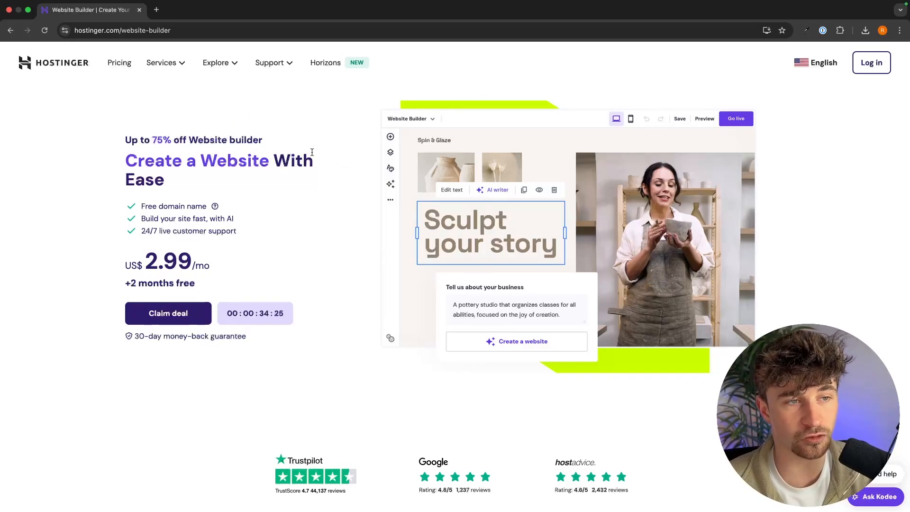
Review the up-to-75%-off promotion headline and the US$ 2.99/mo starting price.
{"action": "left_click_drag", "start_coordinate": [116, 135], "coordinate": [296, 149]}
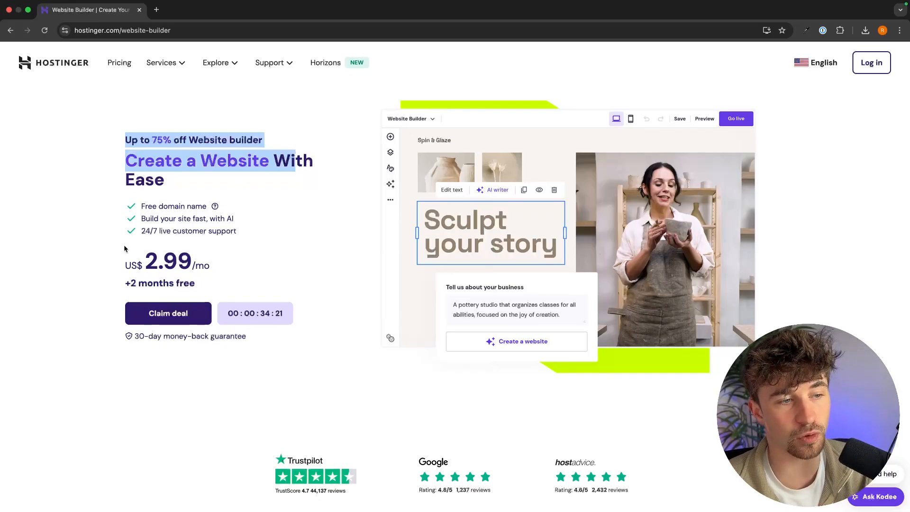
{"action": "left_click_drag", "start_coordinate": [120, 259], "coordinate": [269, 260]}
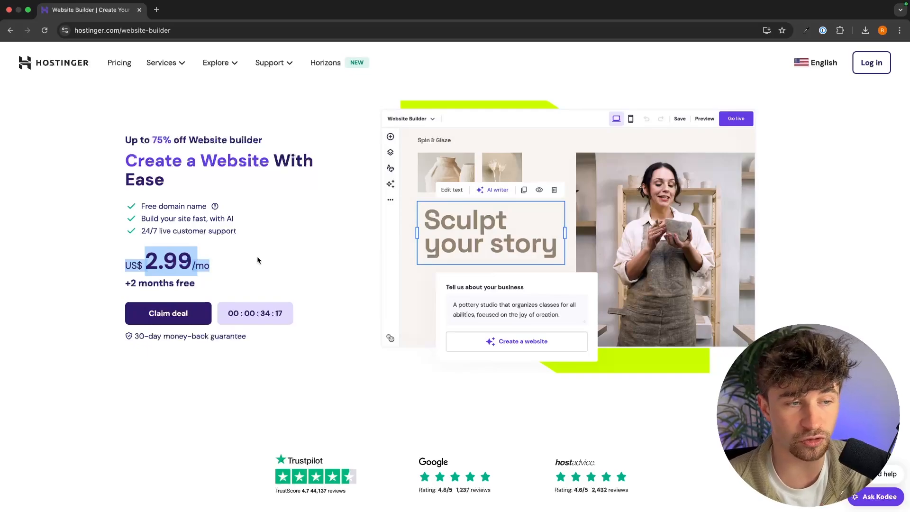
{"action": "left_click_drag", "start_coordinate": [123, 266], "coordinate": [222, 264]}
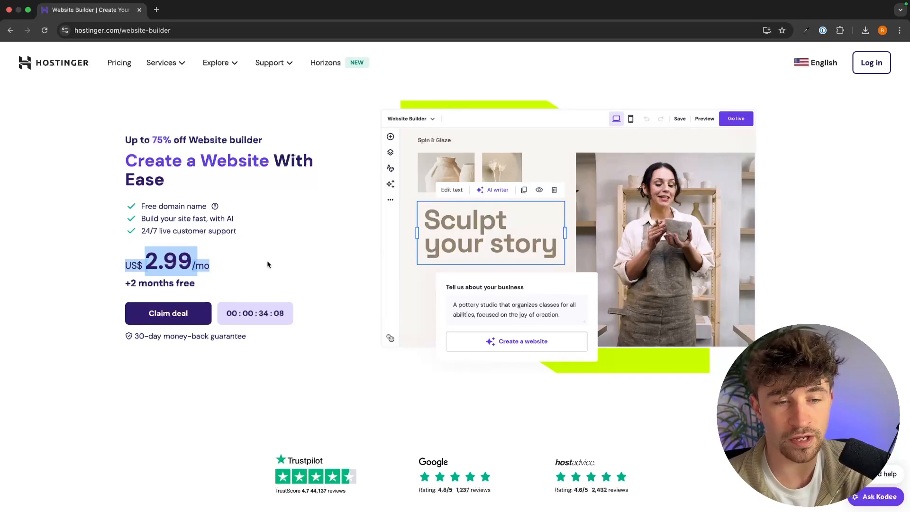
{"action": "scroll", "coordinate": [267, 261], "scroll_direction": "down", "scroll_amount": 10}
{"action": "scroll", "coordinate": [619, 336], "scroll_direction": "down", "scroll_amount": 3}
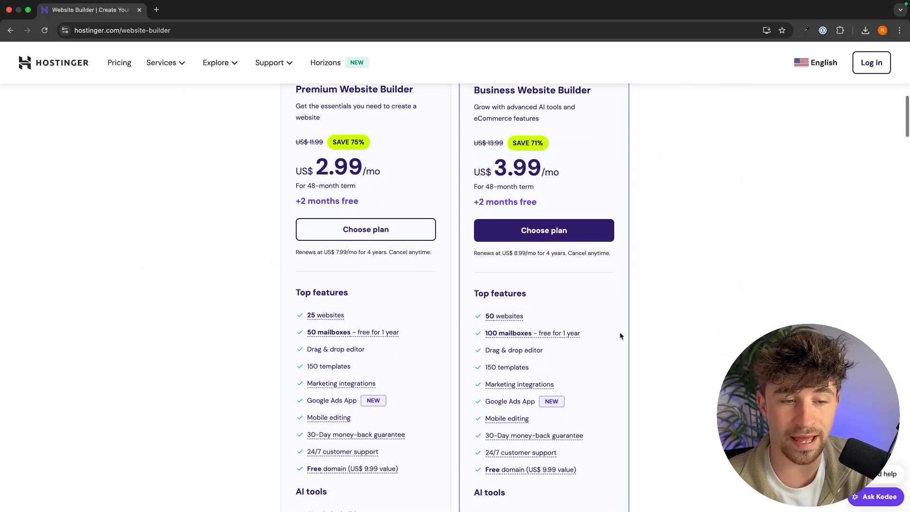
{"action": "mouse_move", "coordinate": [321, 377]}
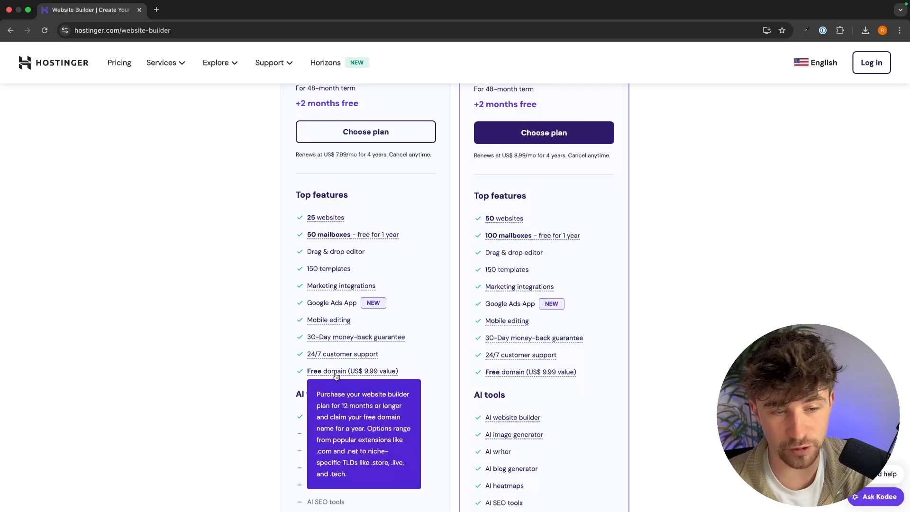
{"action": "mouse_move", "coordinate": [345, 337]}
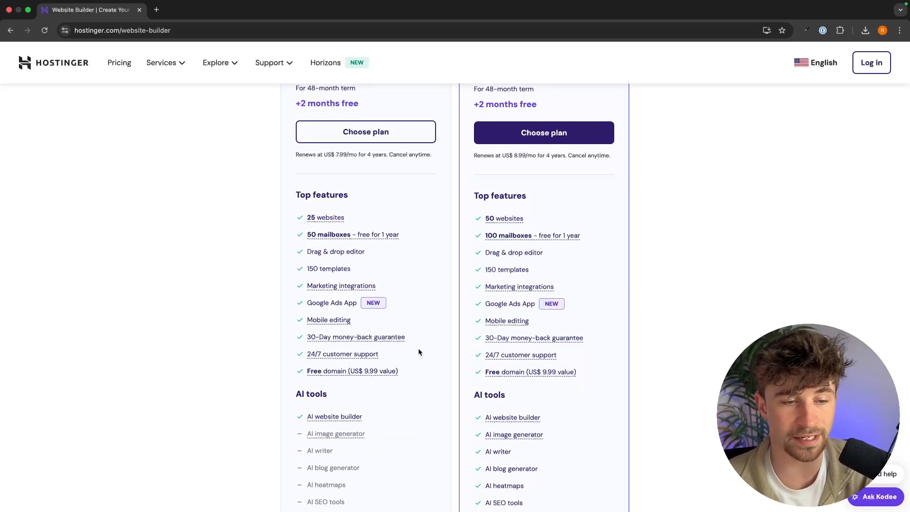
{"action": "mouse_move", "coordinate": [340, 355]}
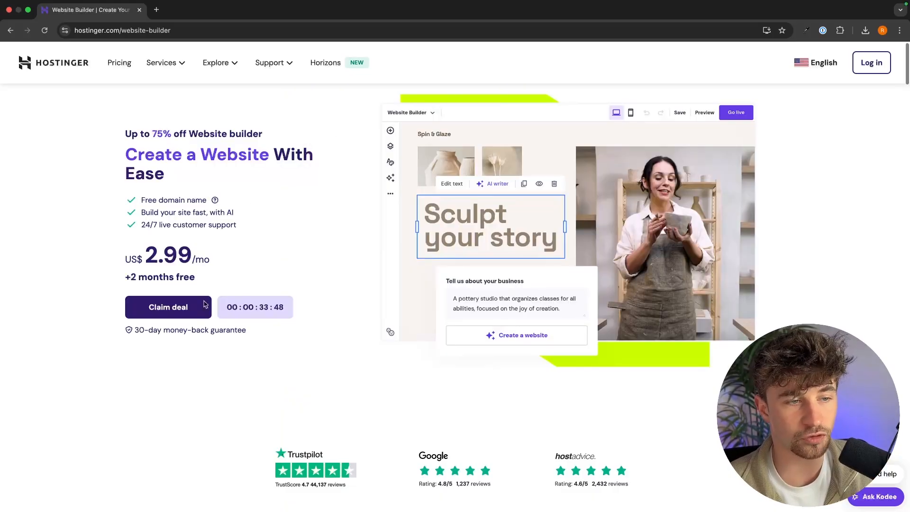
Jump to the pricing plans and review the Premium Website Builder plan at US$ 2.99/mo.
{"action": "left_click", "coordinate": [179, 308]}
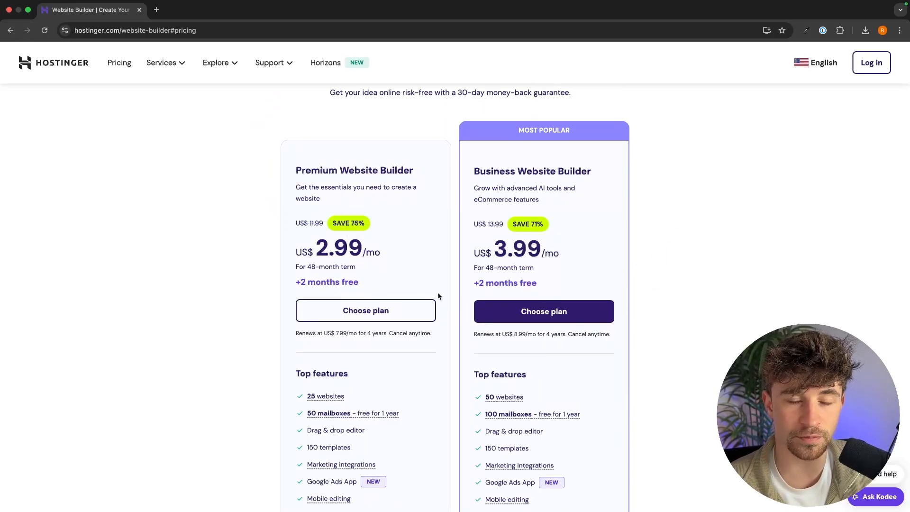
{"action": "left_click_drag", "start_coordinate": [287, 172], "coordinate": [417, 266]}
{"action": "left_click", "coordinate": [429, 260]}
{"action": "left_click_drag", "start_coordinate": [292, 251], "coordinate": [434, 260]}
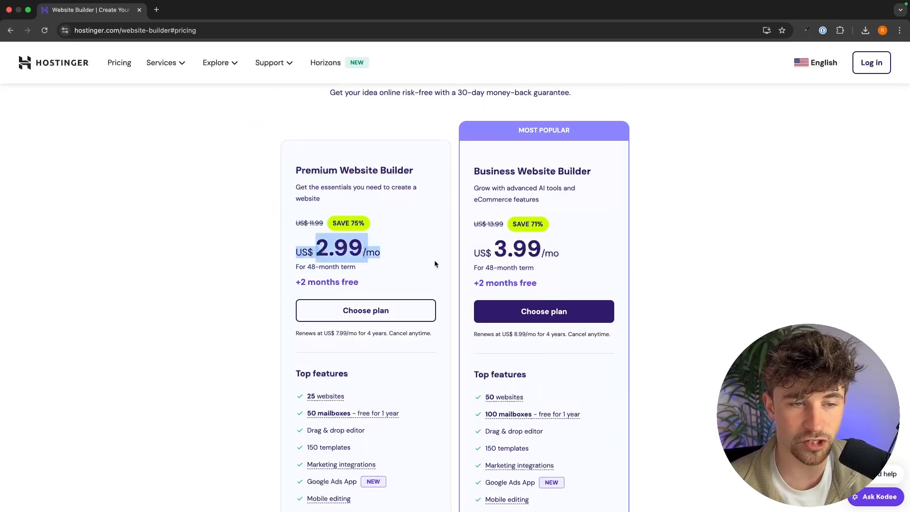
{"action": "left_click", "coordinate": [396, 266]}
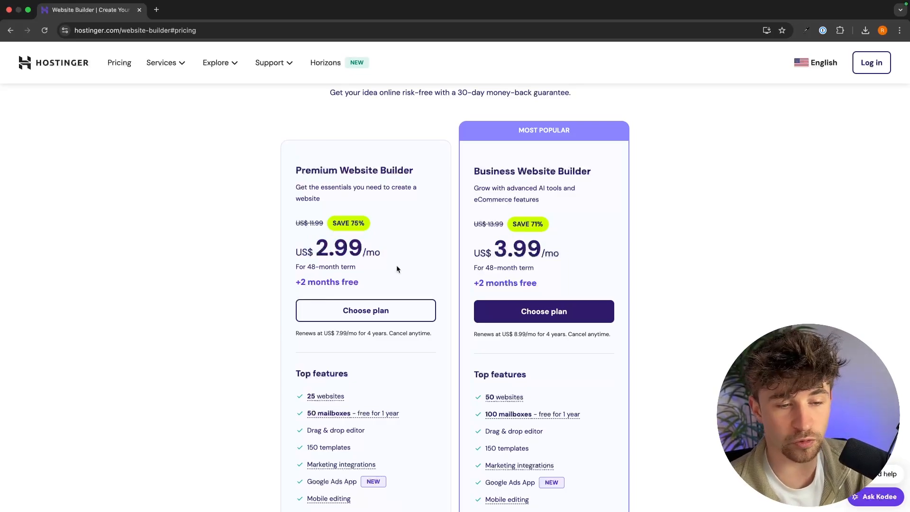
{"action": "scroll", "coordinate": [397, 269], "scroll_direction": "down", "scroll_amount": 7}
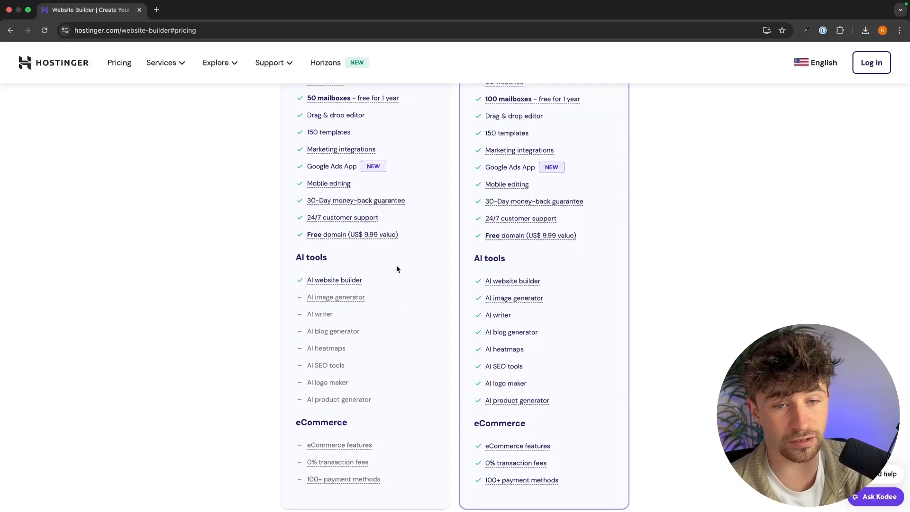
{"action": "scroll", "coordinate": [397, 269], "scroll_direction": "up", "scroll_amount": 2}
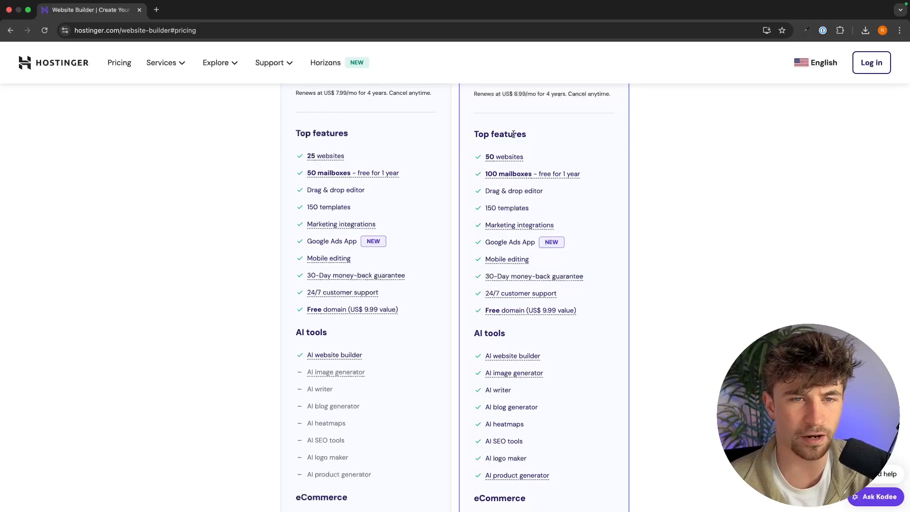
Compare the Business plan's AI tools and eCommerce features, then choose Premium Website Builder.
{"action": "mouse_move", "coordinate": [512, 160]}
{"action": "scroll", "coordinate": [508, 163], "scroll_direction": "up", "scroll_amount": 3}
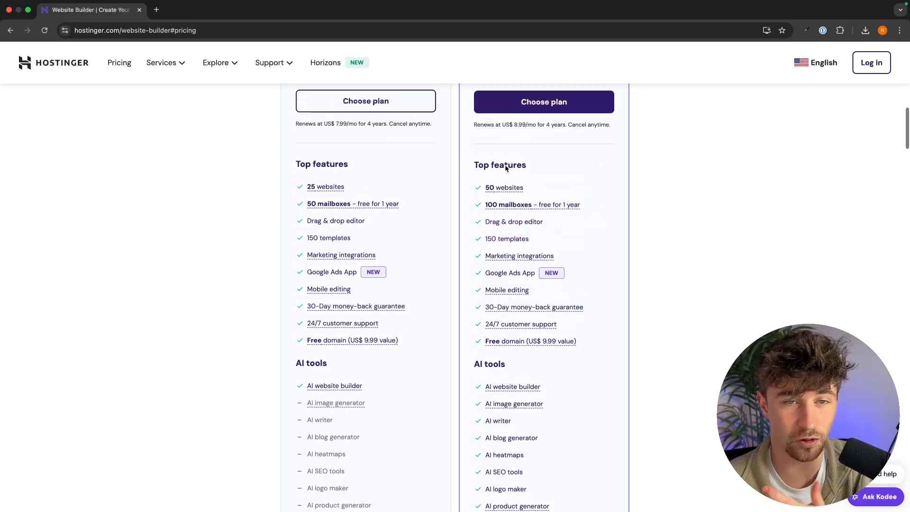
{"action": "scroll", "coordinate": [315, 297], "scroll_direction": "up", "scroll_amount": 1}
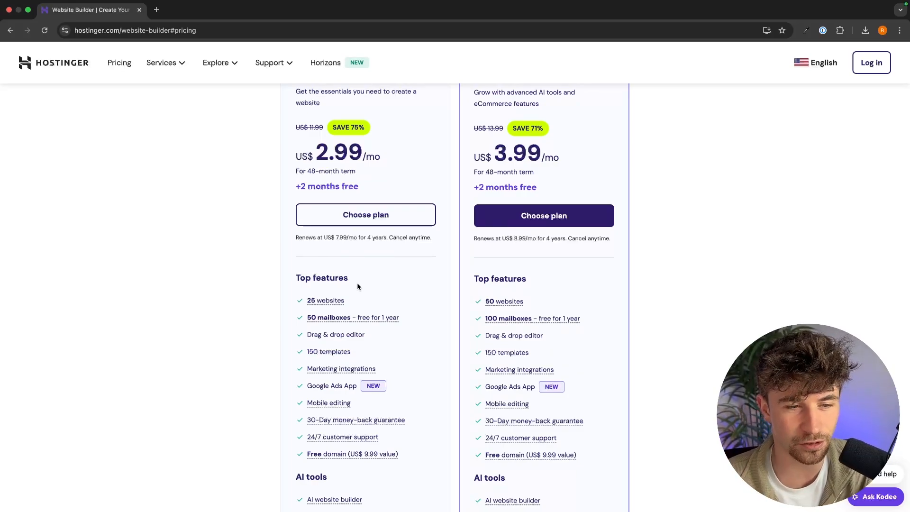
{"action": "scroll", "coordinate": [669, 255], "scroll_direction": "down", "scroll_amount": 6}
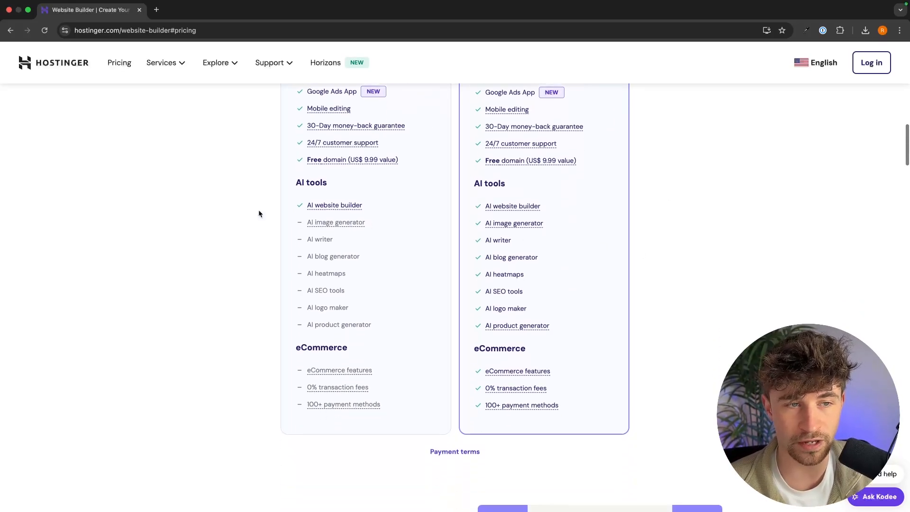
{"action": "triple_click", "coordinate": [478, 183]}
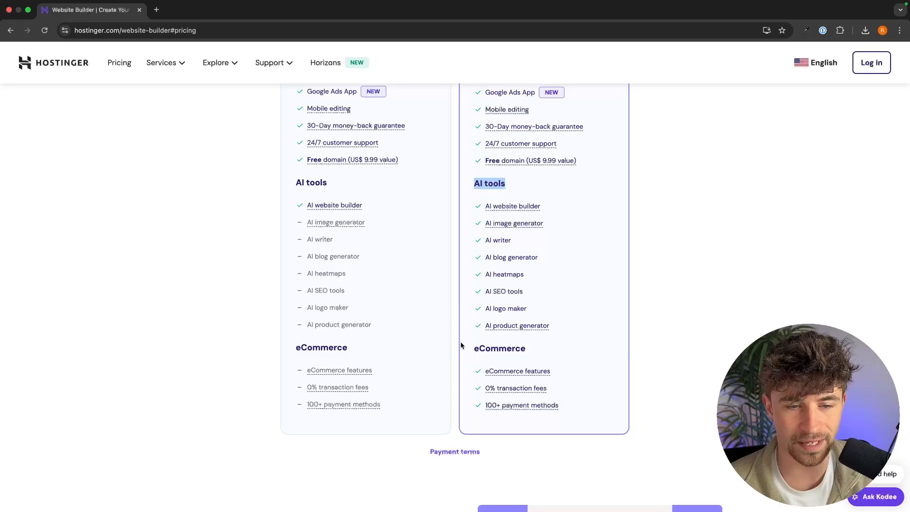
{"action": "left_click_drag", "start_coordinate": [462, 347], "coordinate": [550, 345]}
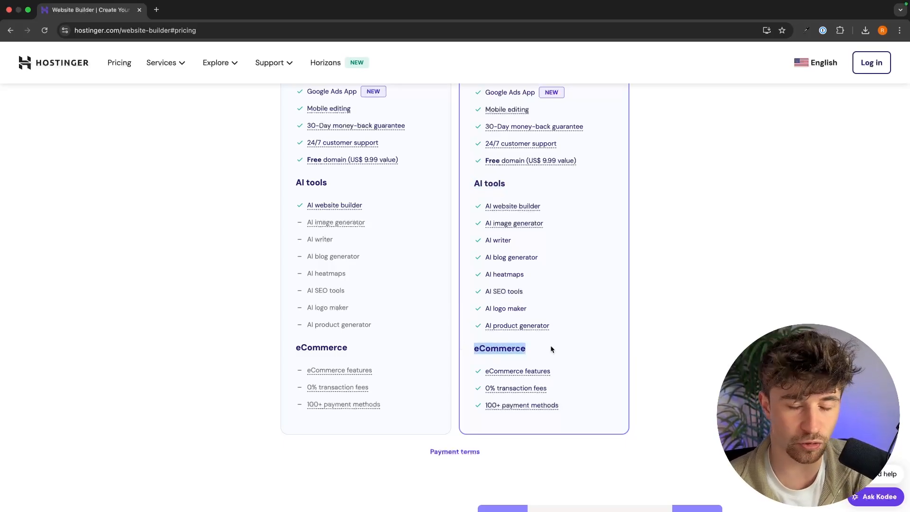
{"action": "scroll", "coordinate": [550, 345], "scroll_direction": "up", "scroll_amount": 8}
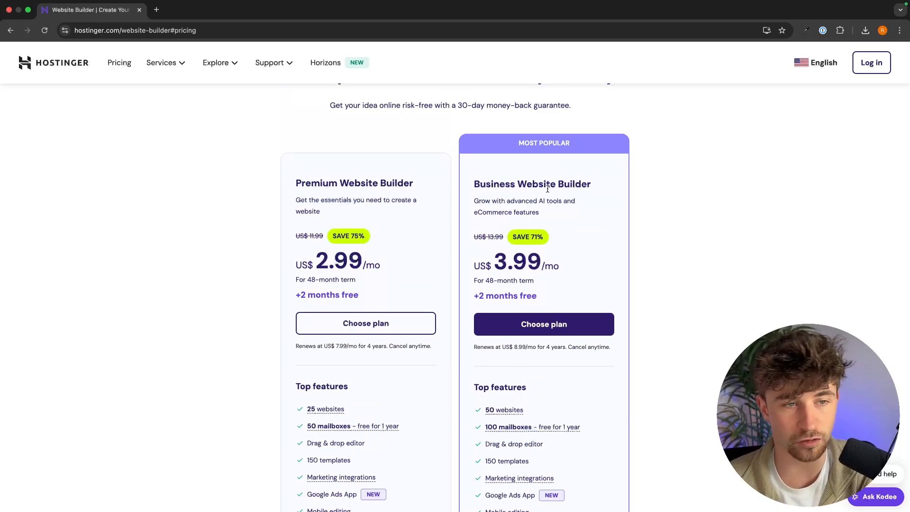
{"action": "left_click", "coordinate": [377, 331]}
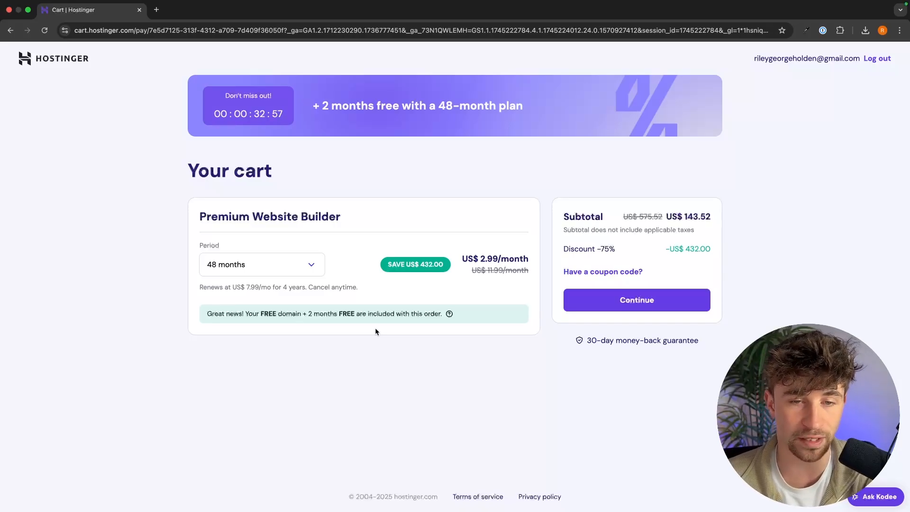
Switch the billing period to 1 month and check its pricing, US$ 4.99 setup fee and domain hint.
{"action": "left_click", "coordinate": [285, 264]}
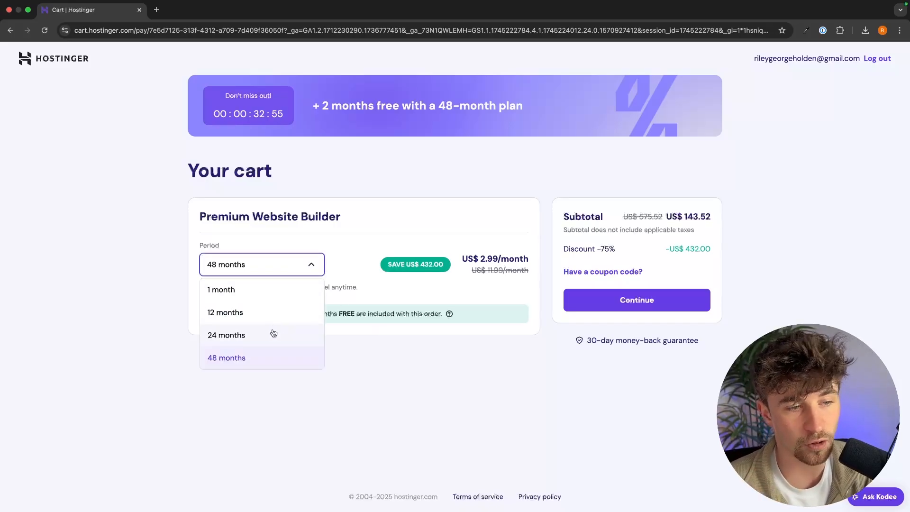
{"action": "left_click", "coordinate": [220, 290]}
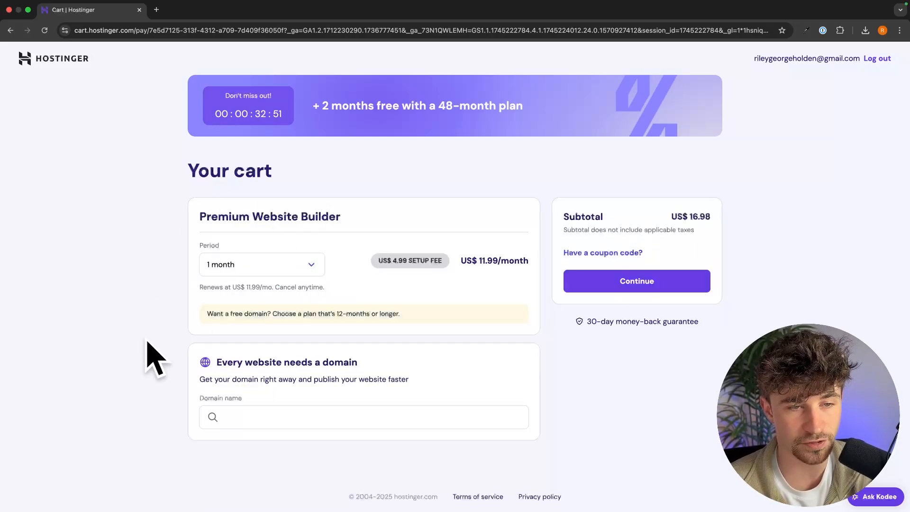
{"action": "left_click_drag", "start_coordinate": [456, 253], "coordinate": [591, 258]}
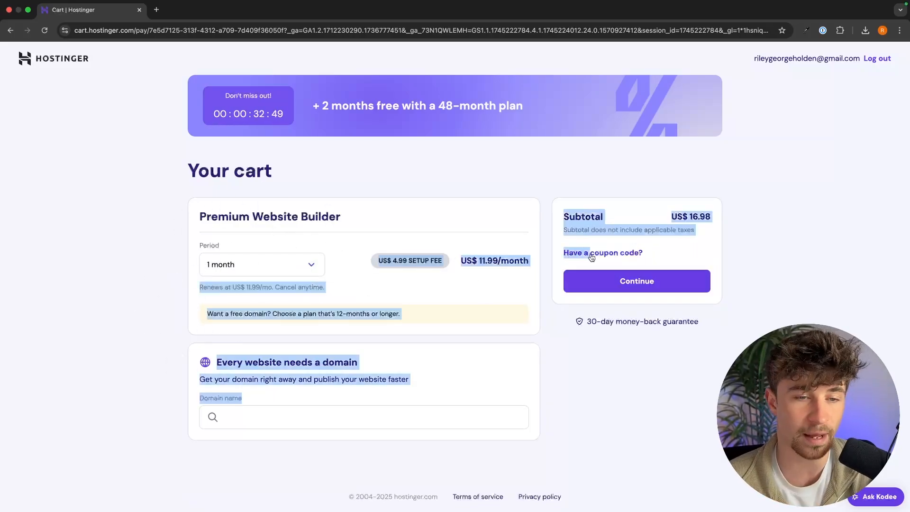
{"action": "left_click", "coordinate": [451, 244]}
{"action": "left_click_drag", "start_coordinate": [365, 253], "coordinate": [443, 261]}
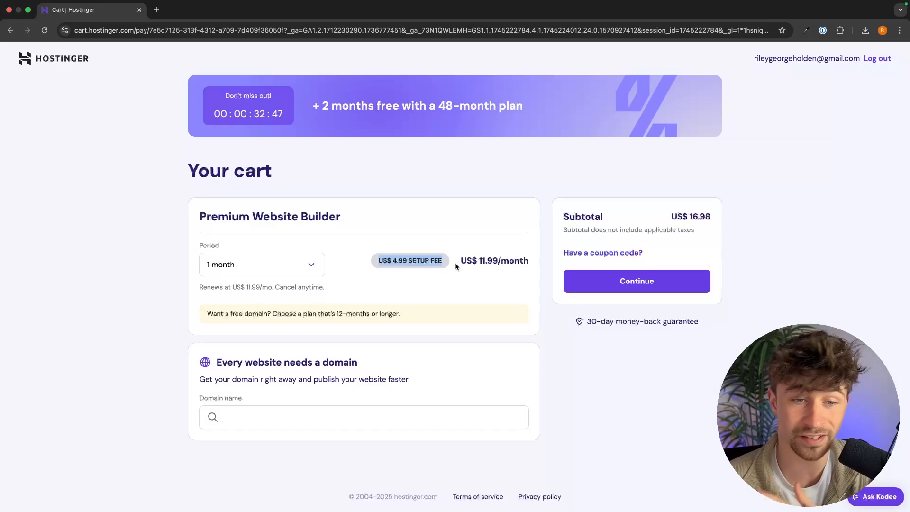
{"action": "left_click", "coordinate": [207, 286]}
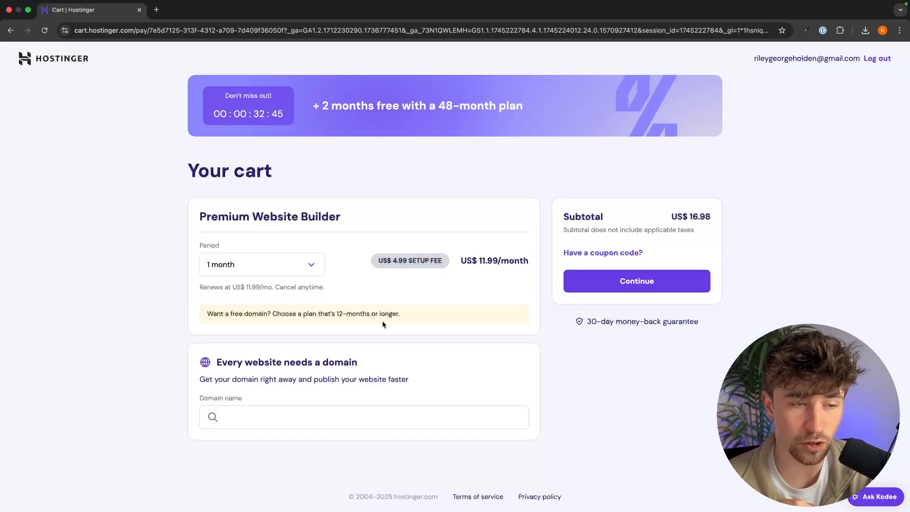
{"action": "left_click_drag", "start_coordinate": [400, 314], "coordinate": [200, 316]}
Switch to a 12-month period and check the savings, free-domain note and US$ 47.88 subtotal.
{"action": "left_click", "coordinate": [269, 263]}
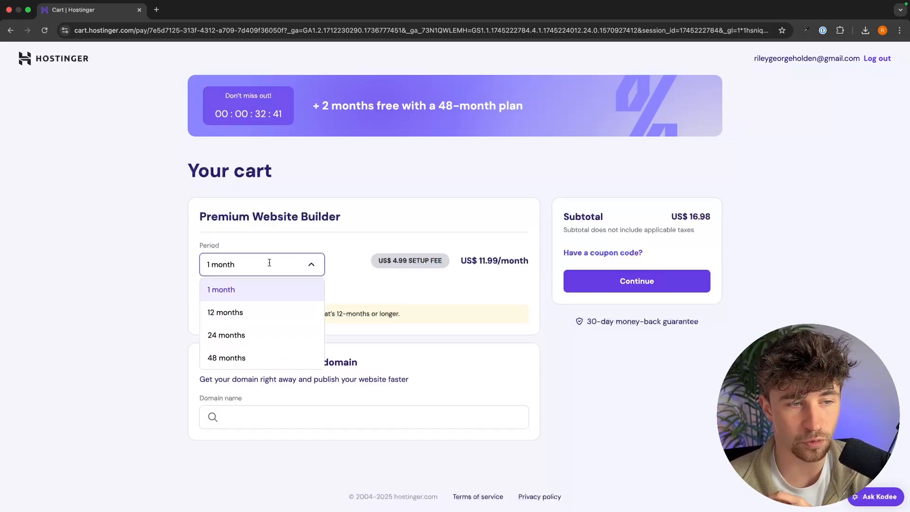
{"action": "left_click", "coordinate": [246, 318]}
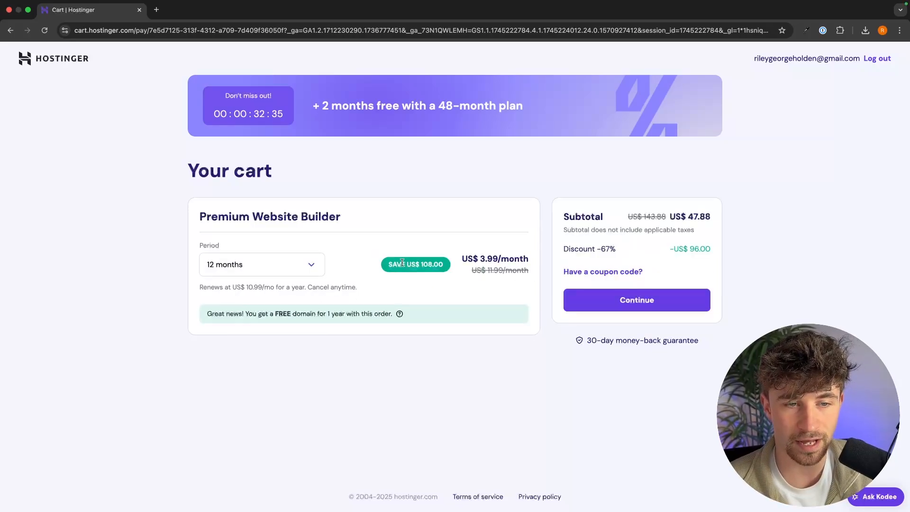
{"action": "left_click_drag", "start_coordinate": [380, 266], "coordinate": [516, 265]}
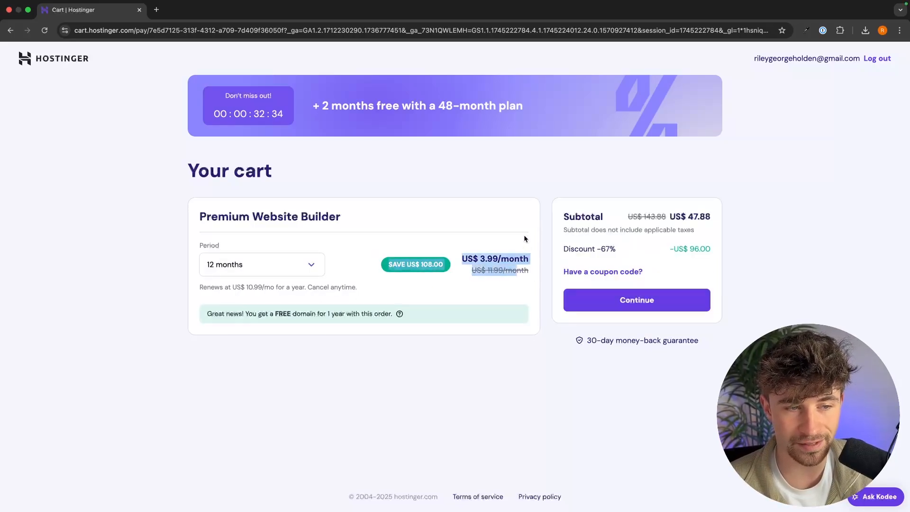
{"action": "left_click", "coordinate": [523, 235]}
{"action": "left_click_drag", "start_coordinate": [206, 314], "coordinate": [399, 315]}
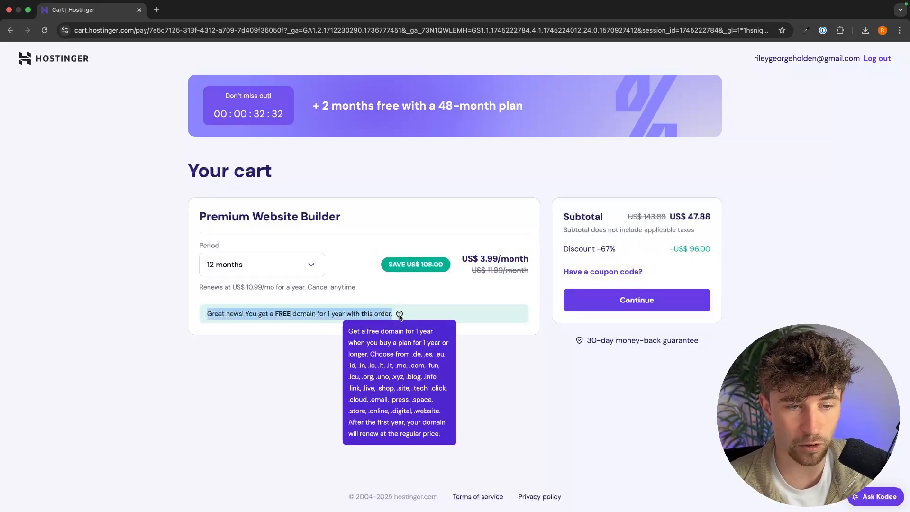
{"action": "left_click", "coordinate": [309, 351]}
{"action": "left_click_drag", "start_coordinate": [556, 218], "coordinate": [738, 215]}
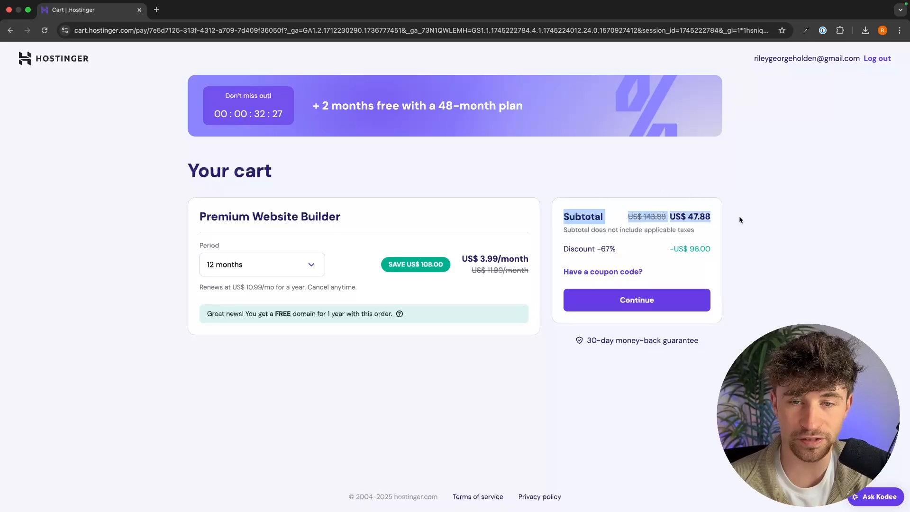
{"action": "left_click", "coordinate": [739, 216]}
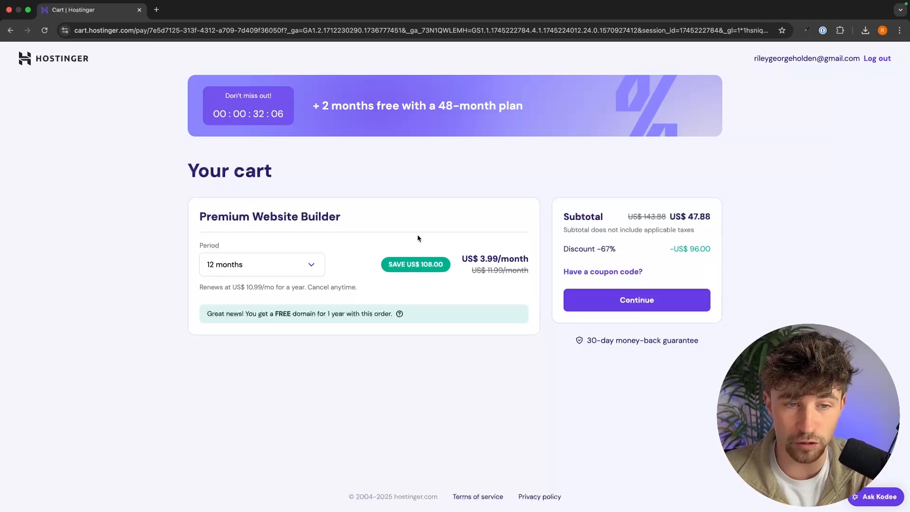
Review the 12-month savings, monthly price and renewal price line.
{"action": "left_click_drag", "start_coordinate": [389, 266], "coordinate": [500, 269]}
{"action": "left_click", "coordinate": [426, 223]}
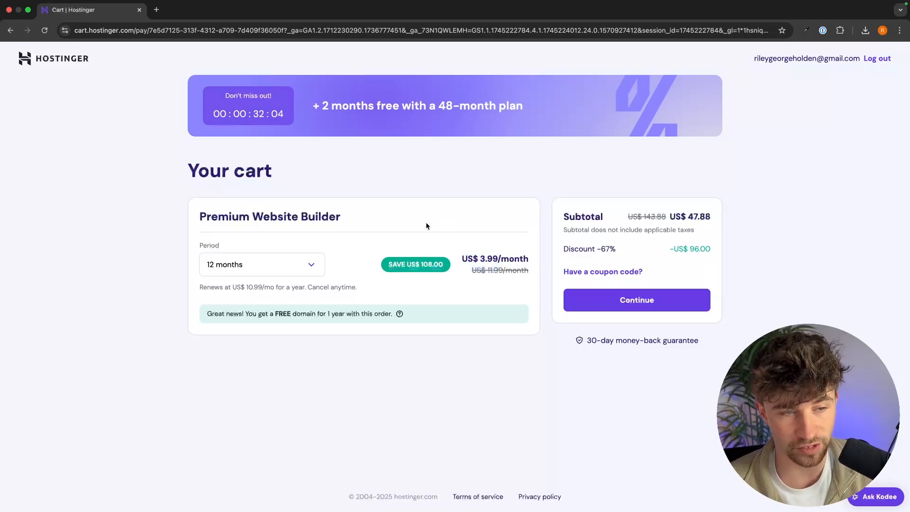
{"action": "left_click_drag", "start_coordinate": [199, 287], "coordinate": [362, 290]}
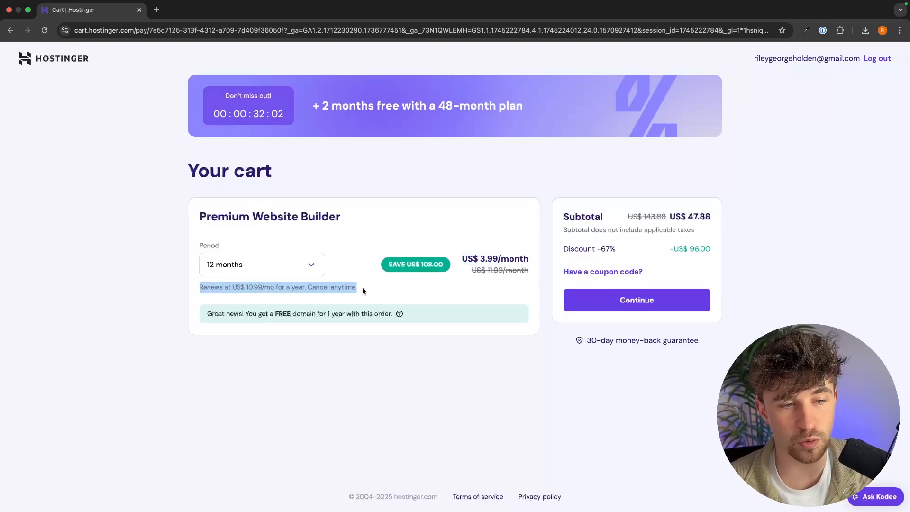
{"action": "left_click", "coordinate": [362, 288]}
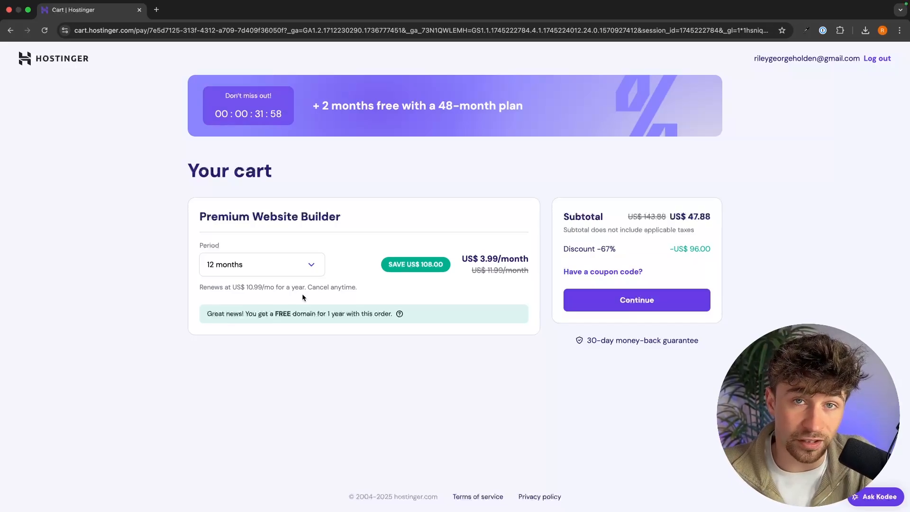
Set the billing period to 48 months and check the US$ 2.99/month price and US$ 143.52 subtotal.
{"action": "left_click", "coordinate": [278, 265]}
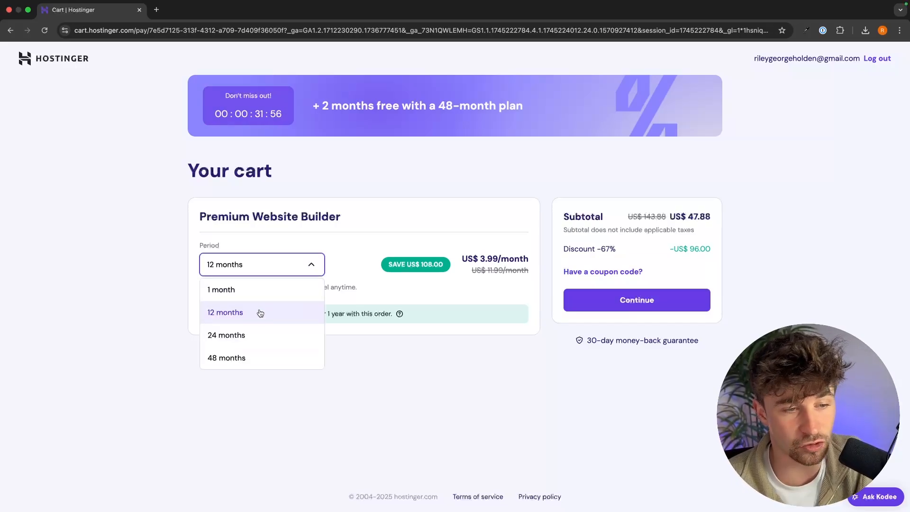
{"action": "left_click", "coordinate": [306, 258]}
{"action": "left_click", "coordinate": [290, 260]}
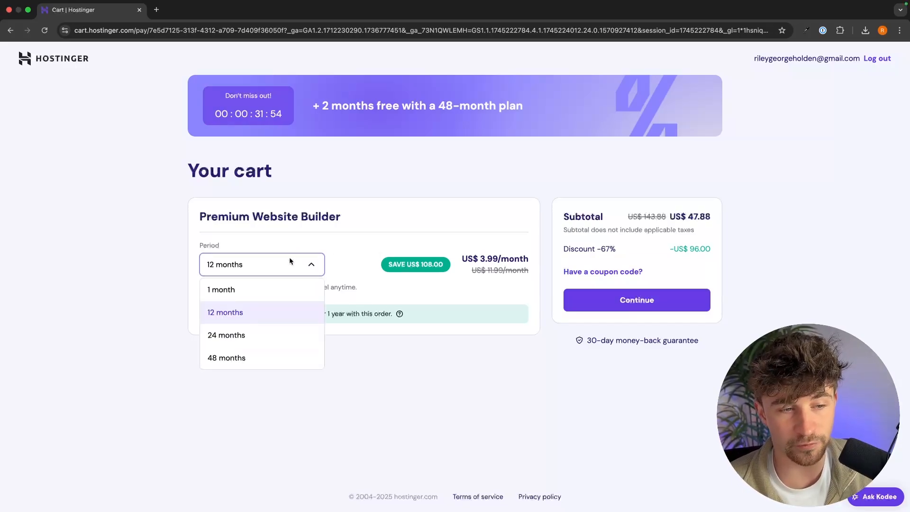
{"action": "left_click", "coordinate": [231, 358]}
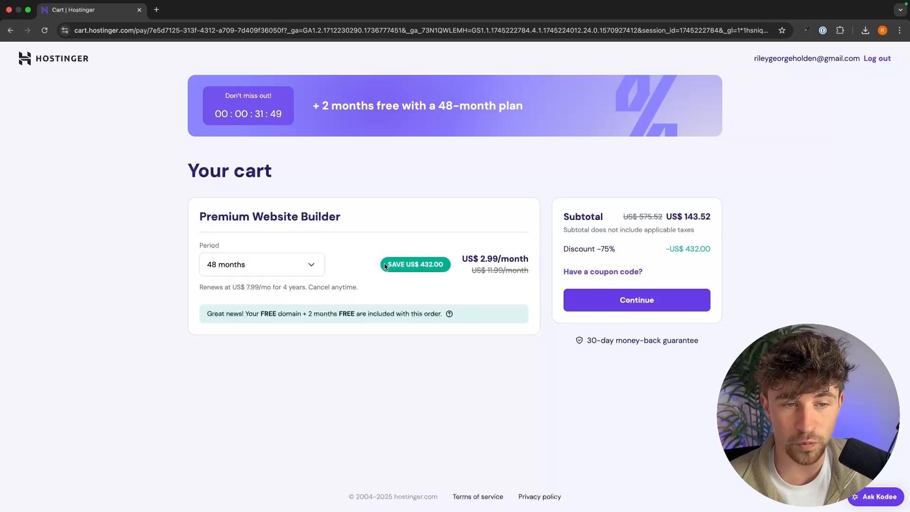
{"action": "left_click_drag", "start_coordinate": [387, 265], "coordinate": [535, 256]}
{"action": "left_click", "coordinate": [477, 262]}
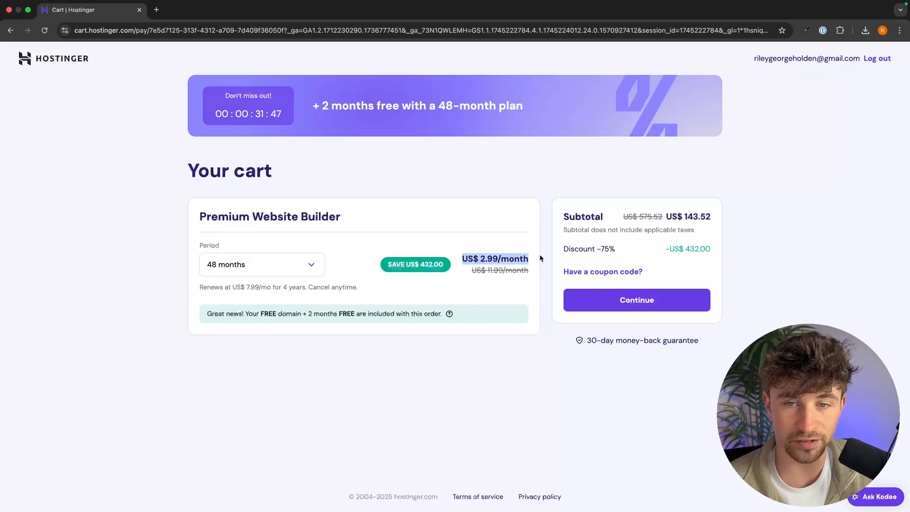
{"action": "left_click_drag", "start_coordinate": [550, 221], "coordinate": [778, 222]}
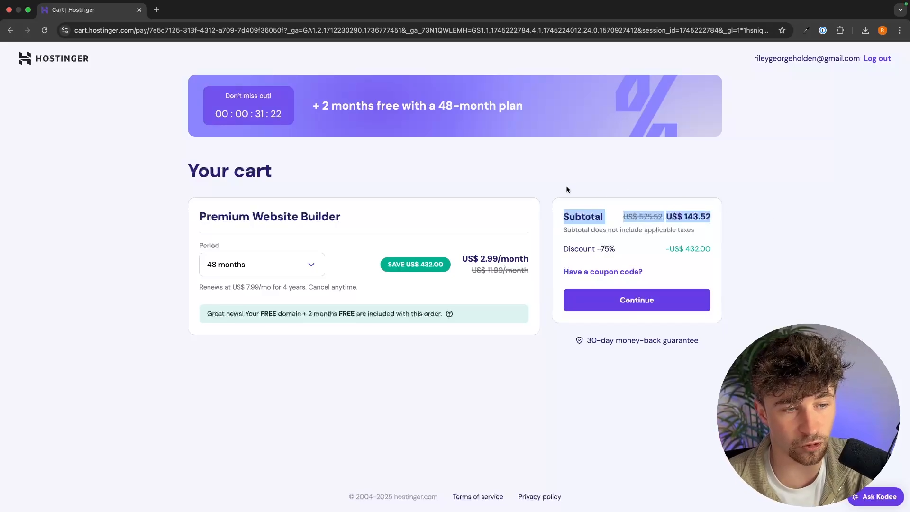
{"action": "left_click", "coordinate": [547, 188]}
Review the 4-year renewal price line and proceed to checkout.
{"action": "left_click_drag", "start_coordinate": [191, 283], "coordinate": [401, 286]}
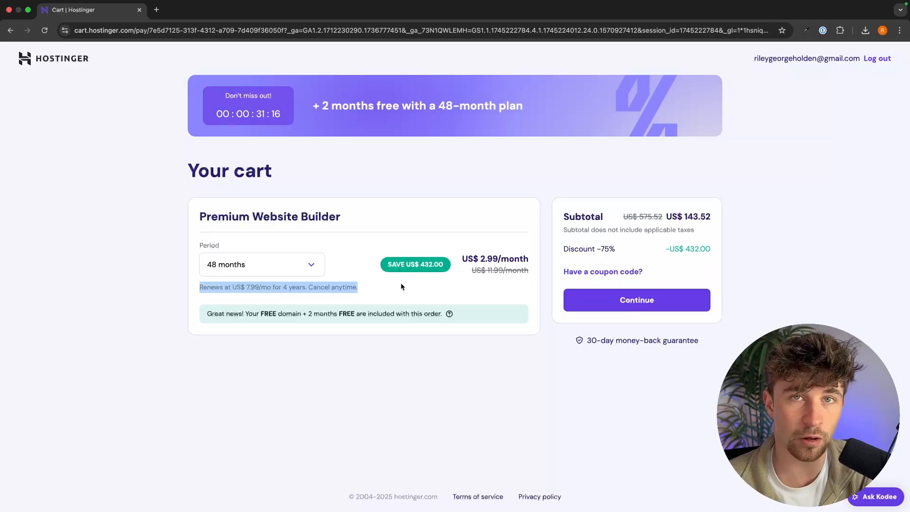
{"action": "left_click", "coordinate": [401, 286]}
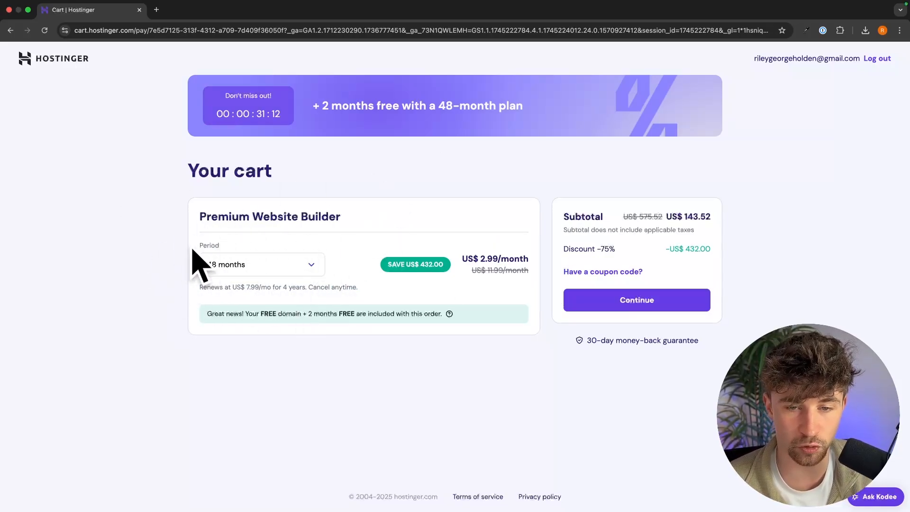
{"action": "left_click", "coordinate": [644, 299]}
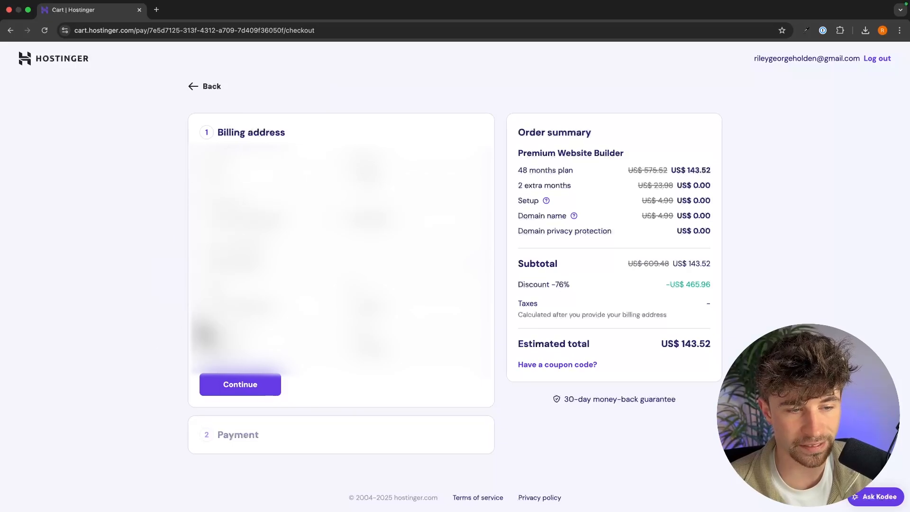
Confirm the billing address and begin entering the name on the card for payment.
{"action": "left_click", "coordinate": [264, 382]}
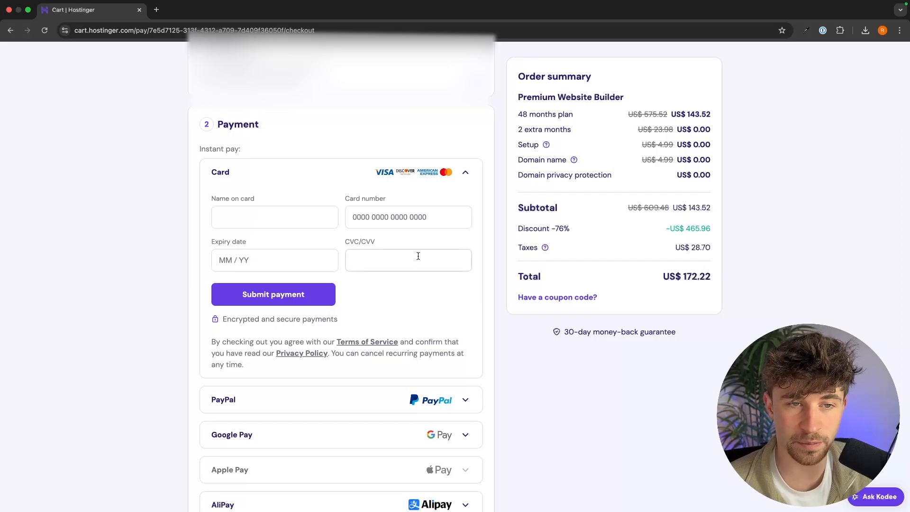
{"action": "left_click", "coordinate": [258, 217]}
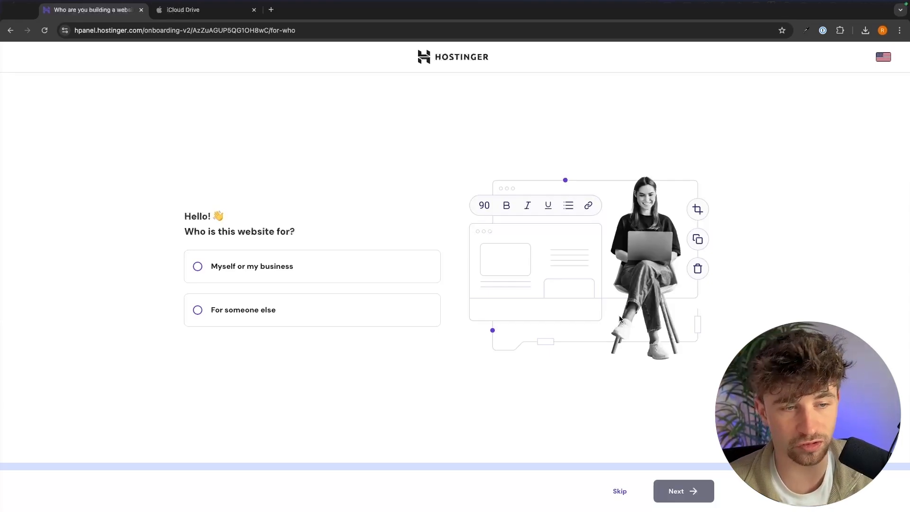
Skip the audience question, create a new site with Hostinger Website Builder, and register its domain.
{"action": "left_click", "coordinate": [620, 491]}
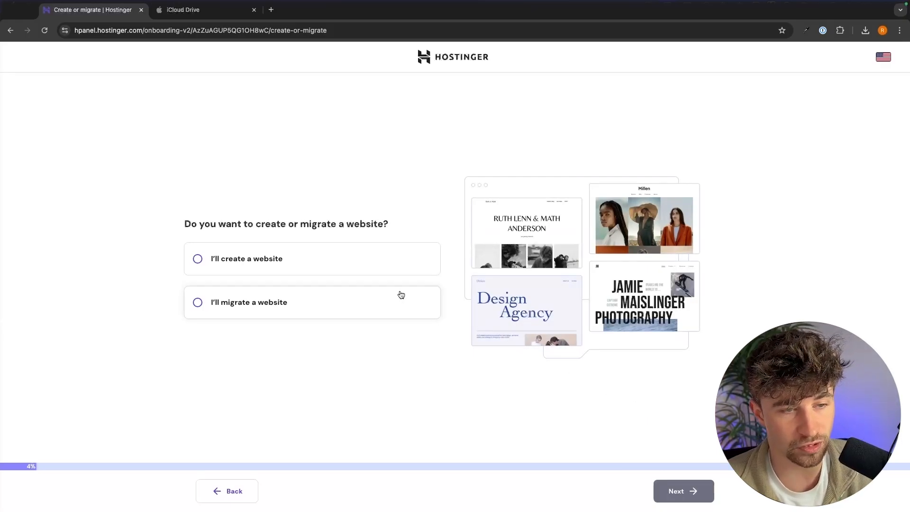
{"action": "left_click", "coordinate": [325, 261]}
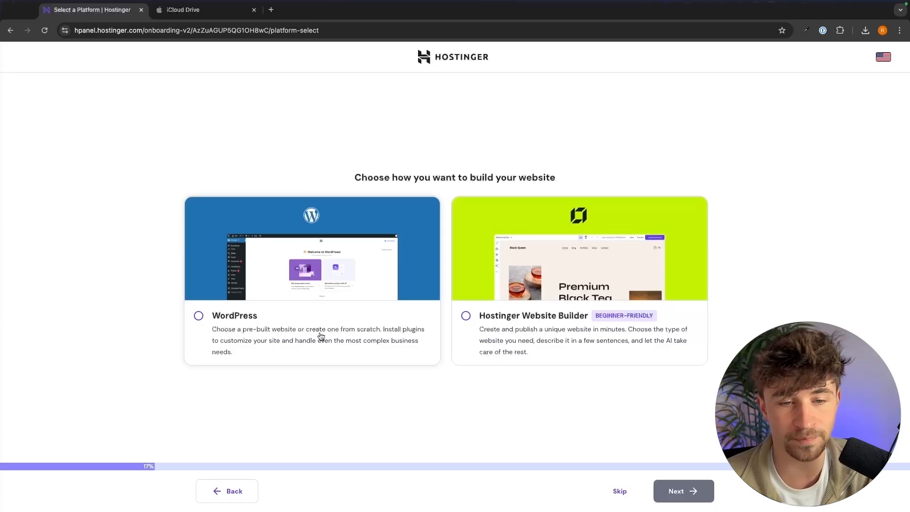
{"action": "left_click", "coordinate": [573, 280]}
{"action": "left_click", "coordinate": [709, 497]}
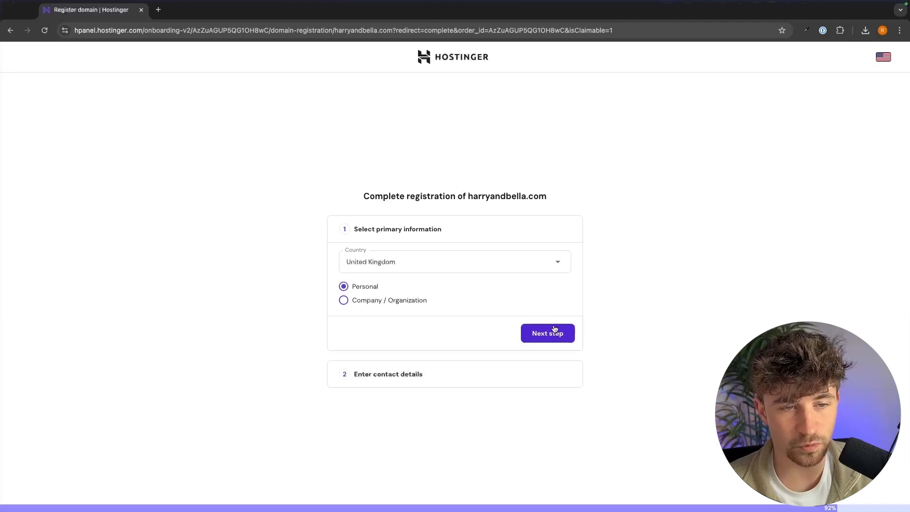
{"action": "left_click", "coordinate": [544, 332]}
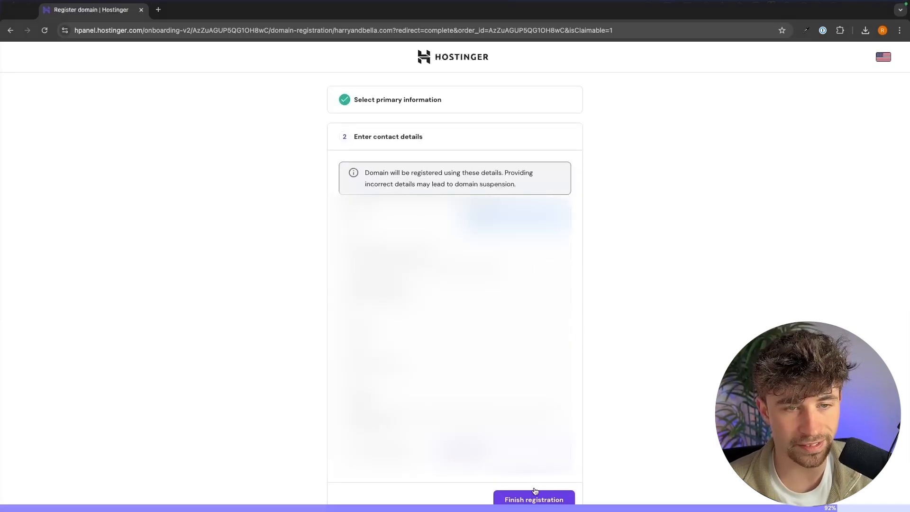
{"action": "left_click", "coordinate": [534, 493]}
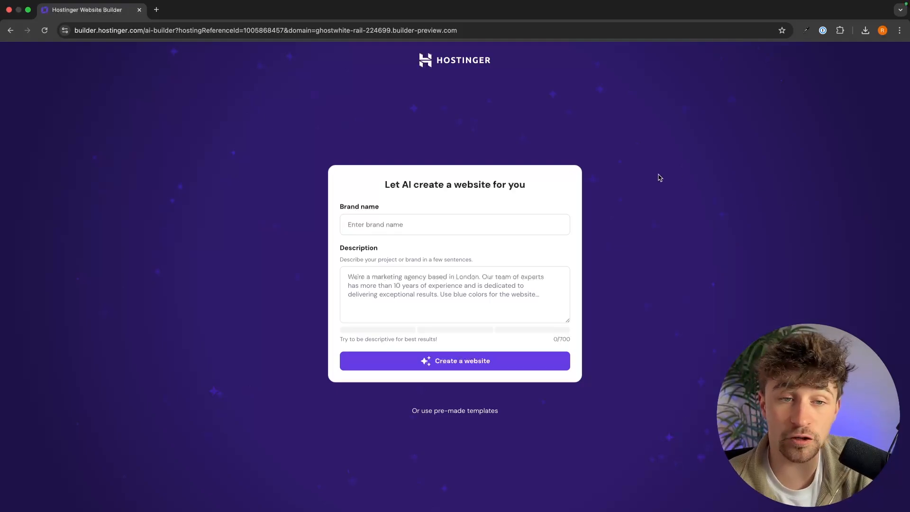
Look over the AI creator's brand name and description fields, then switch to pre-made templates.
{"action": "left_click_drag", "start_coordinate": [350, 171], "coordinate": [648, 186]}
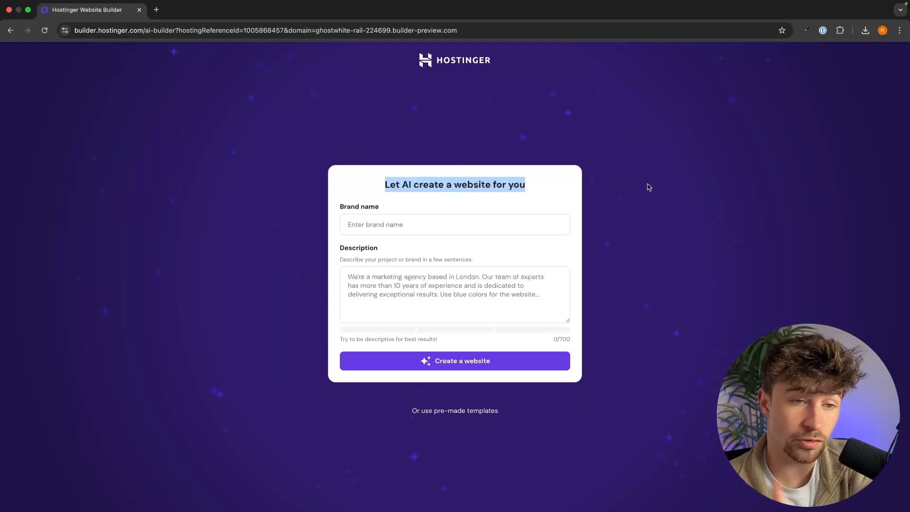
{"action": "left_click", "coordinate": [432, 228]}
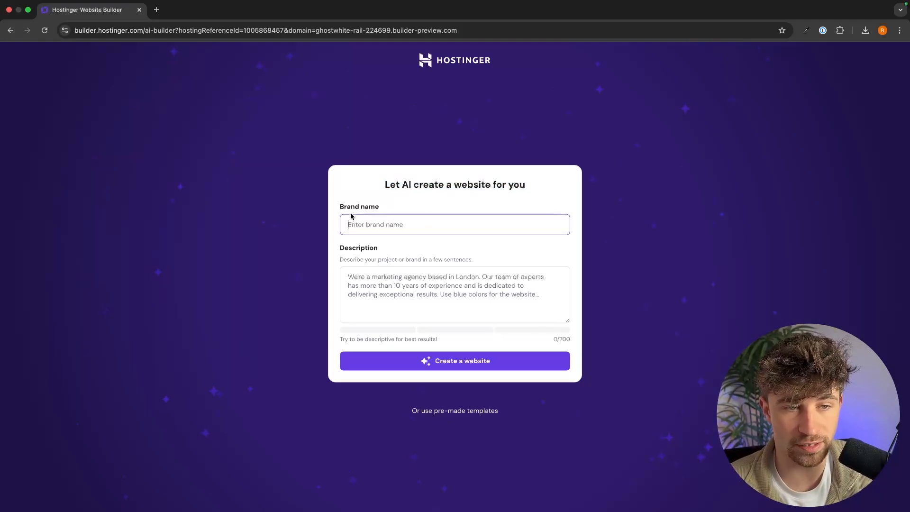
{"action": "left_click", "coordinate": [439, 313]}
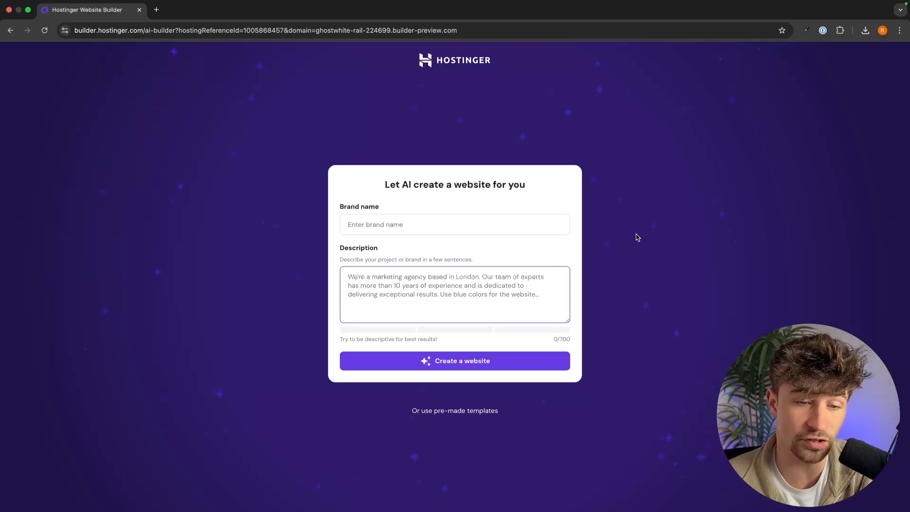
{"action": "left_click", "coordinate": [436, 409]}
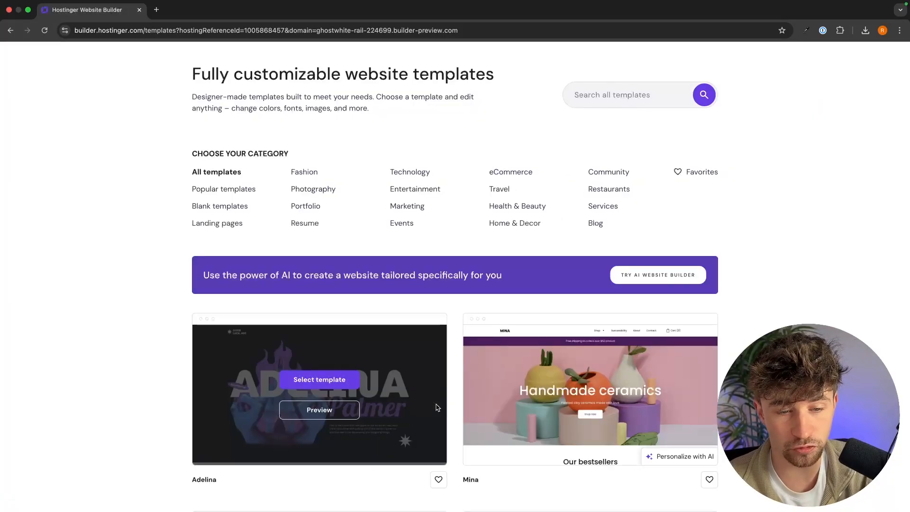
{"action": "scroll", "coordinate": [437, 408], "scroll_direction": "left", "scroll_amount": 5}
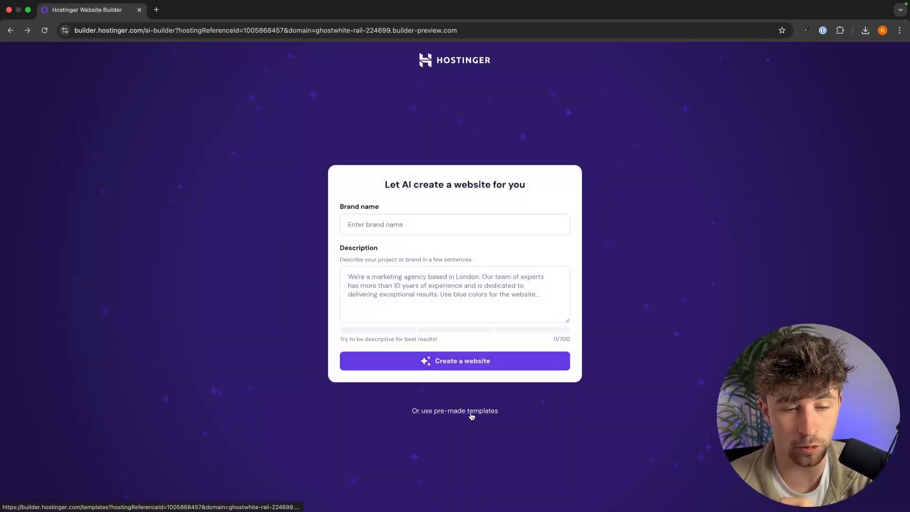
{"action": "left_click", "coordinate": [471, 415]}
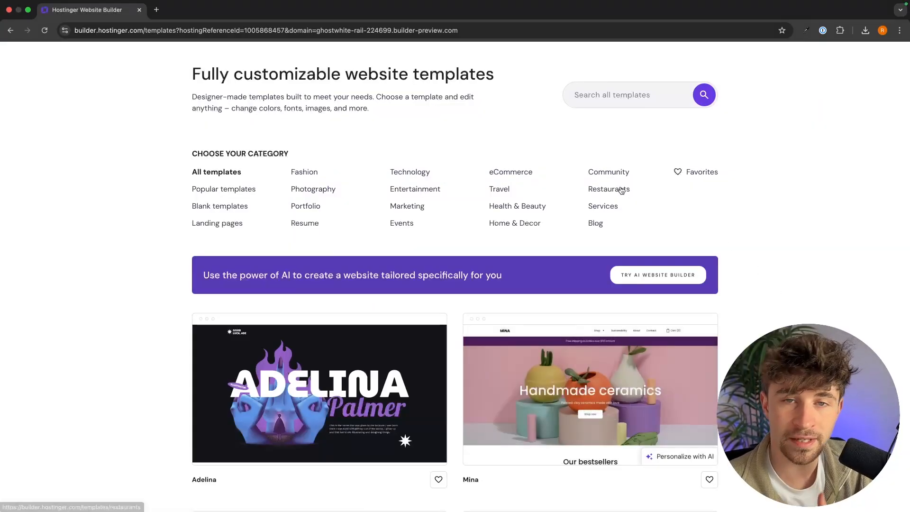
Search templates for 'photography' and scroll through results such as Kofi, Millen, Lylan and Regis.
{"action": "left_click", "coordinate": [624, 97]}
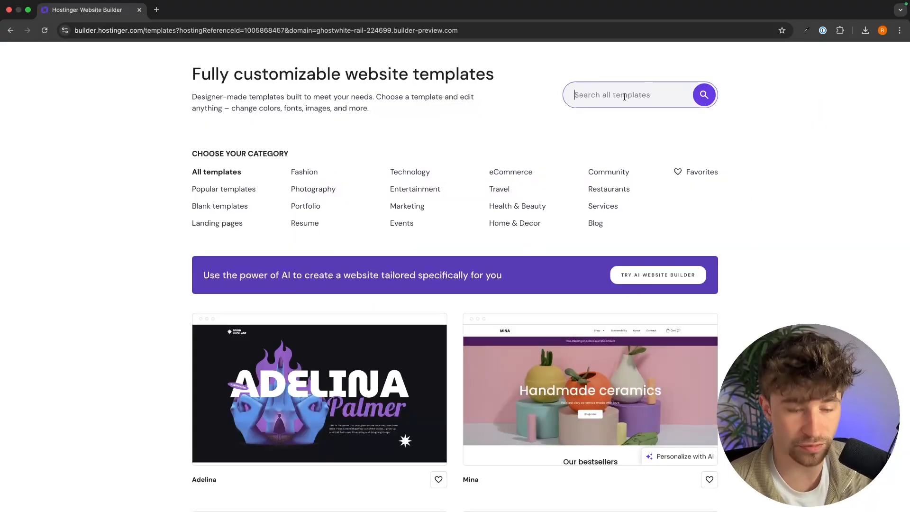
{"action": "type", "text": "photo"}
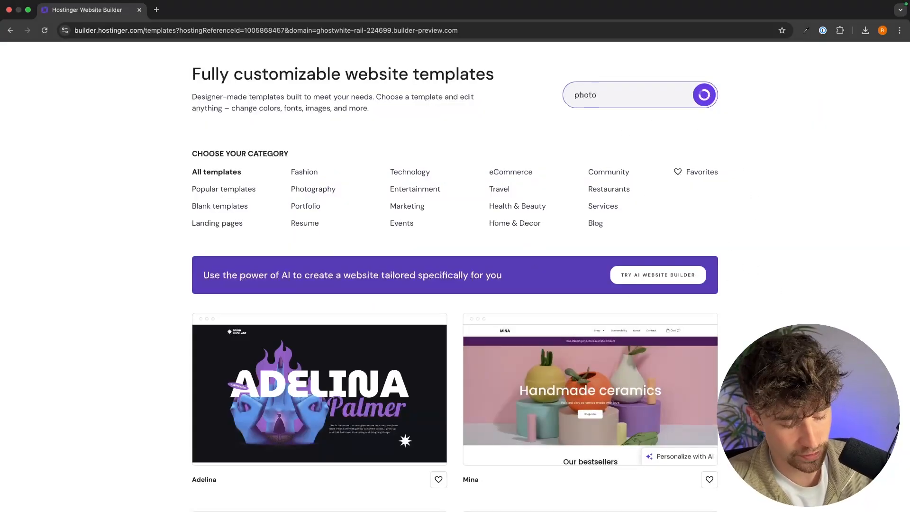
{"action": "type", "text": "graphy"}
{"action": "scroll", "coordinate": [754, 129], "scroll_direction": "down", "scroll_amount": 8}
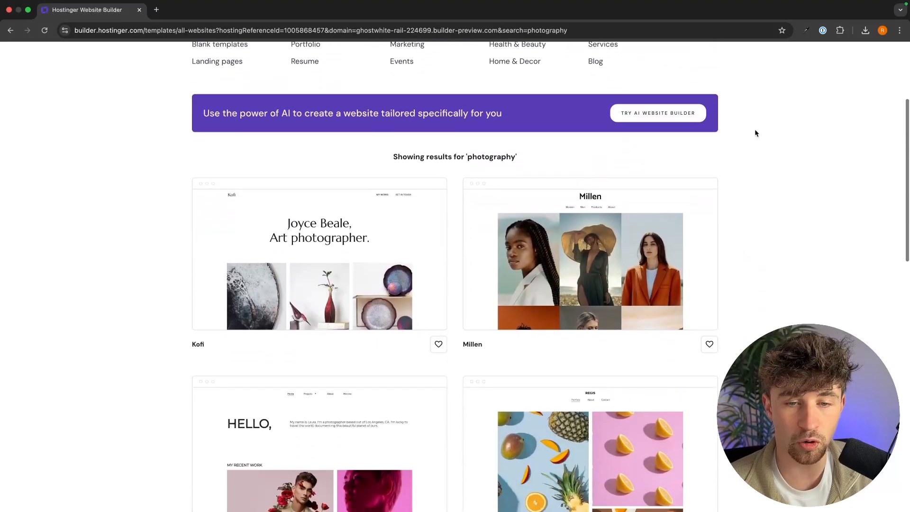
{"action": "scroll", "coordinate": [754, 132], "scroll_direction": "down", "scroll_amount": 8}
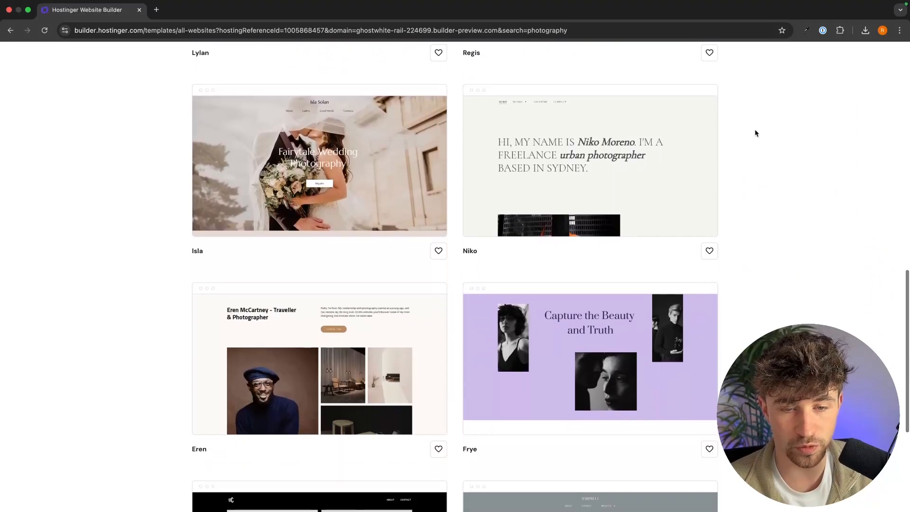
{"action": "scroll", "coordinate": [755, 149], "scroll_direction": "down", "scroll_amount": 2}
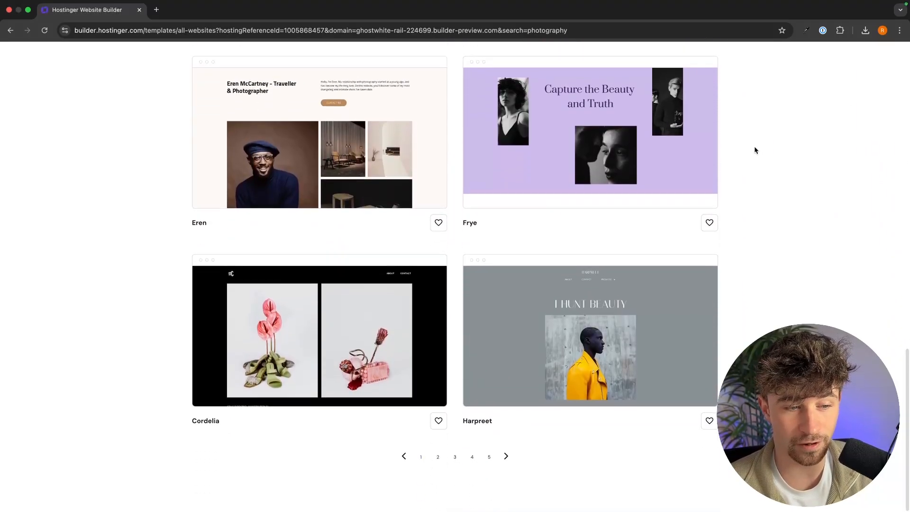
{"action": "scroll", "coordinate": [626, 261], "scroll_direction": "up", "scroll_amount": 15}
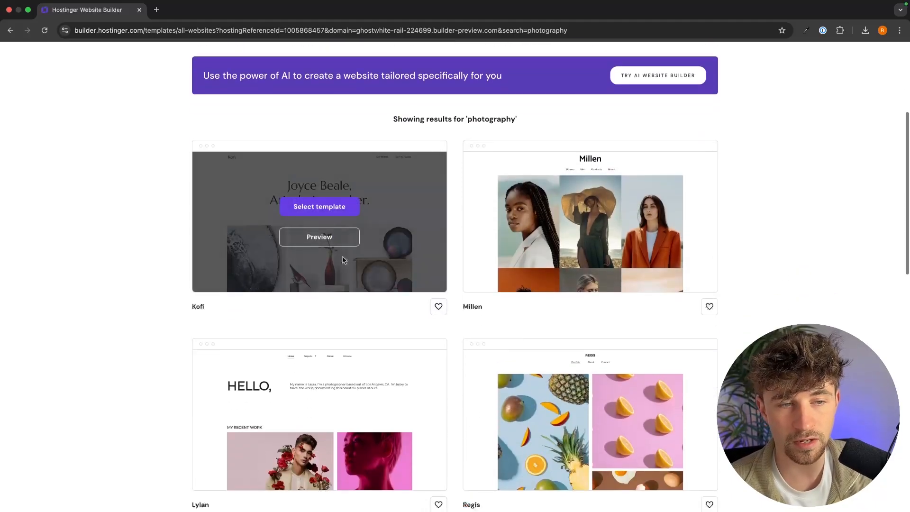
Preview the Kofi photography template and browse its works page.
{"action": "left_click", "coordinate": [318, 236]}
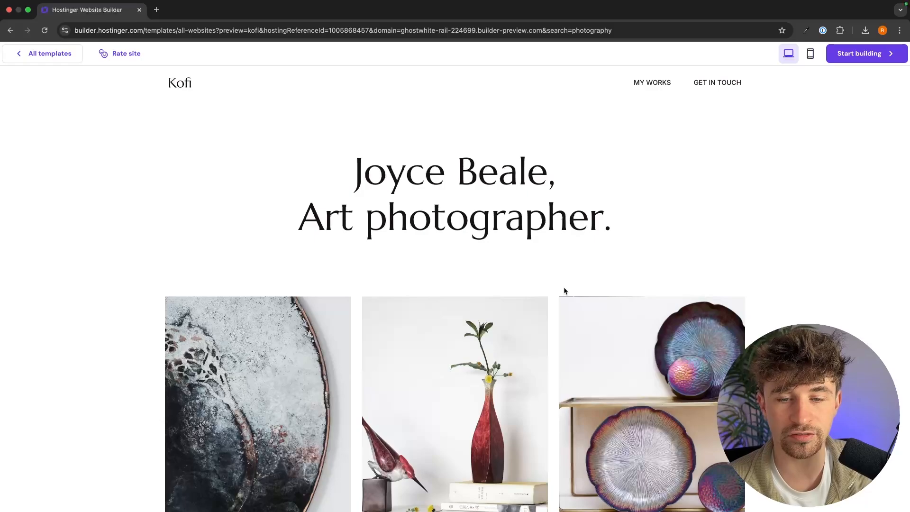
{"action": "scroll", "coordinate": [564, 290], "scroll_direction": "down", "scroll_amount": 20}
{"action": "scroll", "coordinate": [655, 284], "scroll_direction": "up", "scroll_amount": 15}
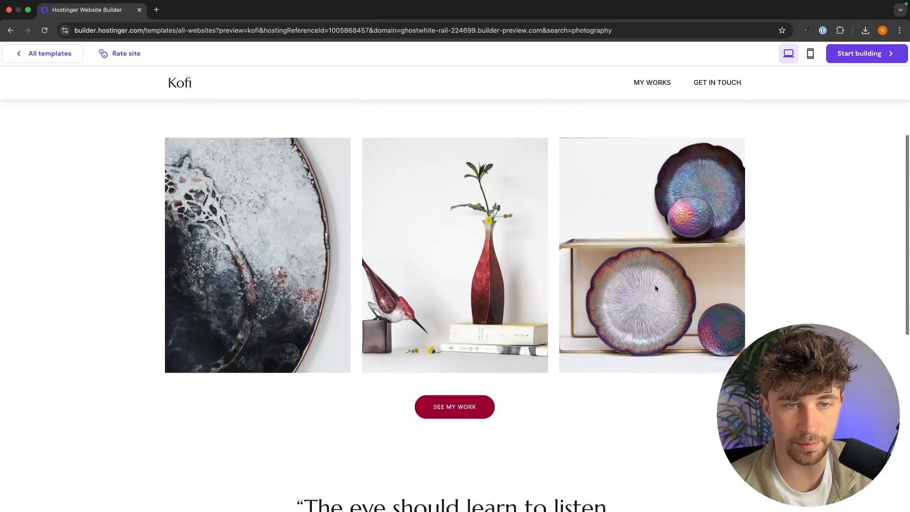
{"action": "scroll", "coordinate": [509, 321], "scroll_direction": "down", "scroll_amount": 1}
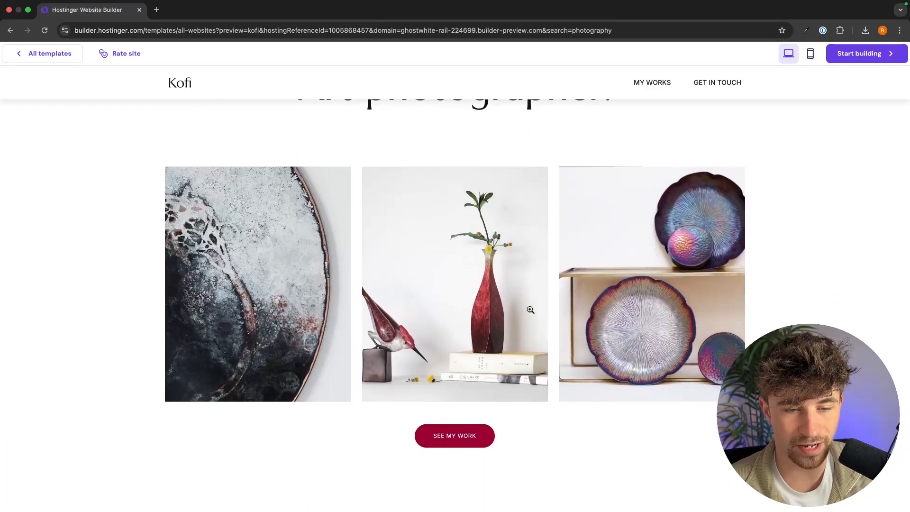
{"action": "left_click", "coordinate": [470, 443]}
{"action": "scroll", "coordinate": [533, 350], "scroll_direction": "down", "scroll_amount": 7}
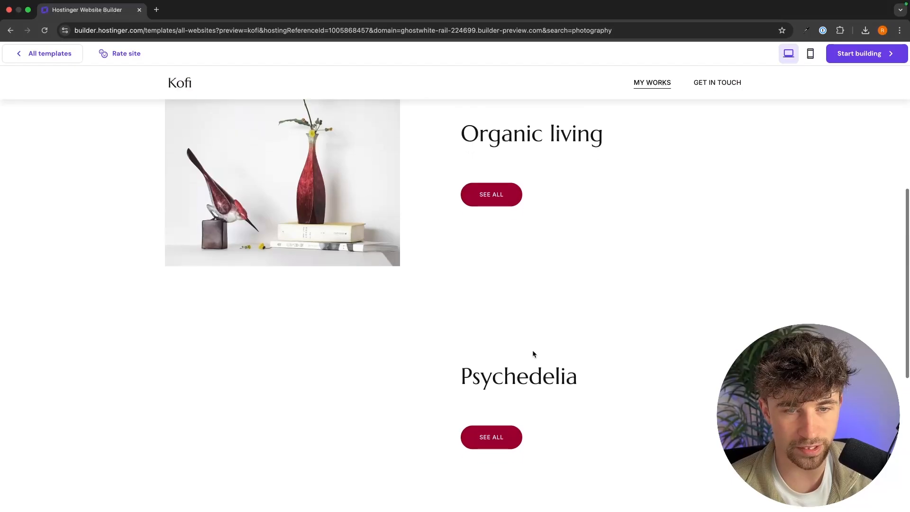
{"action": "scroll", "coordinate": [551, 227], "scroll_direction": "down", "scroll_amount": 5}
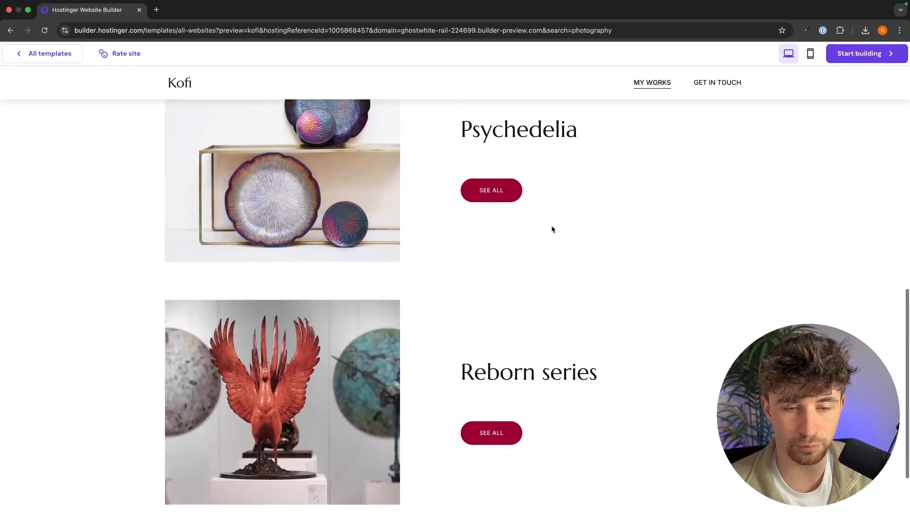
{"action": "scroll", "coordinate": [551, 228], "scroll_direction": "up", "scroll_amount": 8}
{"action": "scroll", "coordinate": [551, 228], "scroll_direction": "up", "scroll_amount": 4}
{"action": "scroll", "coordinate": [551, 228], "scroll_direction": "left", "scroll_amount": 5}
{"action": "scroll", "coordinate": [551, 228], "scroll_direction": "left", "scroll_amount": 5}
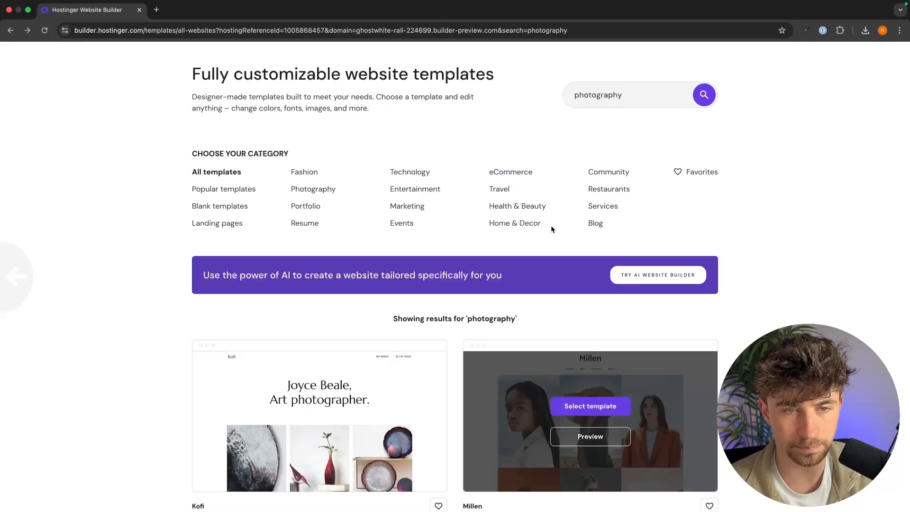
{"action": "scroll", "coordinate": [455, 266], "scroll_direction": "down", "scroll_amount": 5}
Preview the Millen and Niko templates, browsing Niko's Streets of NYC gallery page.
{"action": "left_click", "coordinate": [590, 185]}
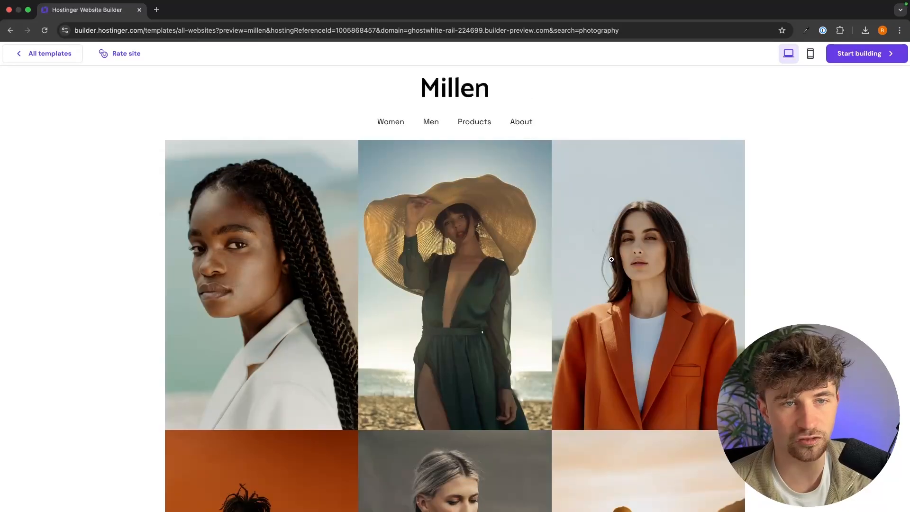
{"action": "scroll", "coordinate": [799, 242], "scroll_direction": "down", "scroll_amount": 3}
{"action": "scroll", "coordinate": [799, 241], "scroll_direction": "up", "scroll_amount": 5}
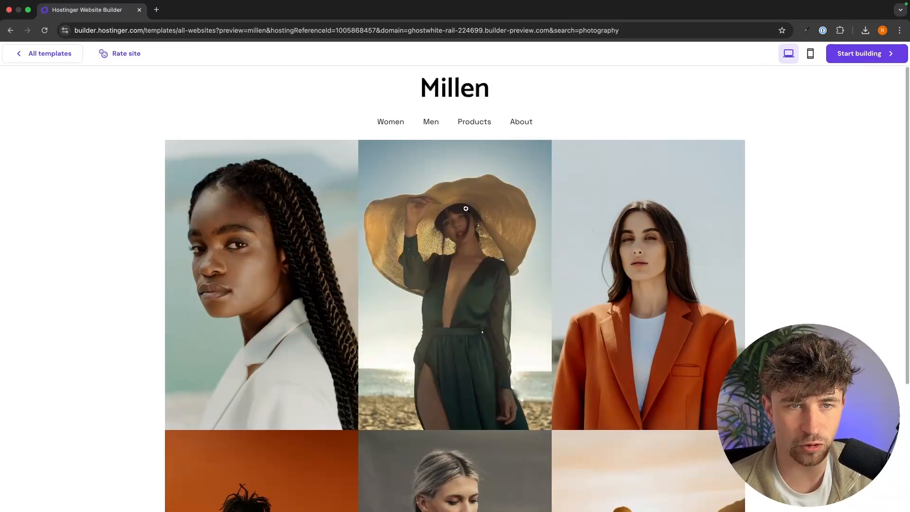
{"action": "scroll", "coordinate": [462, 208], "scroll_direction": "left", "scroll_amount": 5}
{"action": "scroll", "coordinate": [454, 245], "scroll_direction": "down", "scroll_amount": 5}
{"action": "left_click", "coordinate": [597, 303]}
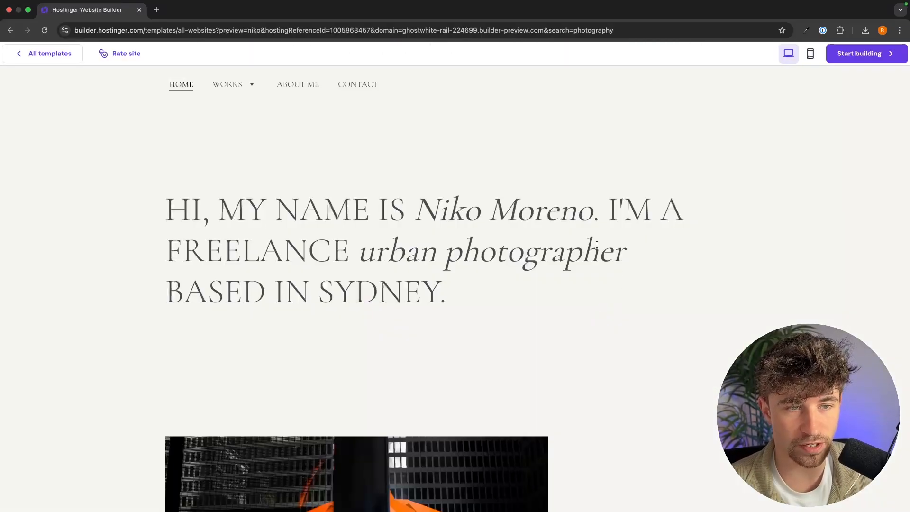
{"action": "scroll", "coordinate": [566, 202], "scroll_direction": "down", "scroll_amount": 1}
{"action": "scroll", "coordinate": [566, 202], "scroll_direction": "down", "scroll_amount": 10}
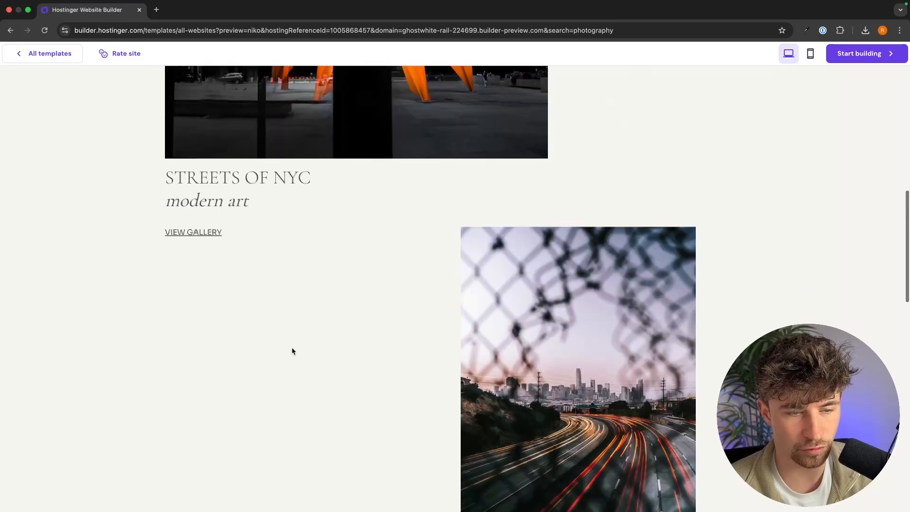
{"action": "left_click", "coordinate": [168, 232]}
{"action": "scroll", "coordinate": [413, 240], "scroll_direction": "down", "scroll_amount": 10}
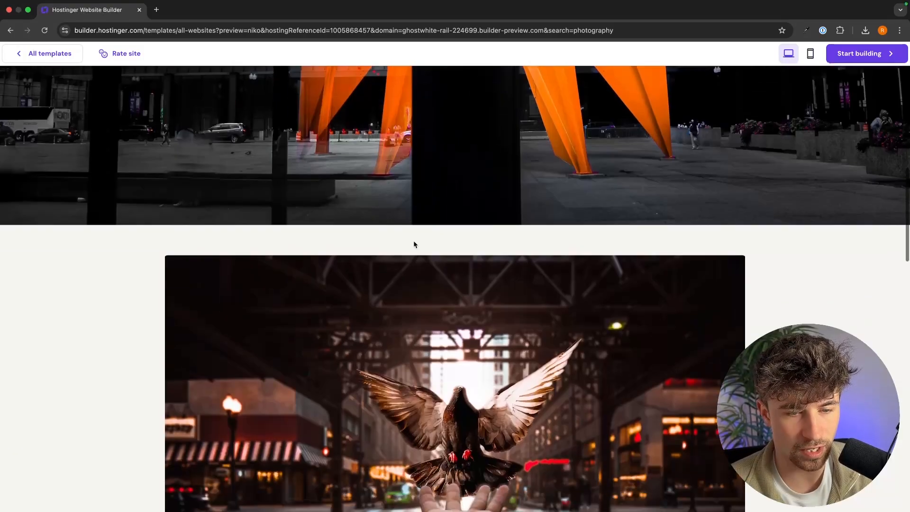
{"action": "scroll", "coordinate": [413, 242], "scroll_direction": "down", "scroll_amount": 20}
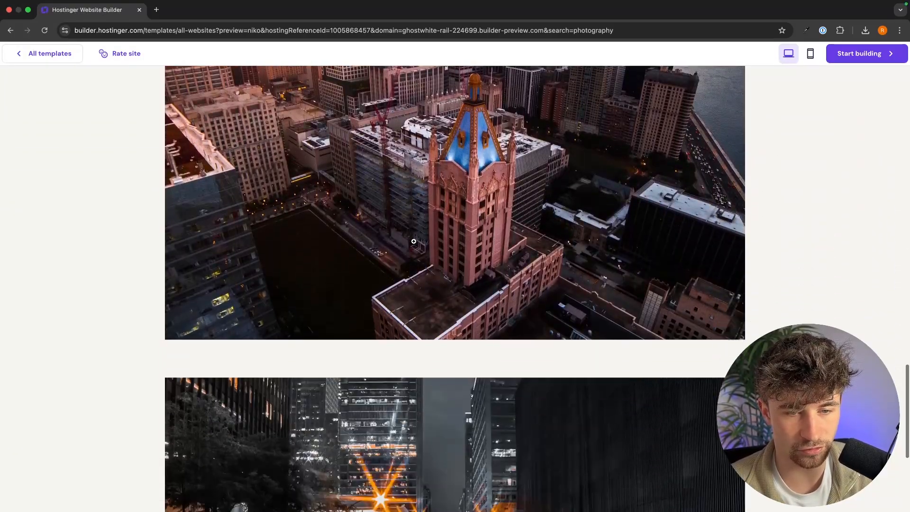
{"action": "scroll", "coordinate": [414, 242], "scroll_direction": "down", "scroll_amount": 10}
{"action": "scroll", "coordinate": [413, 242], "scroll_direction": "left", "scroll_amount": 10}
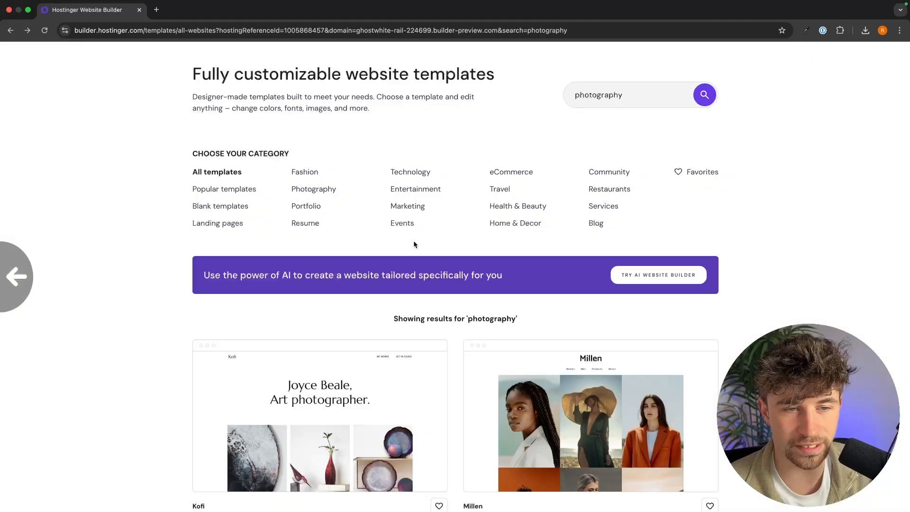
{"action": "scroll", "coordinate": [554, 260], "scroll_direction": "down", "scroll_amount": 12}
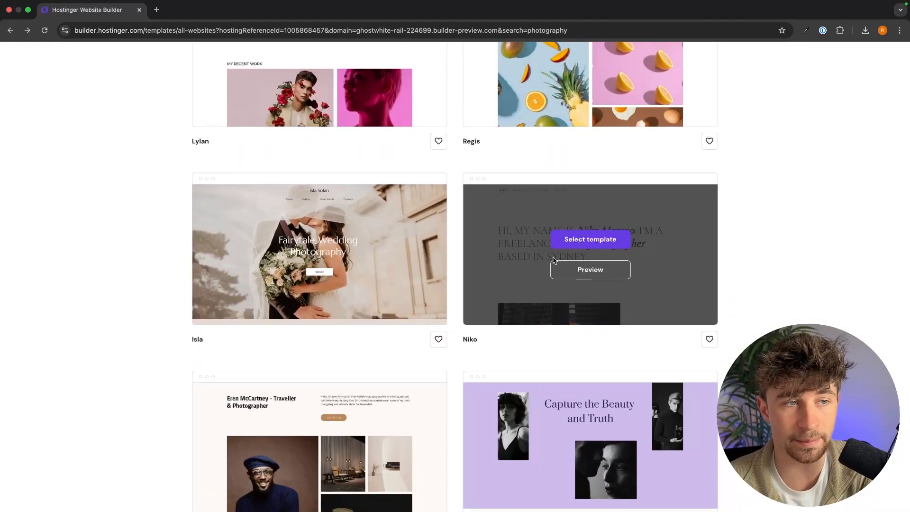
Scroll to the Niko card, start a new site from it, and select the hero heading.
{"action": "scroll", "coordinate": [553, 260], "scroll_direction": "up", "scroll_amount": 9}
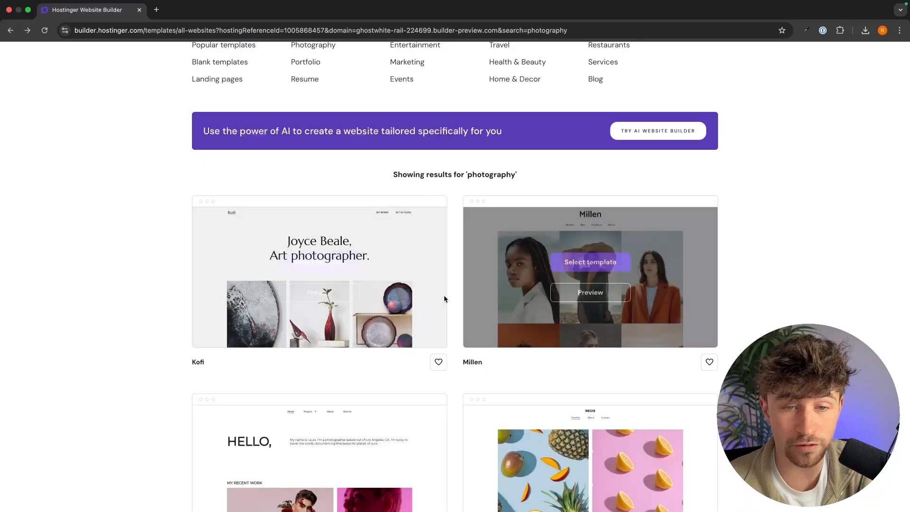
{"action": "scroll", "coordinate": [444, 299], "scroll_direction": "down", "scroll_amount": 2}
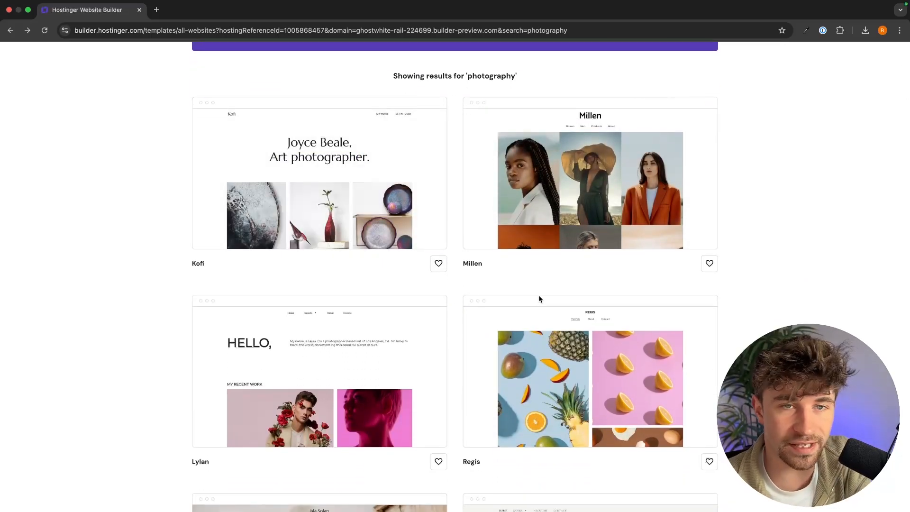
{"action": "scroll", "coordinate": [539, 298], "scroll_direction": "down", "scroll_amount": 5}
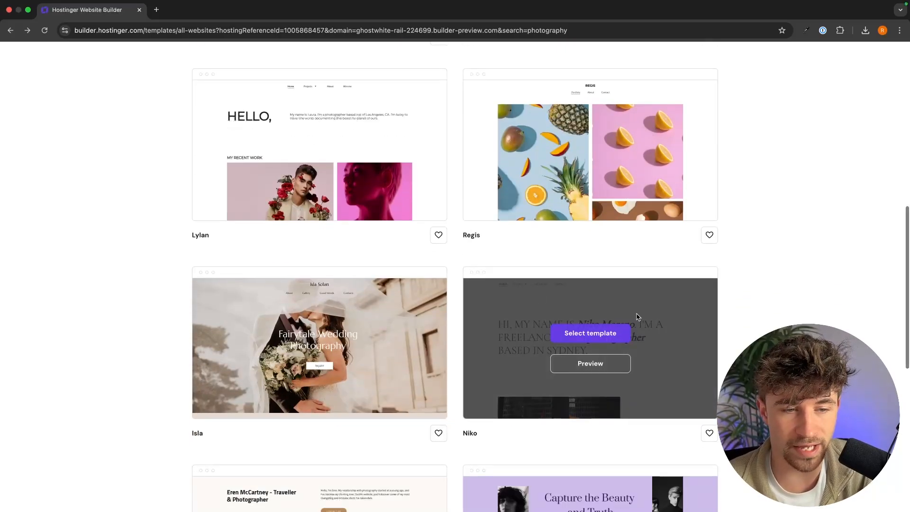
{"action": "scroll", "coordinate": [539, 299], "scroll_direction": "down", "scroll_amount": 2}
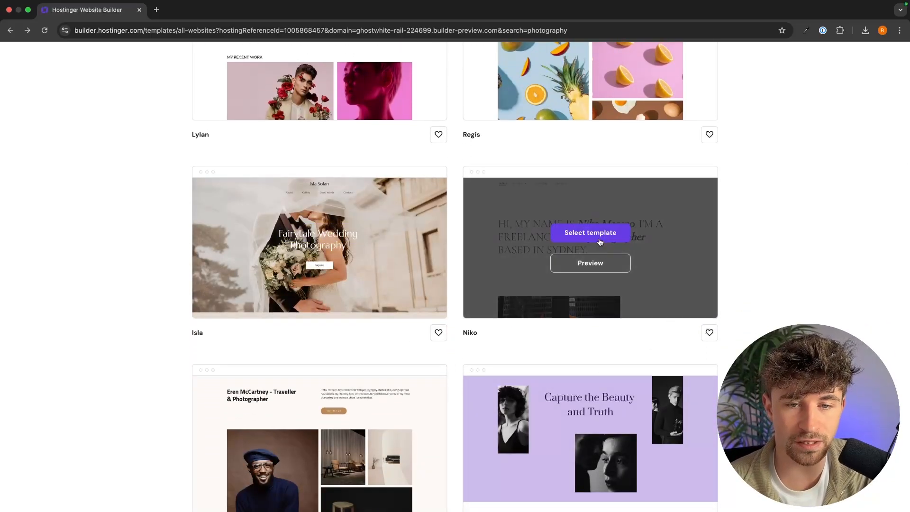
{"action": "left_click", "coordinate": [599, 236]}
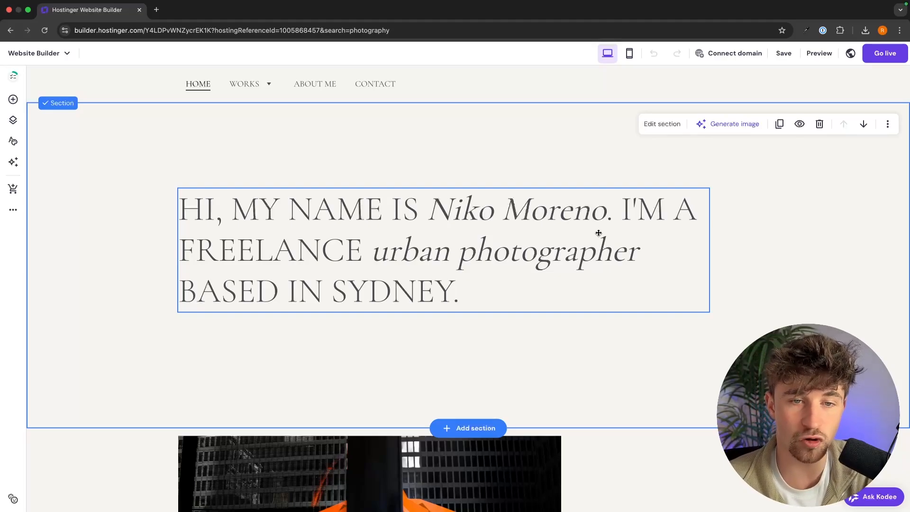
{"action": "left_click", "coordinate": [452, 253]}
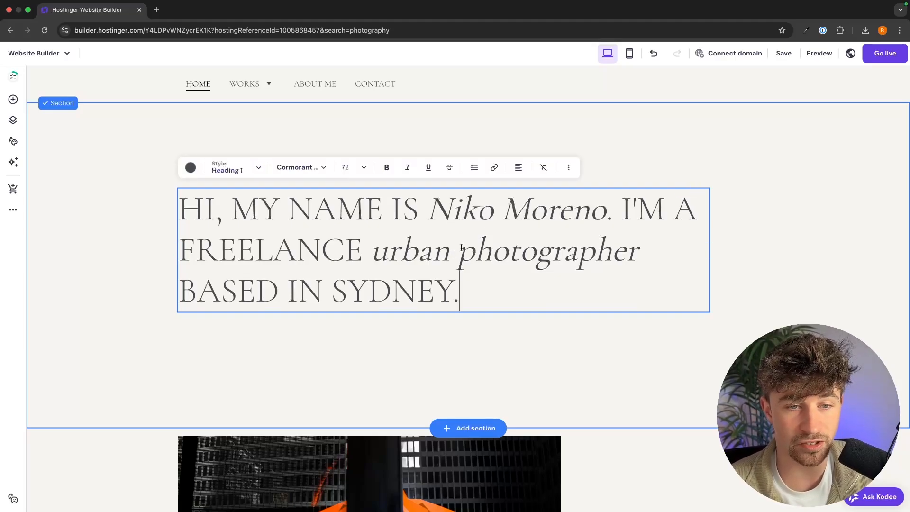
Change the hero heading to the new photographer's name, 'Landscape' photographer, and LONDON.
{"action": "left_click", "coordinate": [530, 210]}
{"action": "left_click_drag", "start_coordinate": [607, 209], "coordinate": [428, 209]}
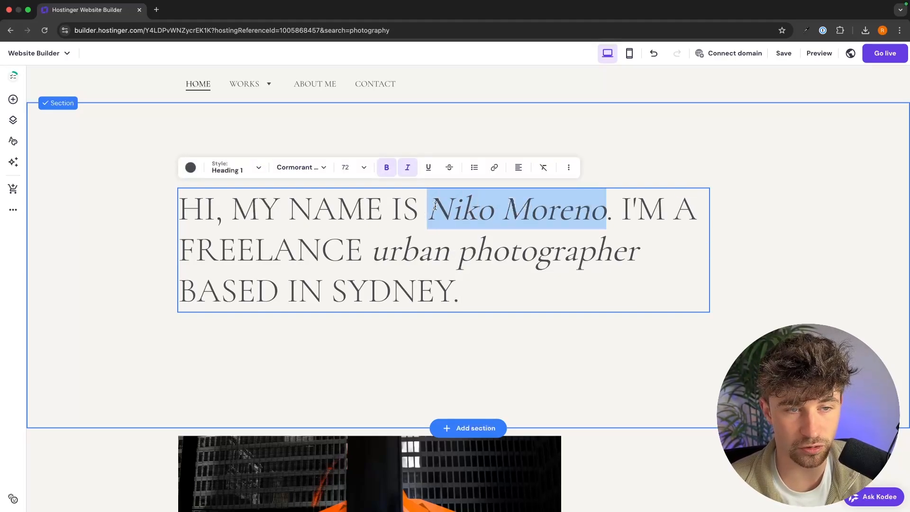
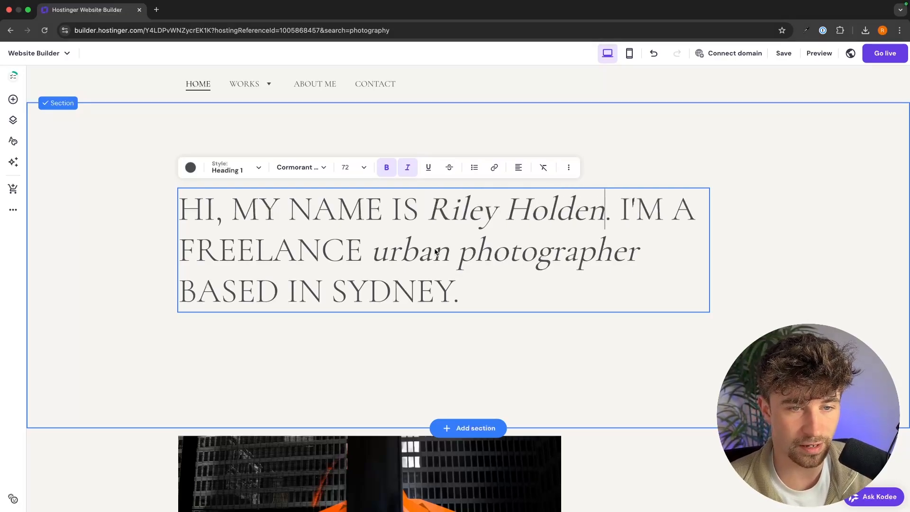
{"action": "double_click", "coordinate": [417, 256]}
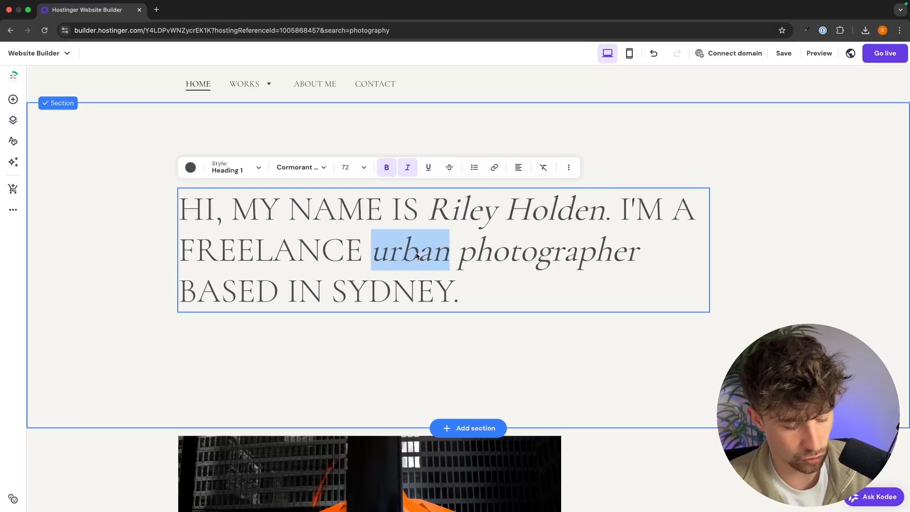
{"action": "type", "text": "Landscap photographe"}
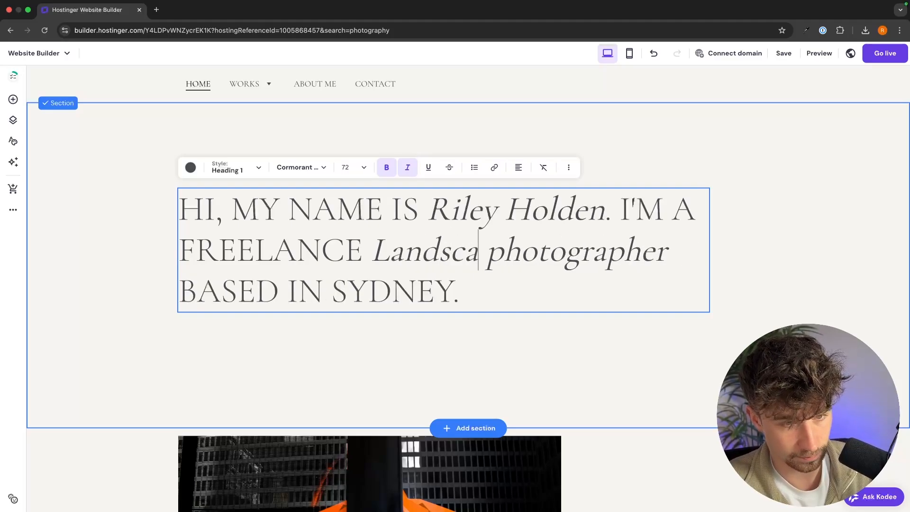
{"action": "key", "text": "BackSpace"}
{"action": "key", "text": "BackSpace"}
{"action": "type", "text": "e"}
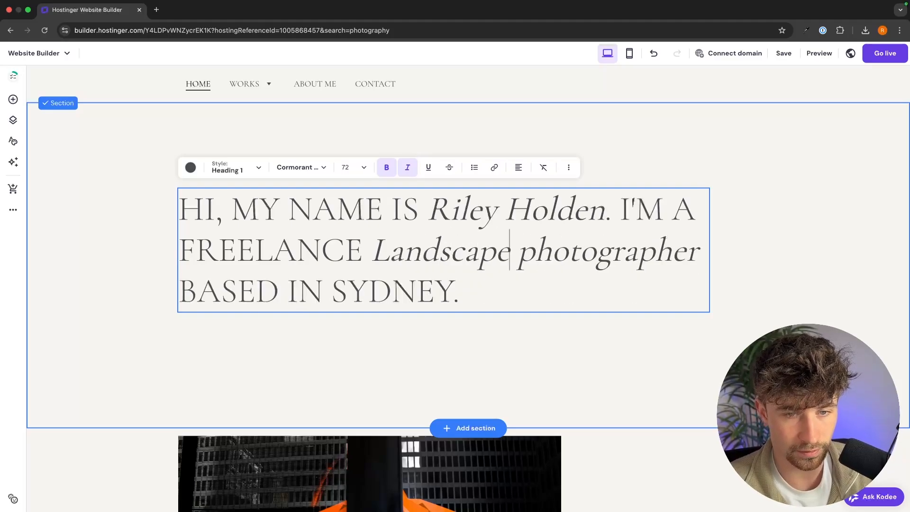
{"action": "double_click", "coordinate": [417, 291]}
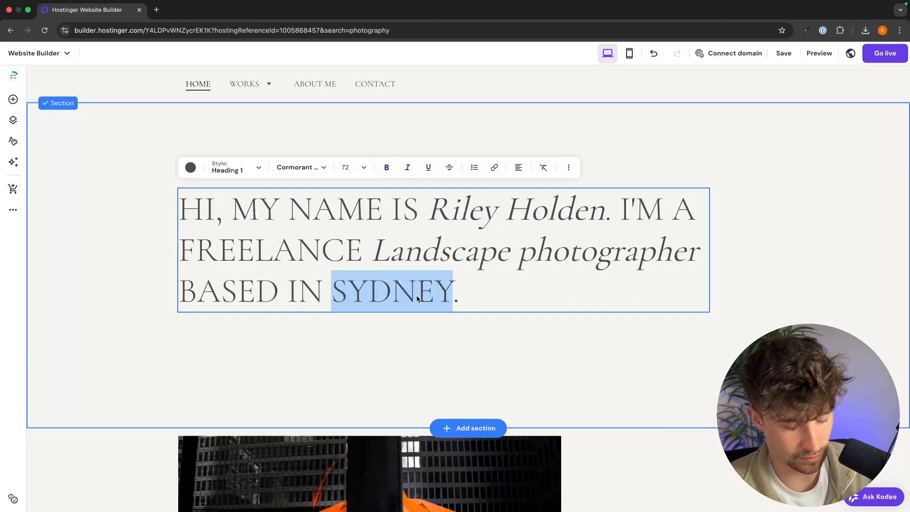
{"action": "type", "text": "LONDON"}
{"action": "left_click", "coordinate": [809, 227]}
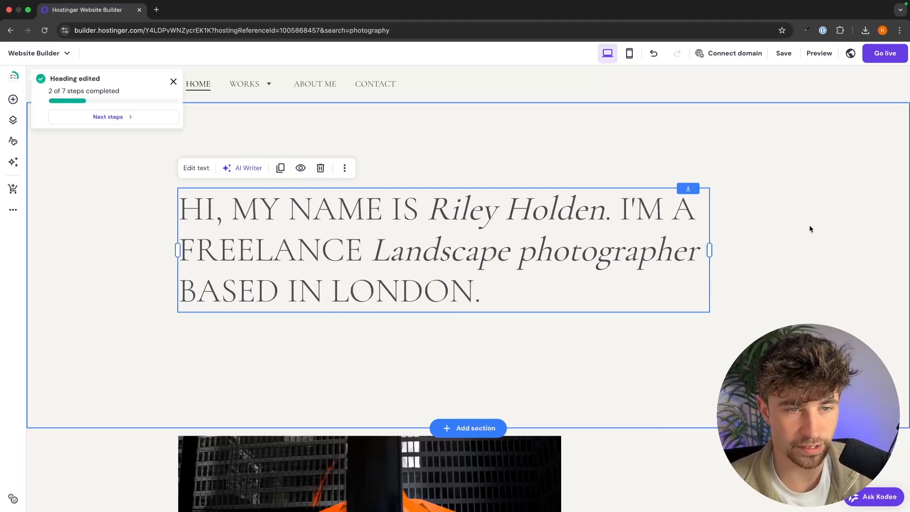
{"action": "left_click", "coordinate": [809, 227]}
Scroll to the gallery and select part of the STREETS OF NYC caption text.
{"action": "scroll", "coordinate": [794, 236], "scroll_direction": "down", "scroll_amount": 3}
{"action": "scroll", "coordinate": [794, 235], "scroll_direction": "down", "scroll_amount": 5}
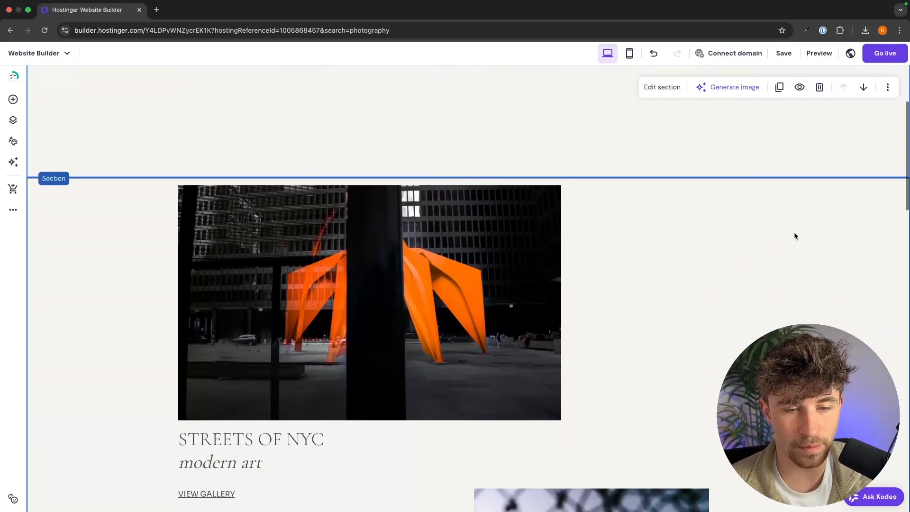
{"action": "left_click", "coordinate": [275, 343]}
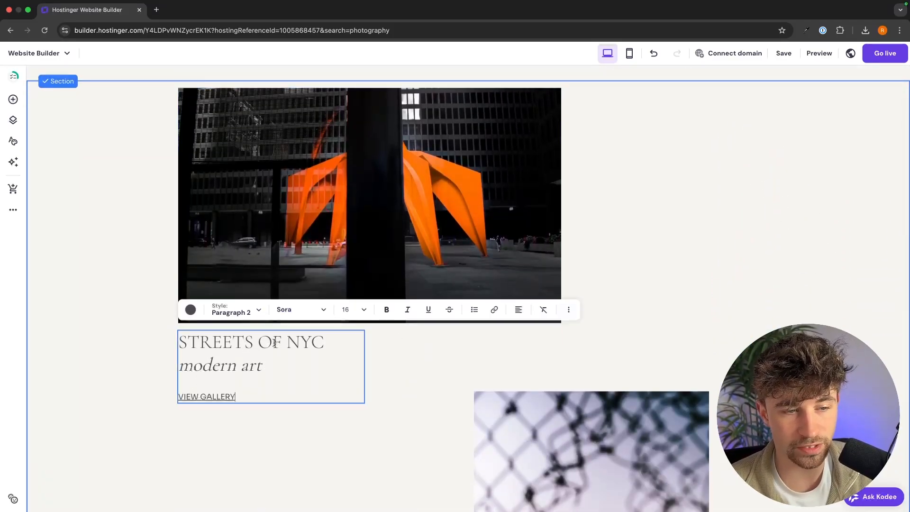
{"action": "left_click_drag", "start_coordinate": [328, 342], "coordinate": [196, 343]}
{"action": "left_click", "coordinate": [617, 309]}
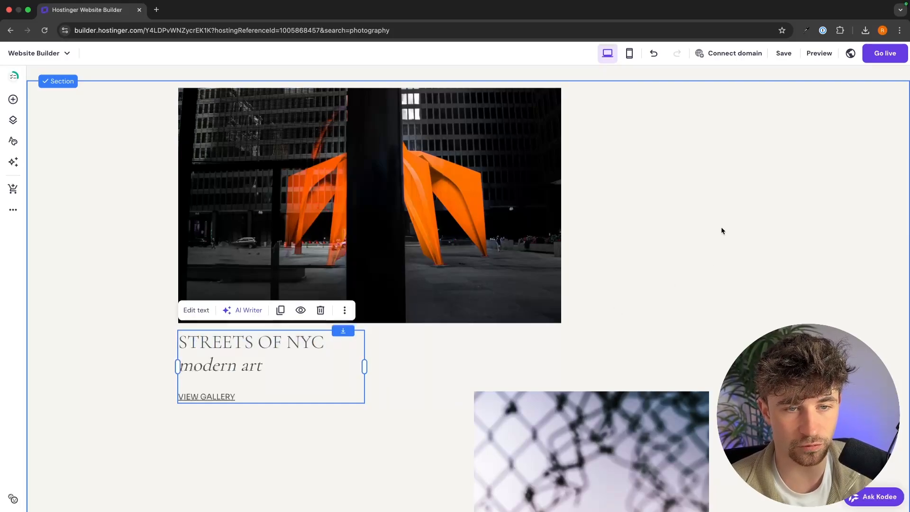
{"action": "scroll", "coordinate": [721, 226], "scroll_direction": "up", "scroll_amount": 7}
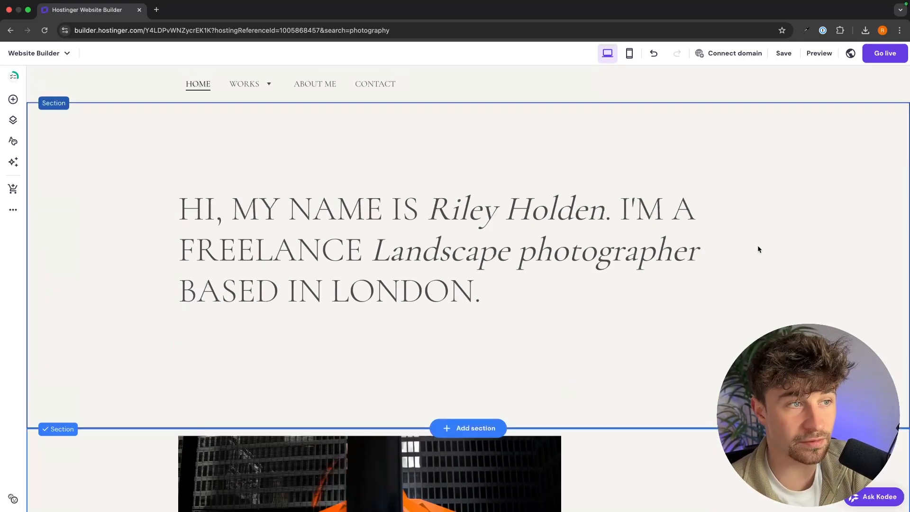
{"action": "scroll", "coordinate": [757, 249], "scroll_direction": "down", "scroll_amount": 7}
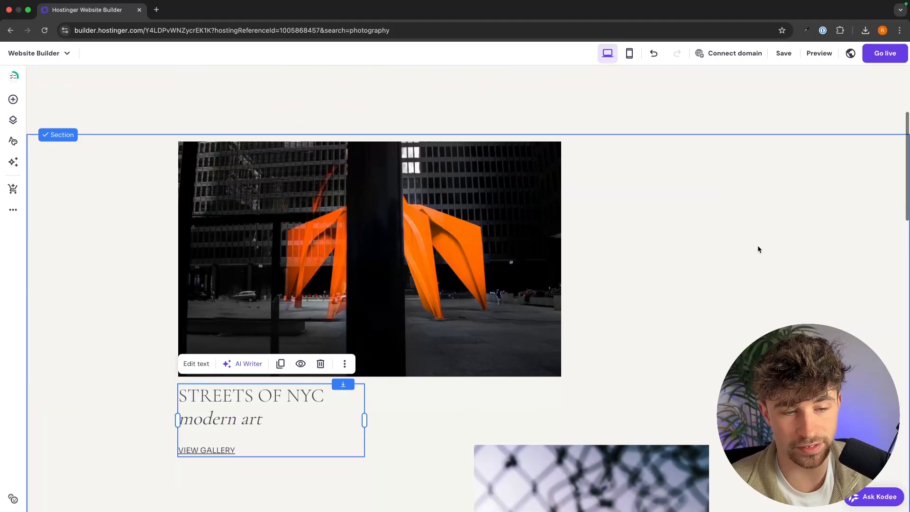
Open the sculpture photo's image settings, then close the Media library without choosing an image.
{"action": "left_click", "coordinate": [391, 191]}
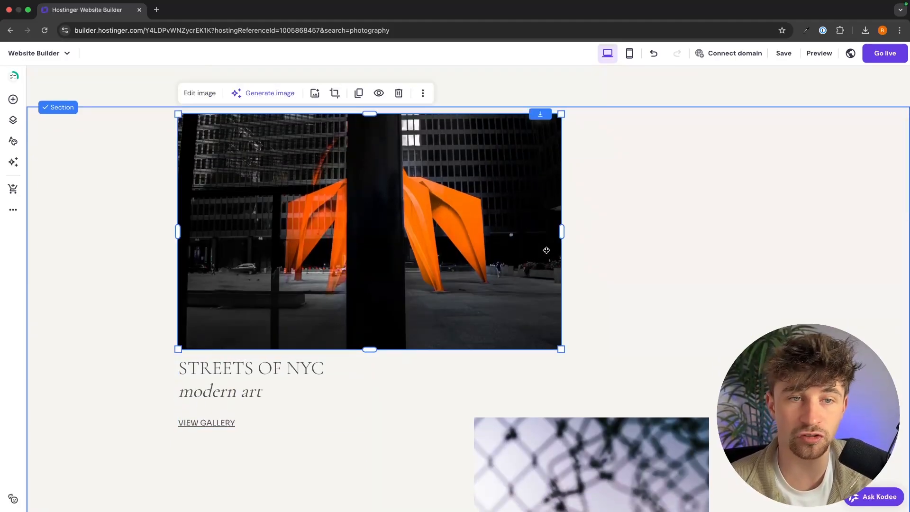
{"action": "left_click", "coordinate": [199, 94]}
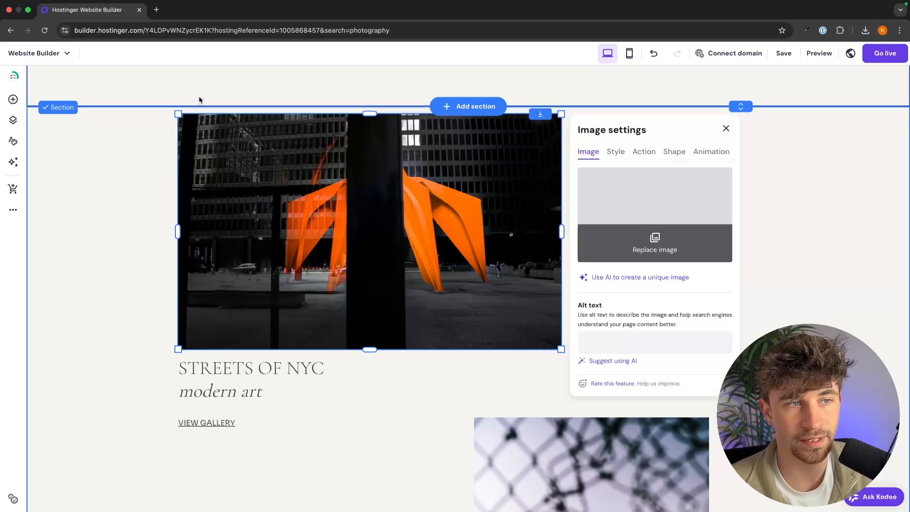
{"action": "left_click", "coordinate": [682, 213]}
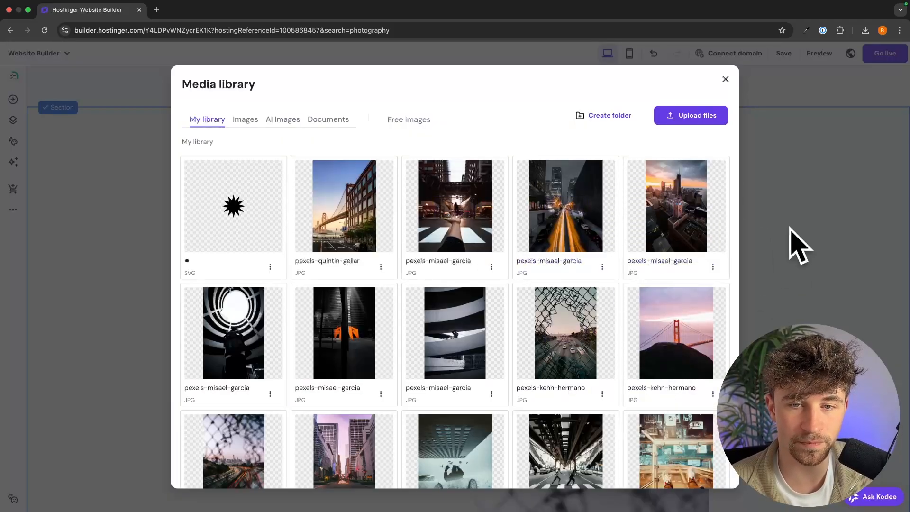
{"action": "left_click", "coordinate": [724, 79]}
Retype the STREETS OF NYC heading as NORTHERN LIGHTS with Norway on the second line.
{"action": "scroll", "coordinate": [291, 331], "scroll_direction": "down", "scroll_amount": 2}
{"action": "left_click", "coordinate": [291, 332]}
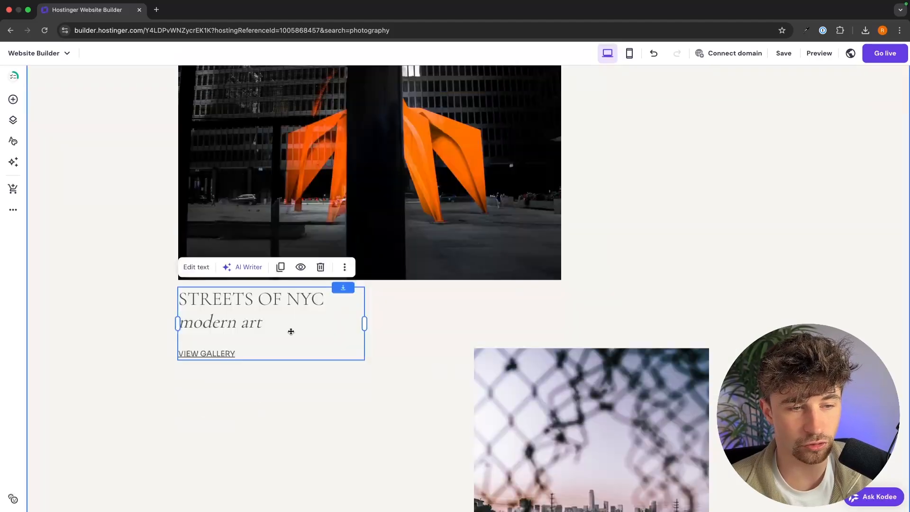
{"action": "double_click", "coordinate": [291, 332]}
{"action": "left_click_drag", "start_coordinate": [328, 299], "coordinate": [189, 298]}
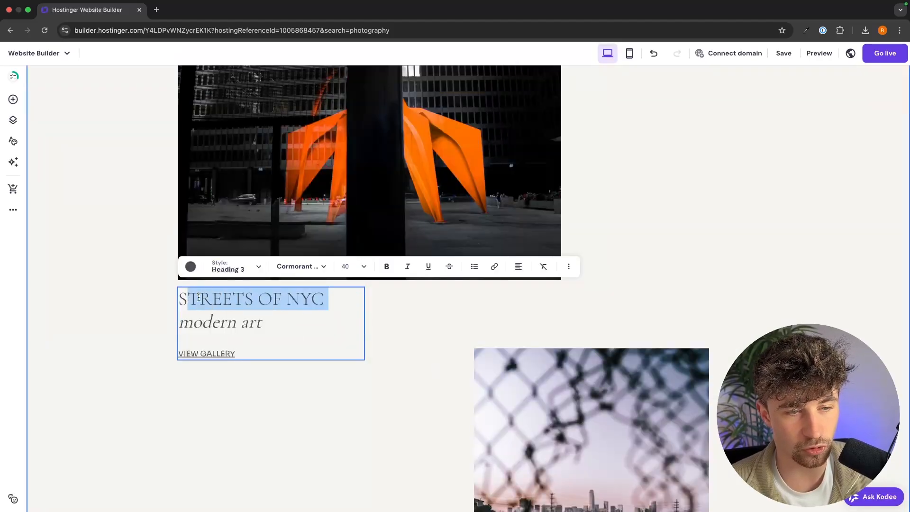
{"action": "left_click_drag", "start_coordinate": [324, 298], "coordinate": [179, 300]}
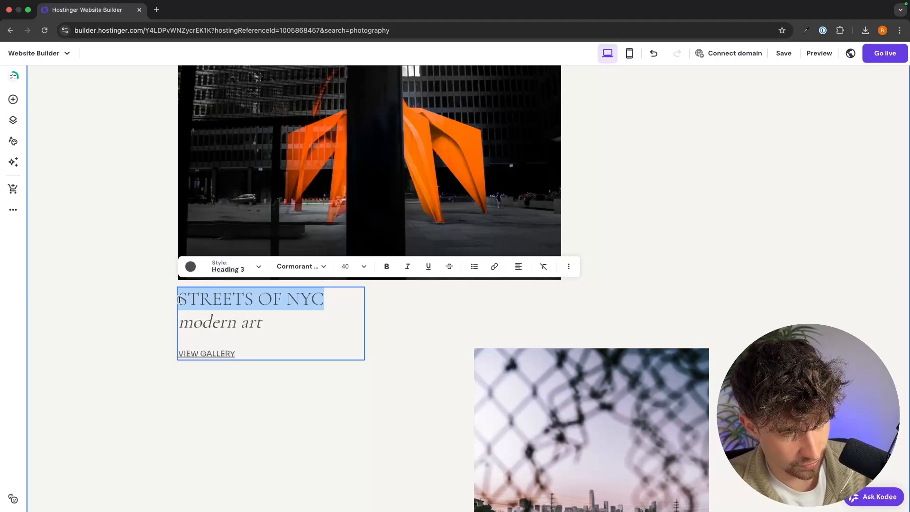
{"action": "type", "text": "Nor"}
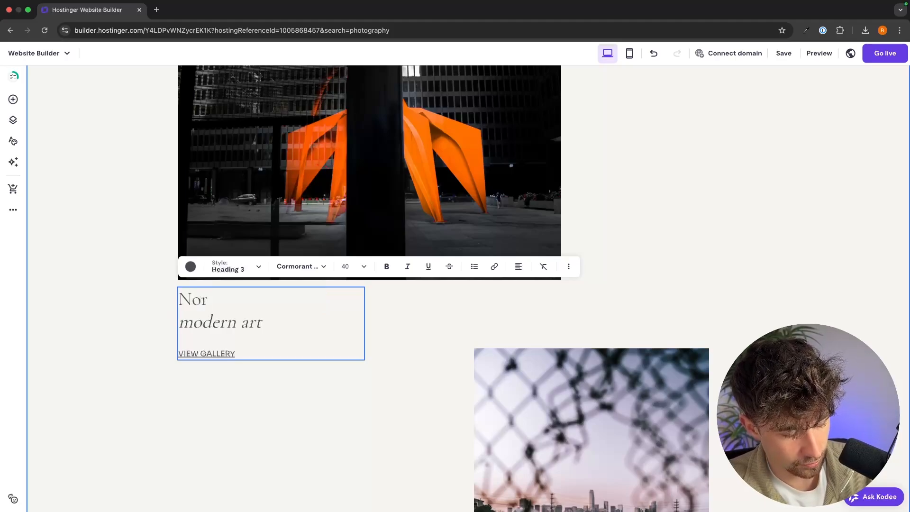
{"action": "key", "text": "BackSpace"}
{"action": "key", "text": "BackSpace"}
{"action": "type", "text": "ORTHERN LIGHT"}
{"action": "type", "text": "S "}
{"action": "type", "text": "No"}
{"action": "type", "text": "r"}
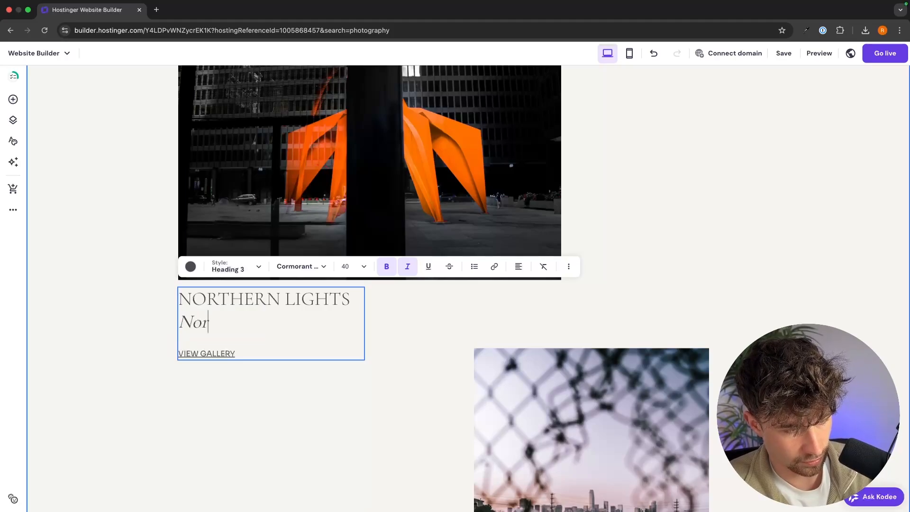
{"action": "type", "text": "way"}
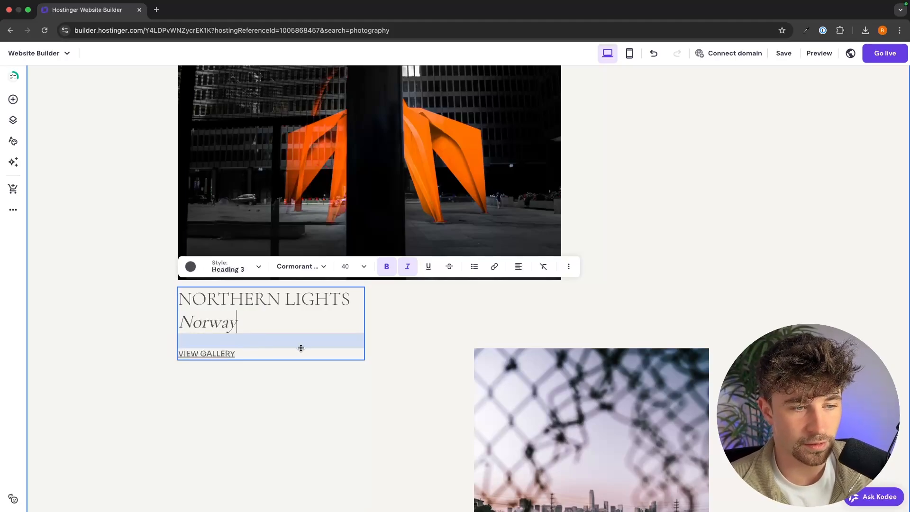
{"action": "left_click", "coordinate": [322, 389]}
{"action": "scroll", "coordinate": [327, 384], "scroll_direction": "down", "scroll_amount": 1}
{"action": "scroll", "coordinate": [356, 360], "scroll_direction": "up", "scroll_amount": 3}
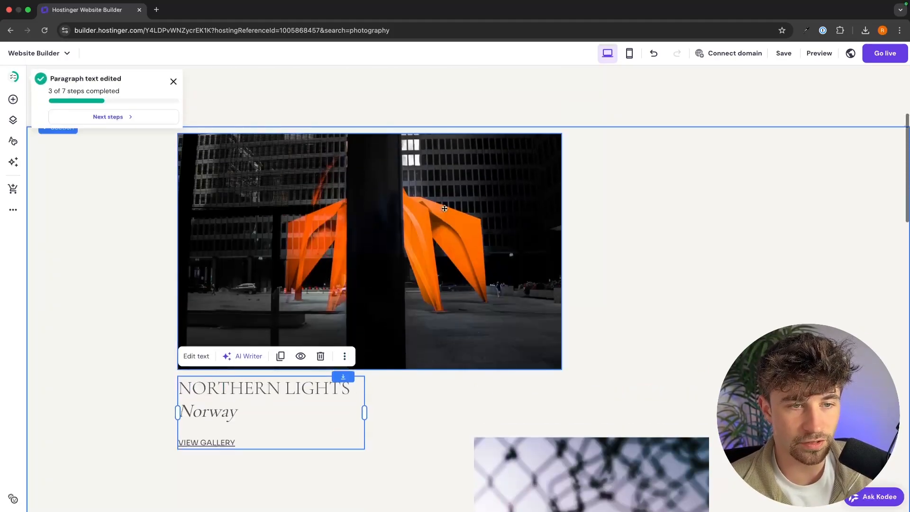
Replace the sculpture photo with an aurora image uploaded from the Northern Lights - Norway folder.
{"action": "left_click", "coordinate": [356, 355]}
{"action": "left_click", "coordinate": [200, 118]}
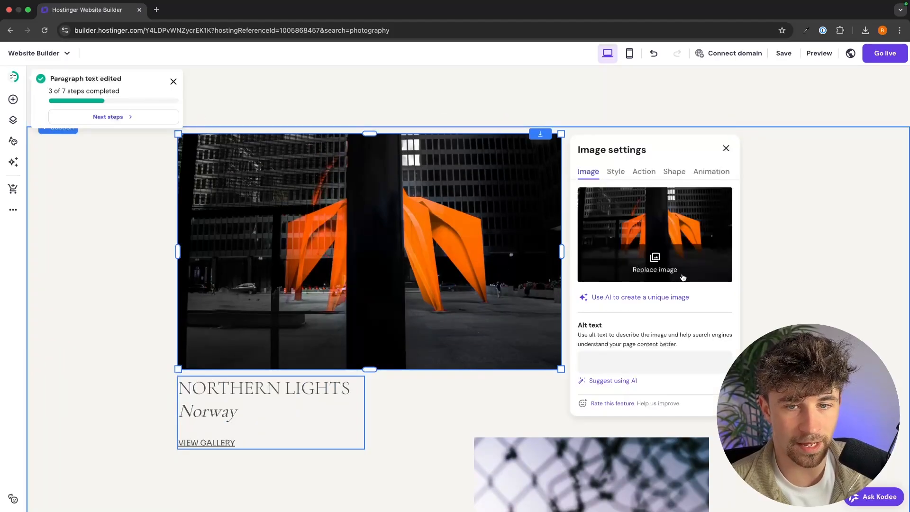
{"action": "left_click", "coordinate": [674, 271]}
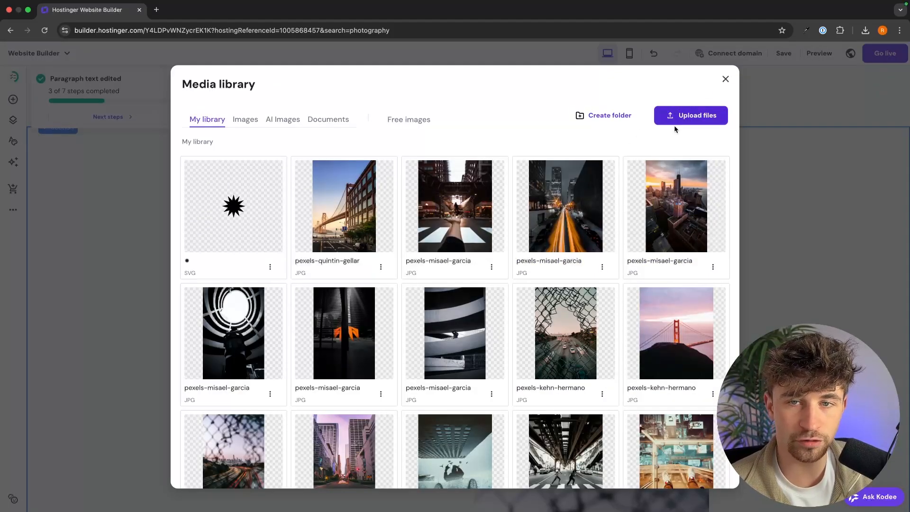
{"action": "left_click", "coordinate": [727, 123]}
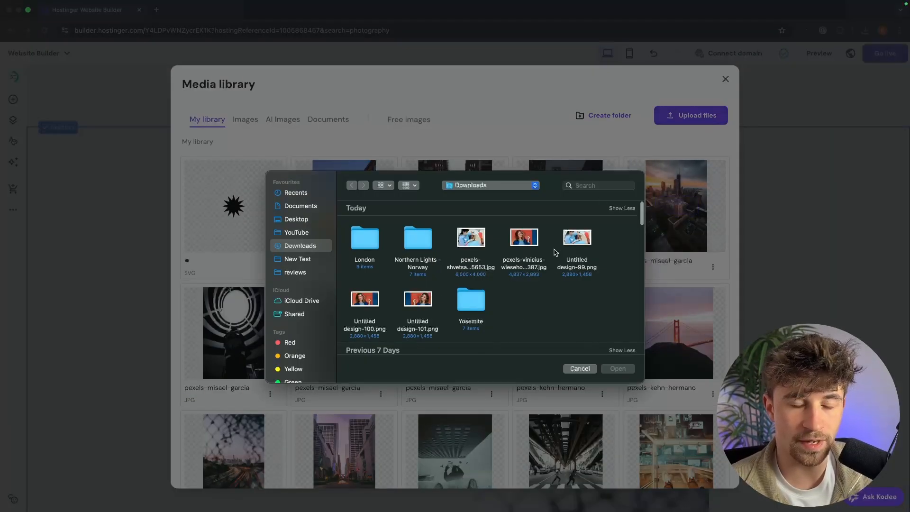
{"action": "double_click", "coordinate": [407, 244]}
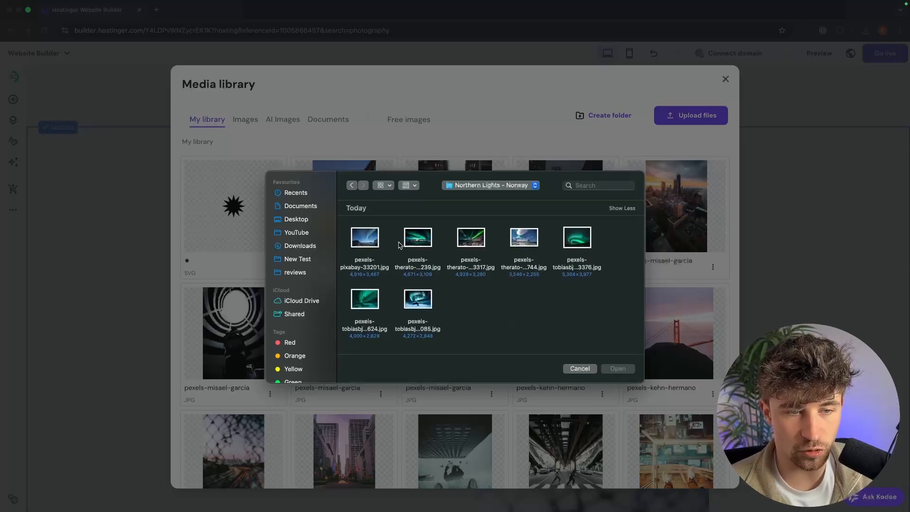
{"action": "left_click", "coordinate": [372, 242]}
{"action": "key", "text": "space"}
{"action": "key", "text": "space"}
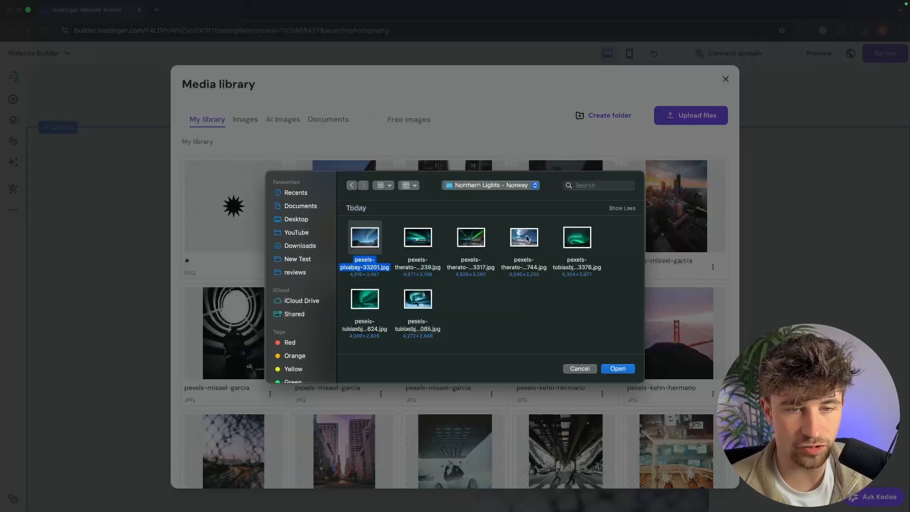
{"action": "left_click", "coordinate": [527, 239]}
{"action": "key", "text": "space"}
{"action": "key", "text": "space"}
{"action": "key", "text": "Return"}
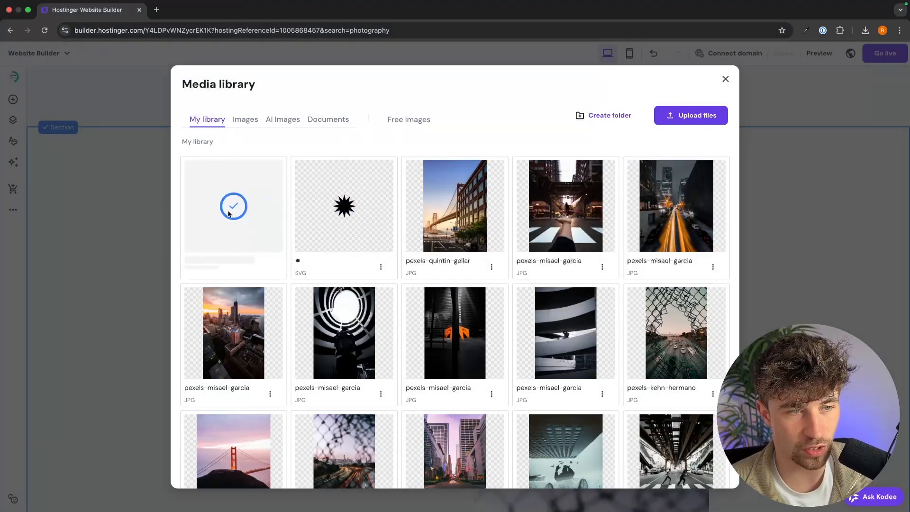
{"action": "mouse_move", "coordinate": [247, 209]}
{"action": "left_click", "coordinate": [260, 223]}
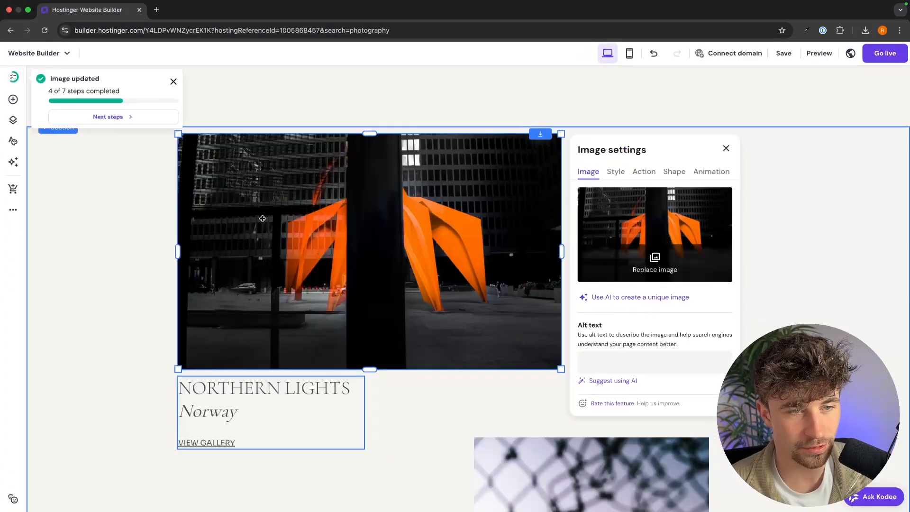
{"action": "left_click", "coordinate": [147, 264]}
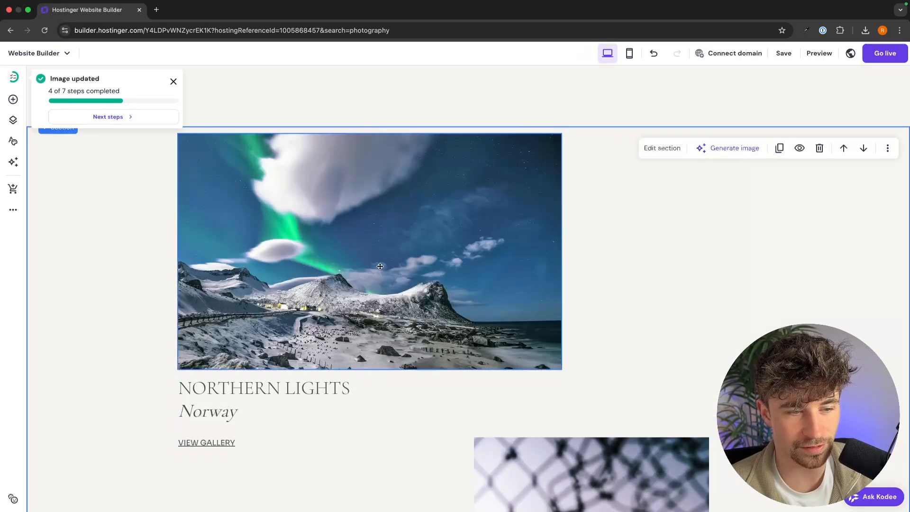
Retitle the LONG EXPOSURE IN heading to YOSEMITE NATIONAL PARK / California.
{"action": "scroll", "coordinate": [247, 348], "scroll_direction": "down", "scroll_amount": 3}
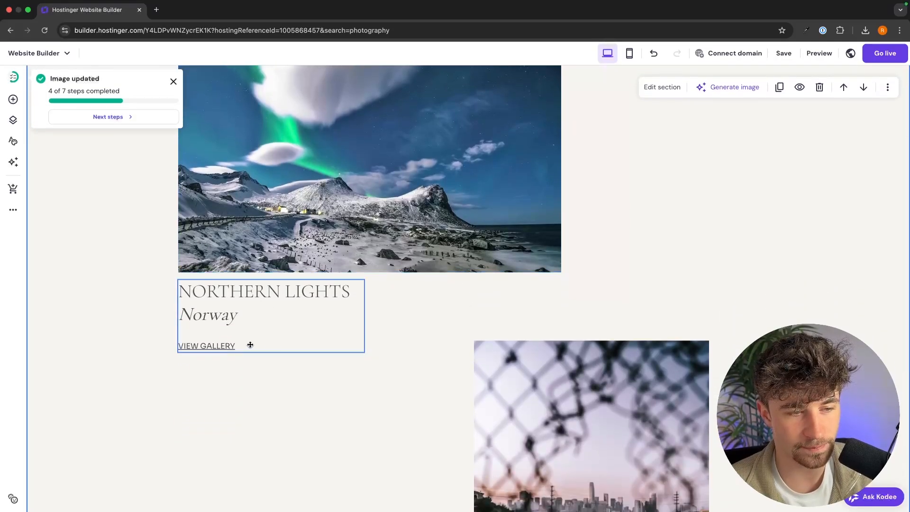
{"action": "scroll", "coordinate": [338, 357], "scroll_direction": "down", "scroll_amount": 7}
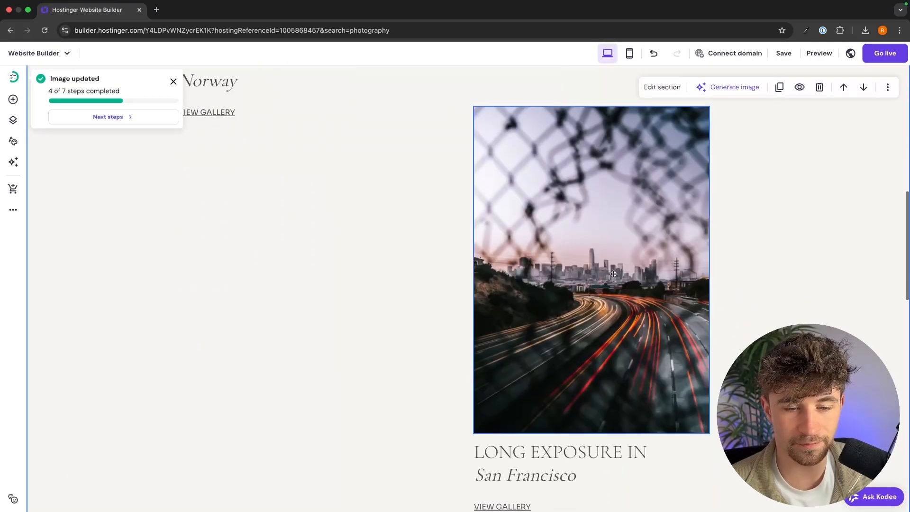
{"action": "scroll", "coordinate": [614, 274], "scroll_direction": "down", "scroll_amount": 4}
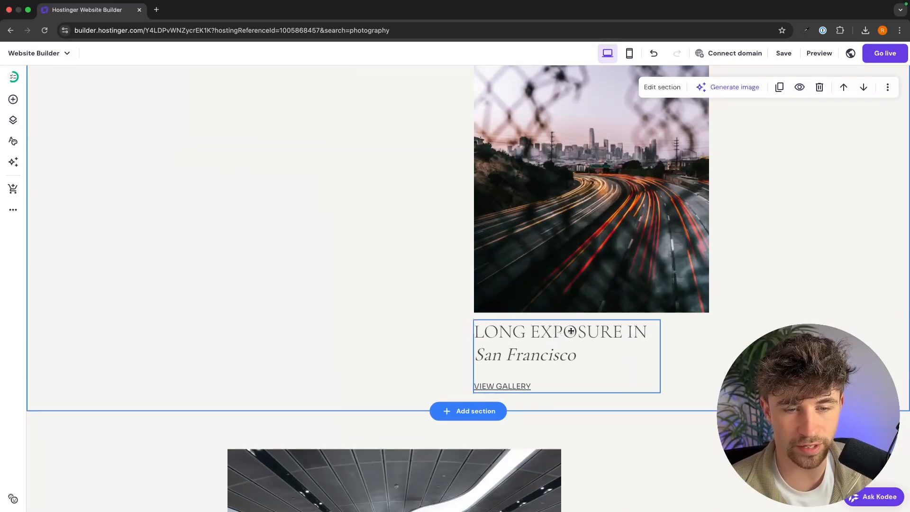
{"action": "left_click", "coordinate": [570, 331]}
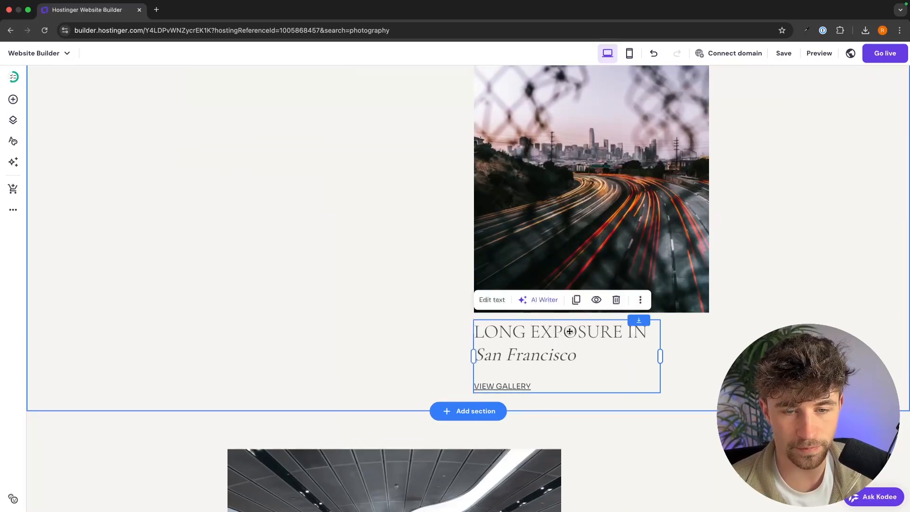
{"action": "double_click", "coordinate": [574, 332]}
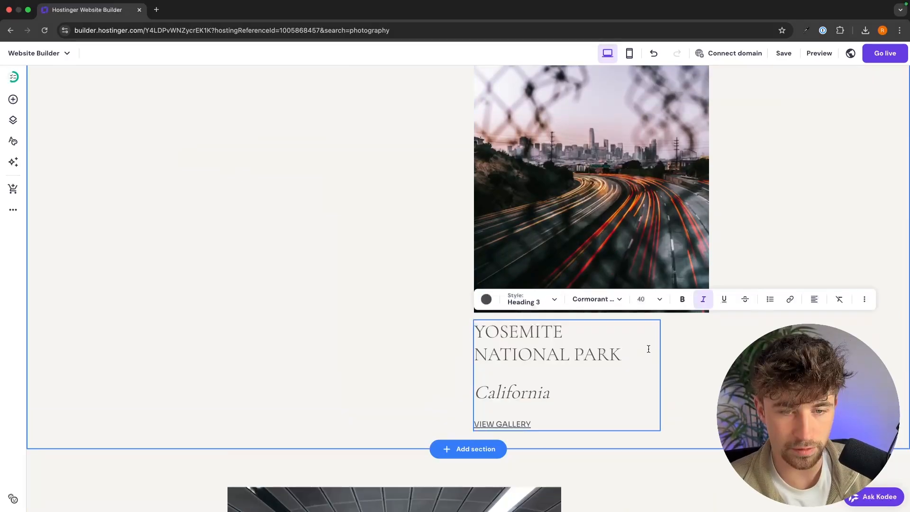
{"action": "key", "text": "Escape"}
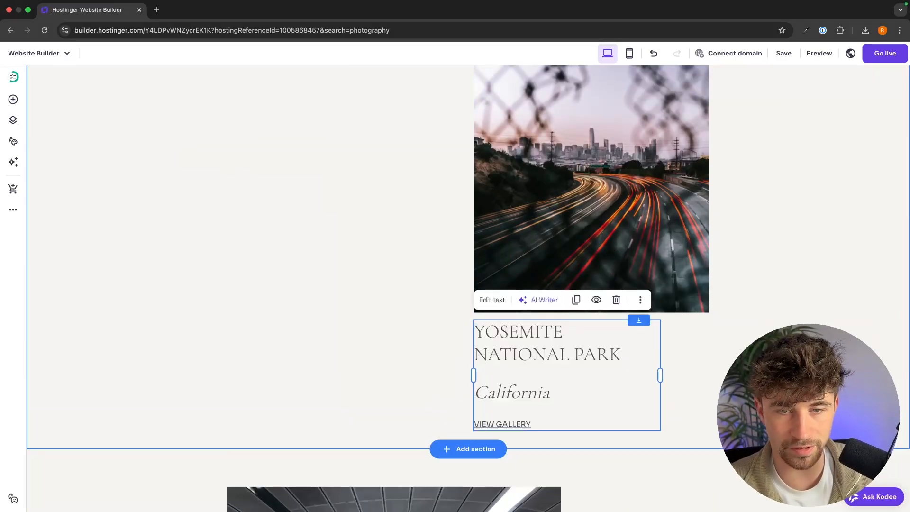
Replace the San Francisco highway photo with a Yosemite waterfall photo uploaded from Downloads.
{"action": "scroll", "coordinate": [636, 256], "scroll_direction": "down", "scroll_amount": 1}
{"action": "scroll", "coordinate": [636, 256], "scroll_direction": "up", "scroll_amount": 4}
{"action": "left_click", "coordinate": [636, 256]}
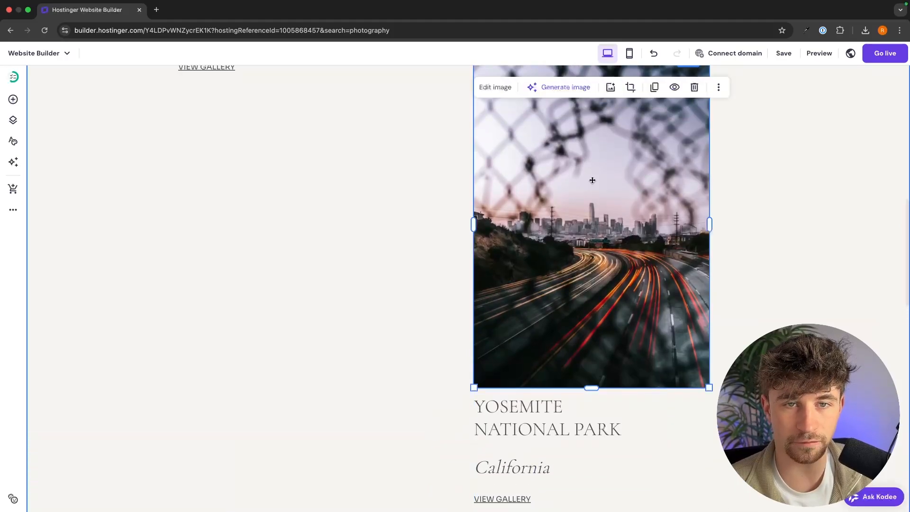
{"action": "left_click", "coordinate": [493, 87]}
{"action": "left_click", "coordinate": [802, 204]}
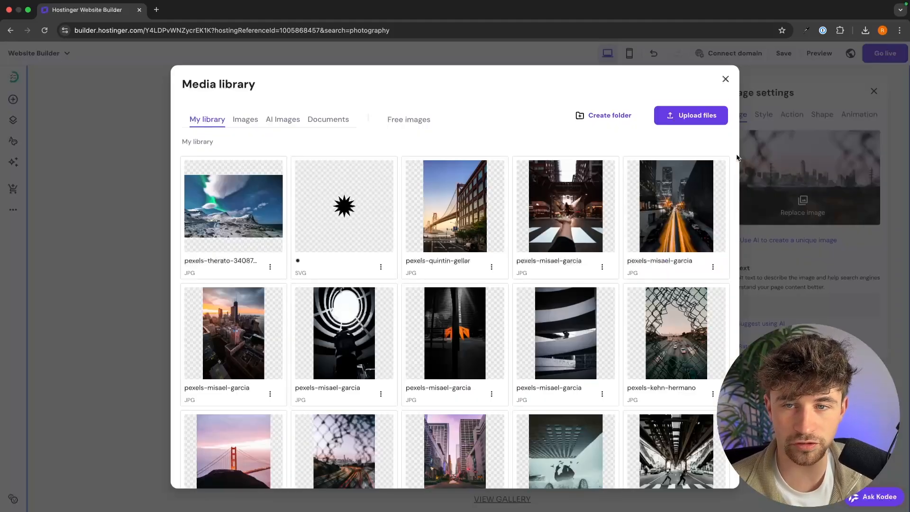
{"action": "left_click", "coordinate": [673, 119]}
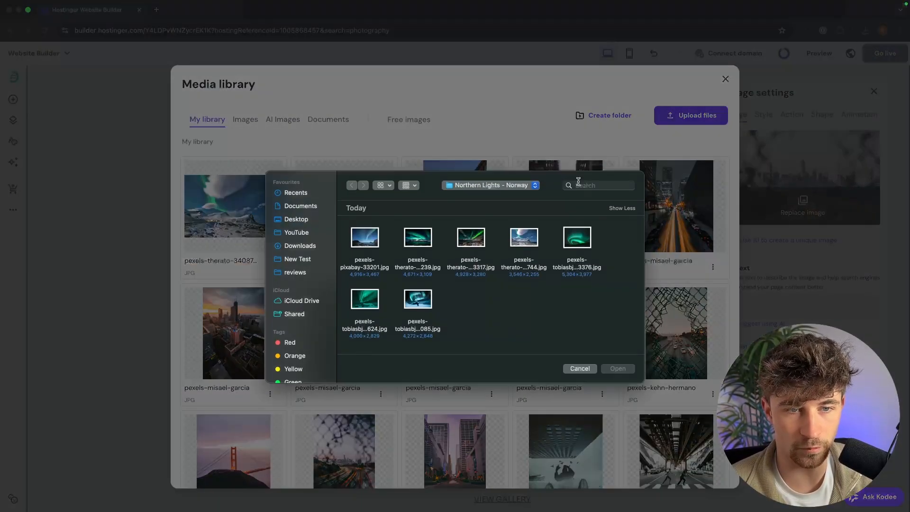
{"action": "left_click", "coordinate": [300, 245]}
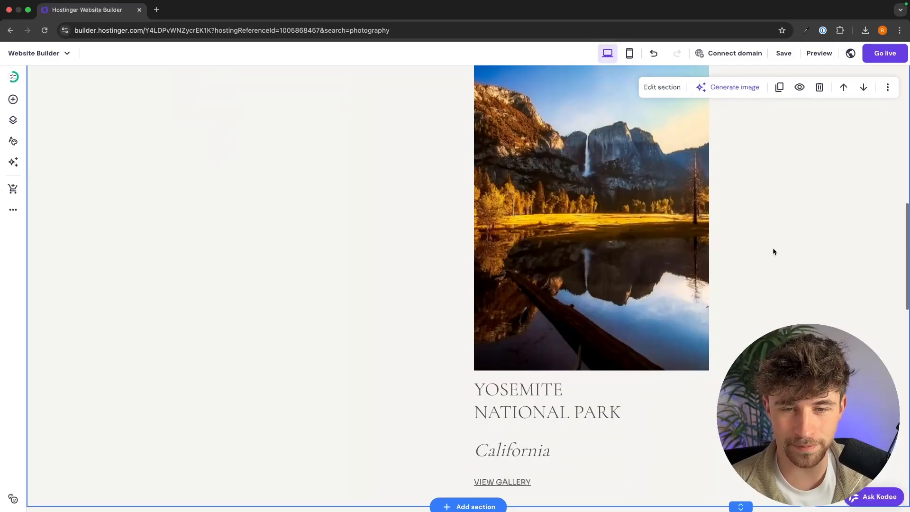
{"action": "scroll", "coordinate": [772, 248], "scroll_direction": "up", "scroll_amount": 5}
{"action": "scroll", "coordinate": [772, 248], "scroll_direction": "down", "scroll_amount": 3}
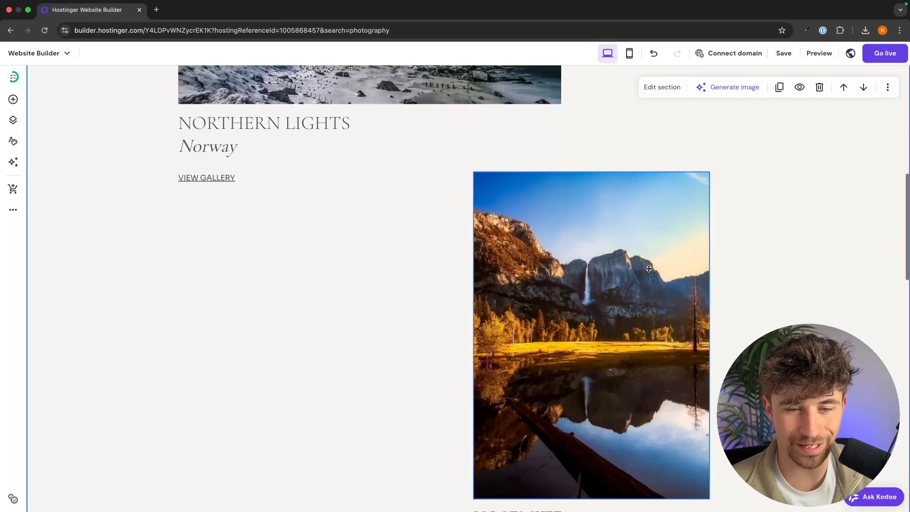
Reposition the Yosemite photo, shortening its height and widening it across the column.
{"action": "scroll", "coordinate": [561, 362], "scroll_direction": "up", "scroll_amount": 3}
{"action": "left_click_drag", "start_coordinate": [561, 362], "coordinate": [458, 131]}
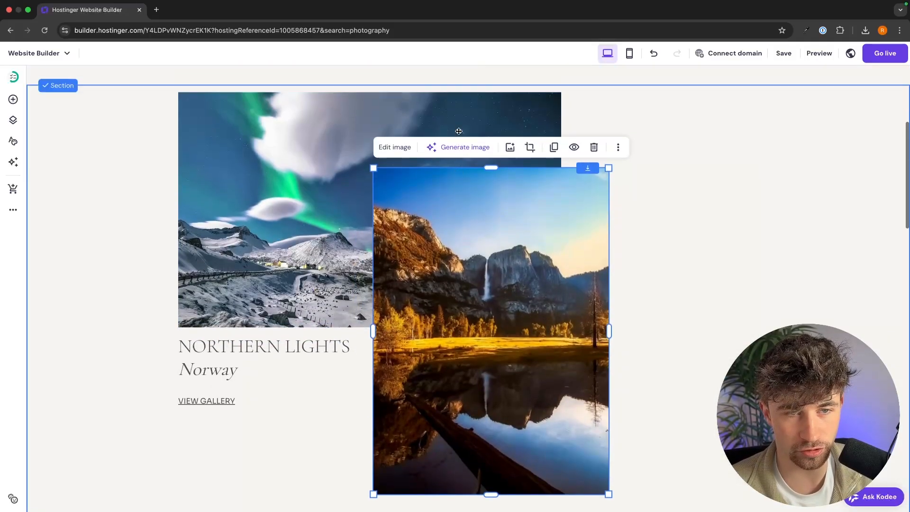
{"action": "scroll", "coordinate": [459, 131], "scroll_direction": "up", "scroll_amount": 1}
{"action": "left_click_drag", "start_coordinate": [476, 295], "coordinate": [281, 223]}
{"action": "left_click_drag", "start_coordinate": [297, 451], "coordinate": [308, 359]}
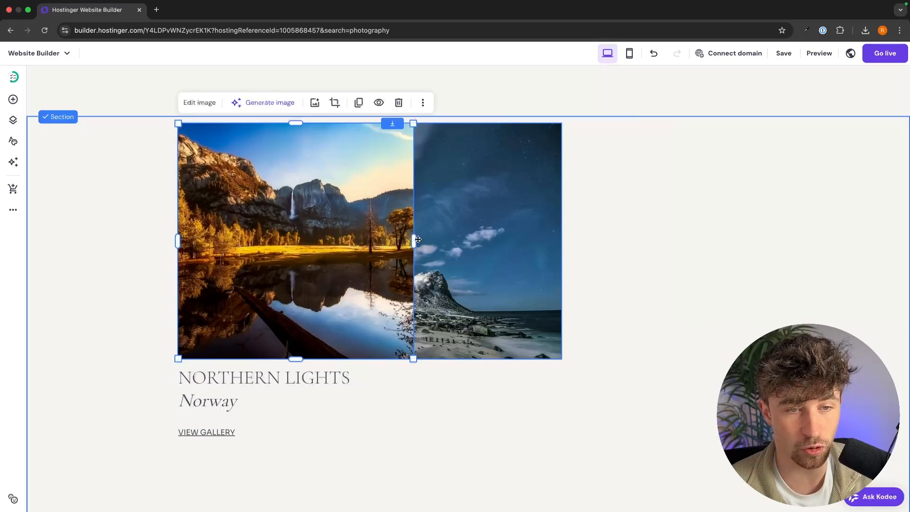
{"action": "left_click_drag", "start_coordinate": [413, 241], "coordinate": [564, 239]}
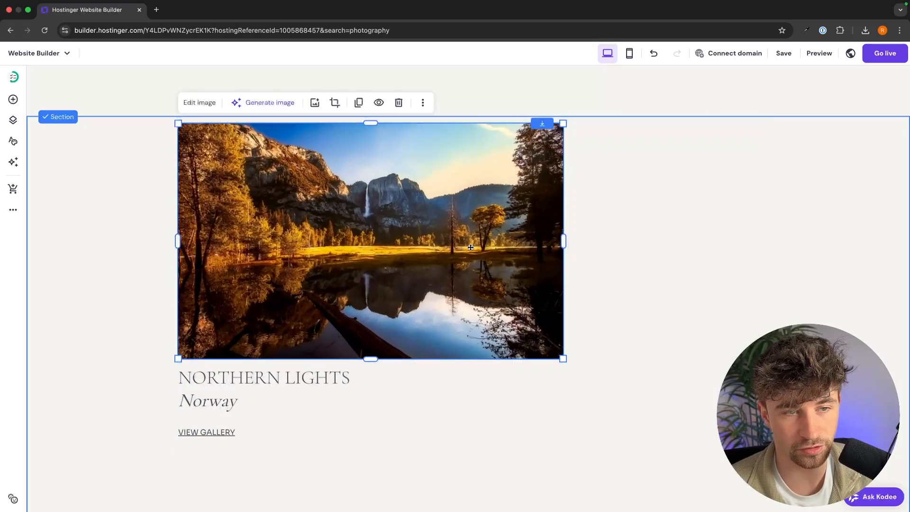
Drop the Yosemite photo lower so it sits beside the YOSEMITE NATIONAL PARK caption.
{"action": "left_click_drag", "start_coordinate": [484, 159], "coordinate": [677, 275]}
{"action": "scroll", "coordinate": [676, 273], "scroll_direction": "down", "scroll_amount": 5}
{"action": "scroll", "coordinate": [677, 272], "scroll_direction": "down", "scroll_amount": 2}
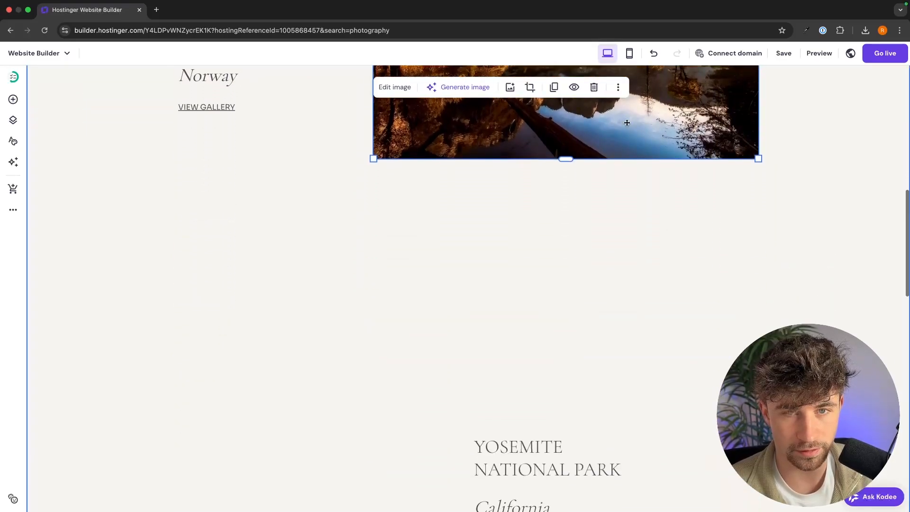
{"action": "left_click_drag", "start_coordinate": [626, 122], "coordinate": [652, 368]}
{"action": "scroll", "coordinate": [787, 264], "scroll_direction": "up", "scroll_amount": 7}
{"action": "scroll", "coordinate": [787, 264], "scroll_direction": "down", "scroll_amount": 15}
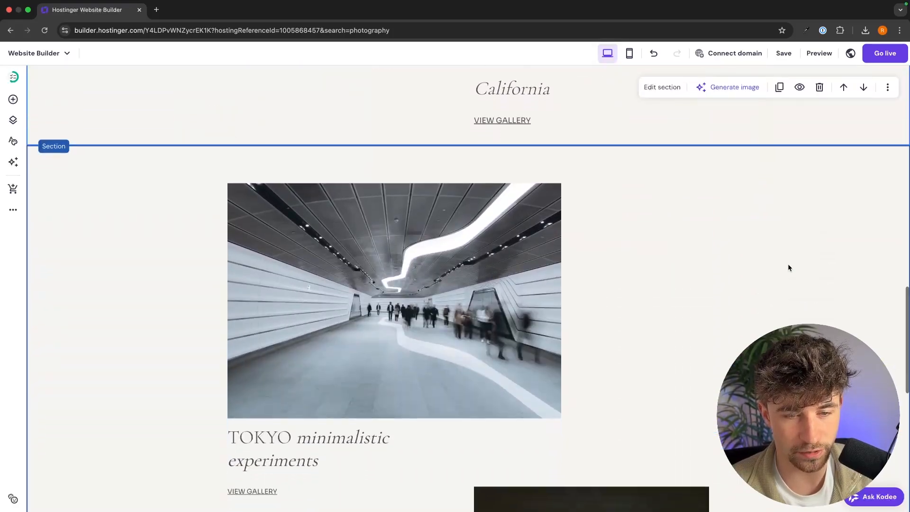
Change the Tokyo heading to HOME with London on the second line.
{"action": "double_click", "coordinate": [274, 402]}
{"action": "type", "text": "HOME minimalistic experiments"}
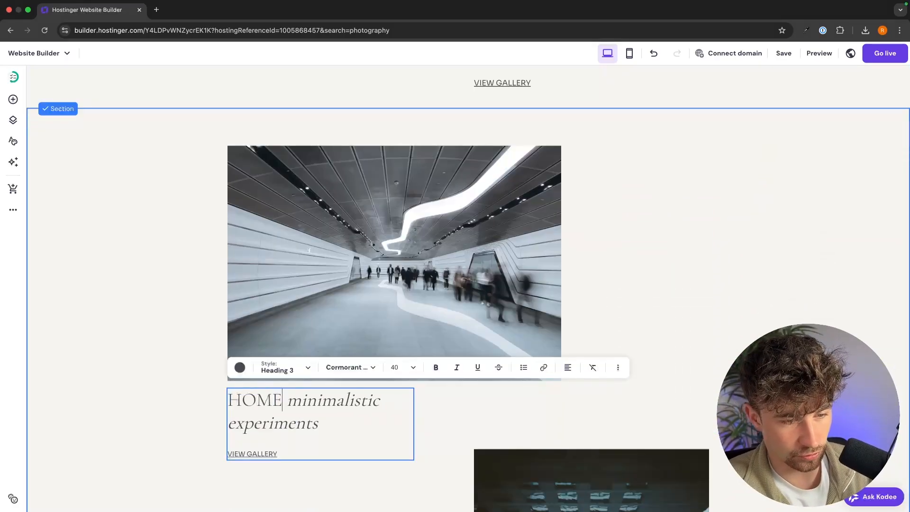
{"action": "key", "text": "Return"}
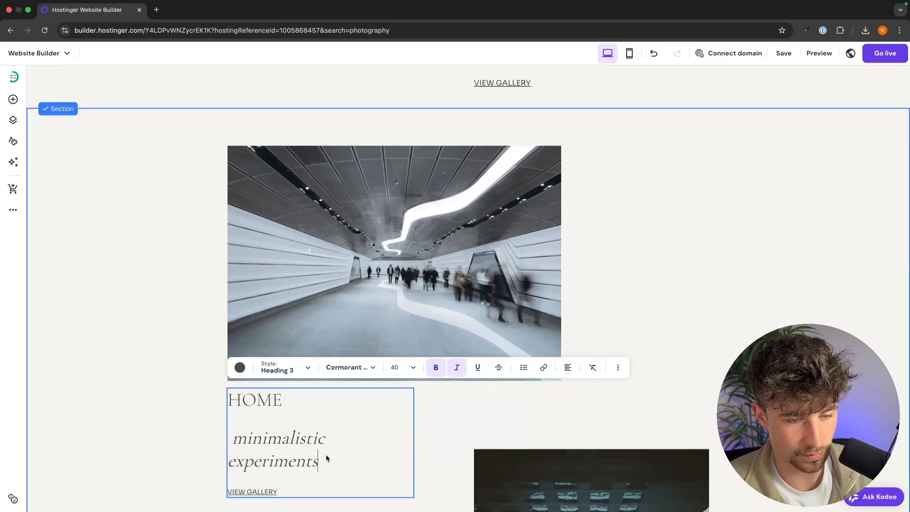
{"action": "triple_click", "coordinate": [246, 456]}
{"action": "key", "text": "BackSpace"}
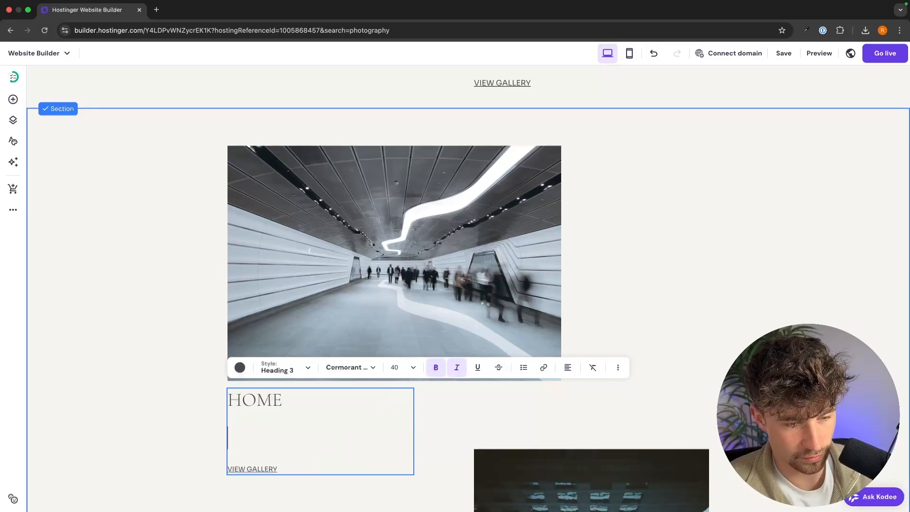
{"action": "type", "text": "London"}
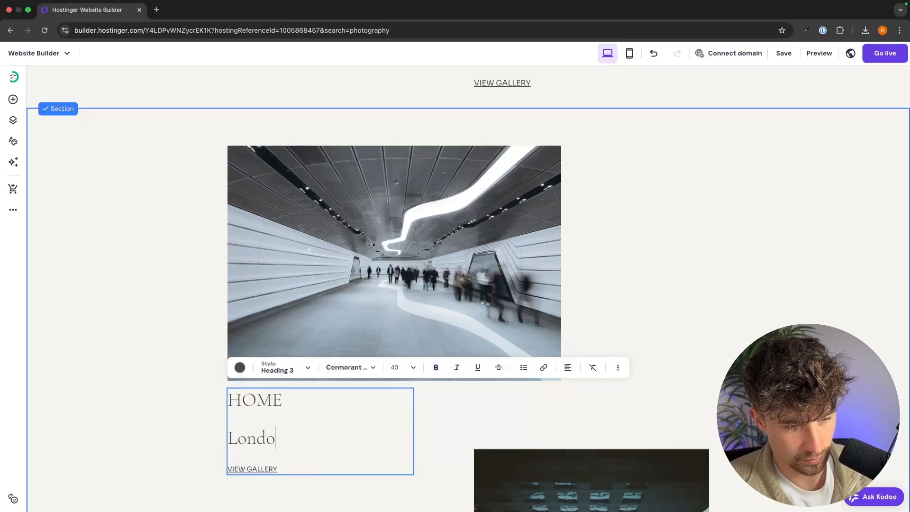
{"action": "key", "text": "Escape"}
Delete the Chicago photo and its SOMBRE SIDE of Chicago caption.
{"action": "scroll", "coordinate": [828, 298], "scroll_direction": "down", "scroll_amount": 2}
{"action": "scroll", "coordinate": [827, 297], "scroll_direction": "down", "scroll_amount": 5}
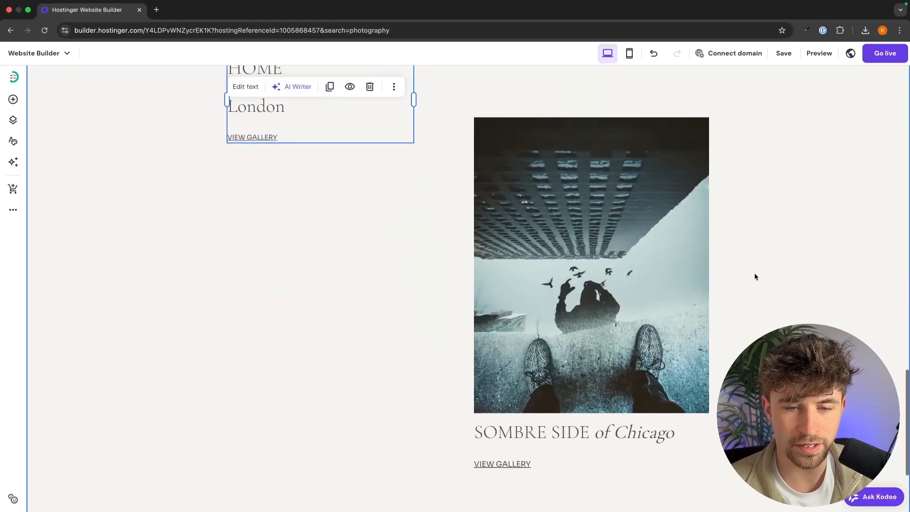
{"action": "left_click", "coordinate": [623, 246]}
{"action": "left_click", "coordinate": [421, 265]}
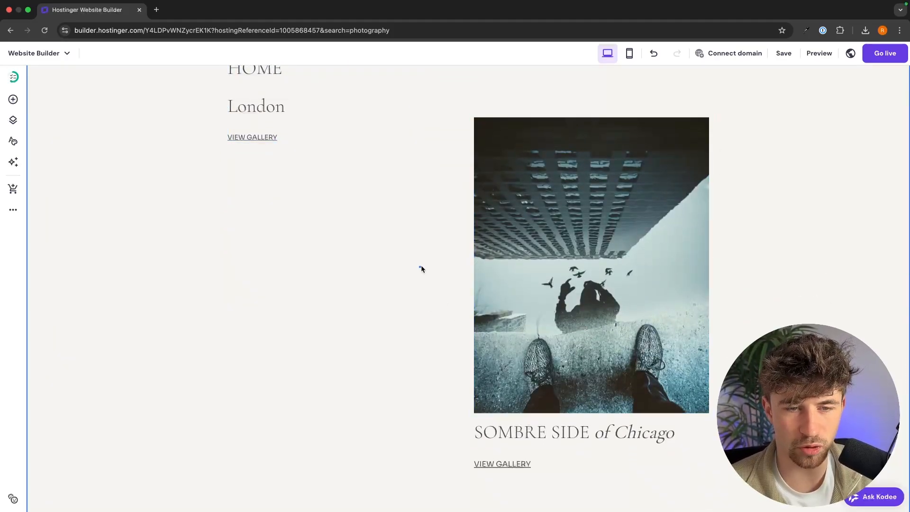
{"action": "left_click_drag", "start_coordinate": [681, 191], "coordinate": [675, 191]}
{"action": "left_click", "coordinate": [688, 96]}
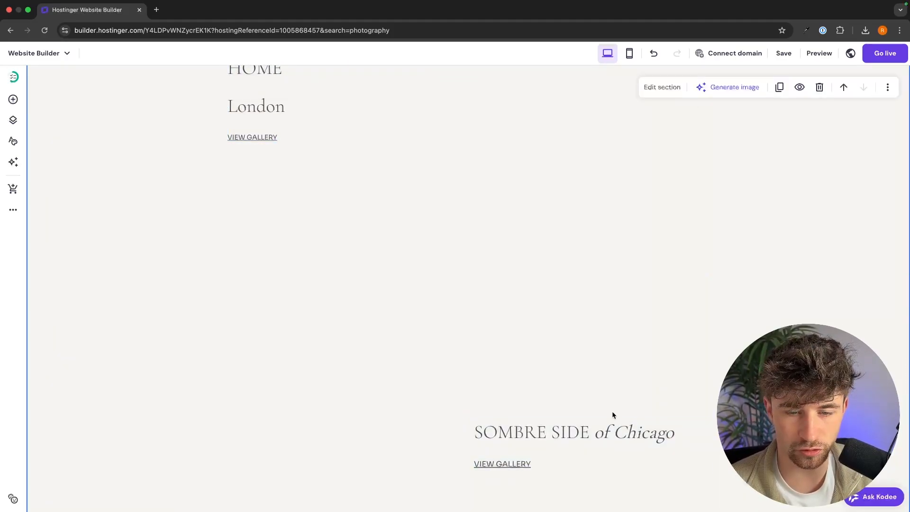
{"action": "left_click", "coordinate": [611, 422]}
{"action": "left_click", "coordinate": [615, 400]}
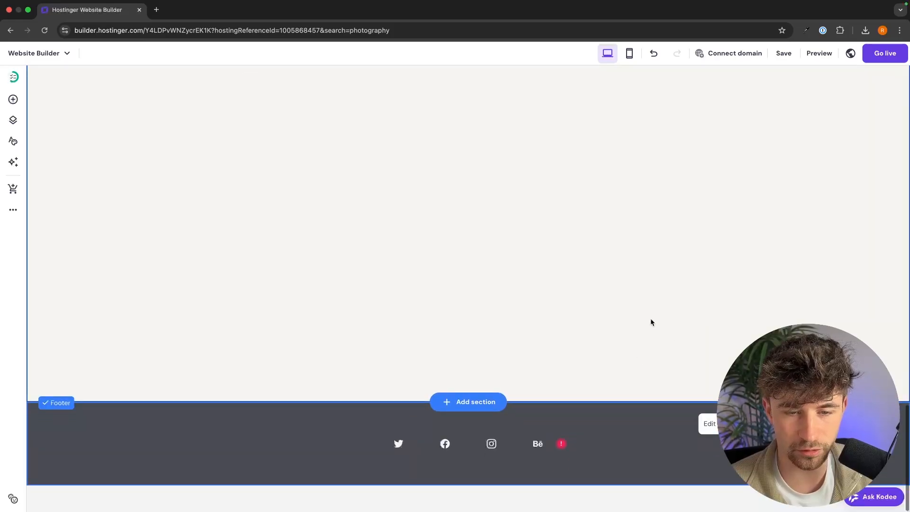
Shorten the emptied section by raising its bottom edge.
{"action": "left_click_drag", "start_coordinate": [728, 189], "coordinate": [704, 51]}
{"action": "scroll", "coordinate": [715, 351], "scroll_direction": "down", "scroll_amount": 1}
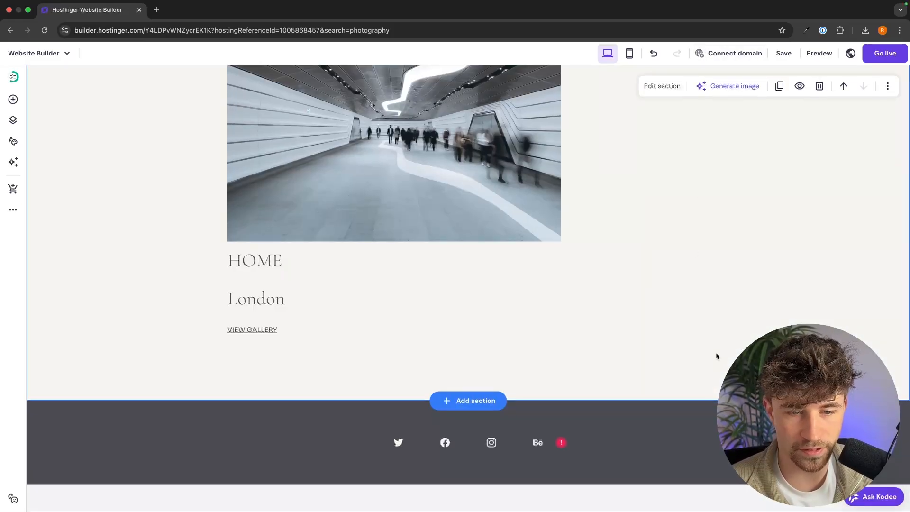
{"action": "scroll", "coordinate": [642, 334], "scroll_direction": "up", "scroll_amount": 1}
{"action": "scroll", "coordinate": [642, 334], "scroll_direction": "down", "scroll_amount": 1}
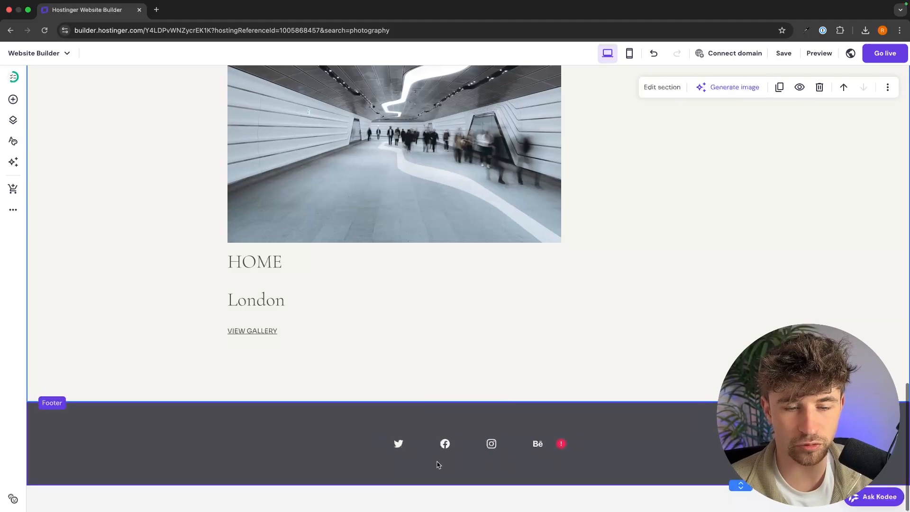
{"action": "left_click", "coordinate": [470, 446]}
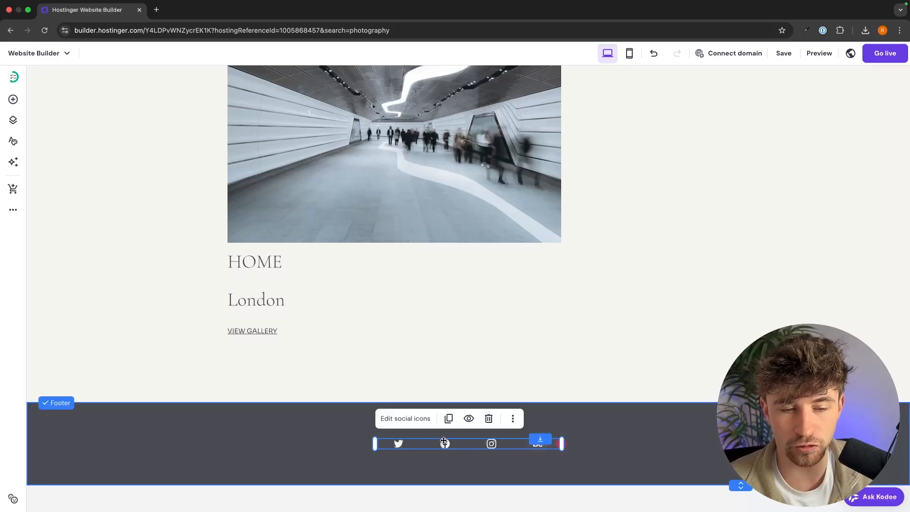
{"action": "left_click", "coordinate": [404, 420]}
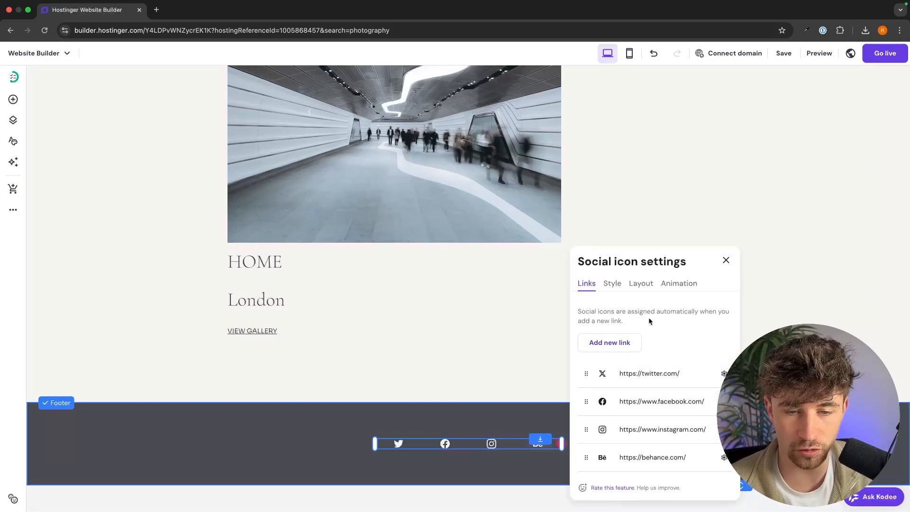
{"action": "left_click", "coordinate": [678, 371]}
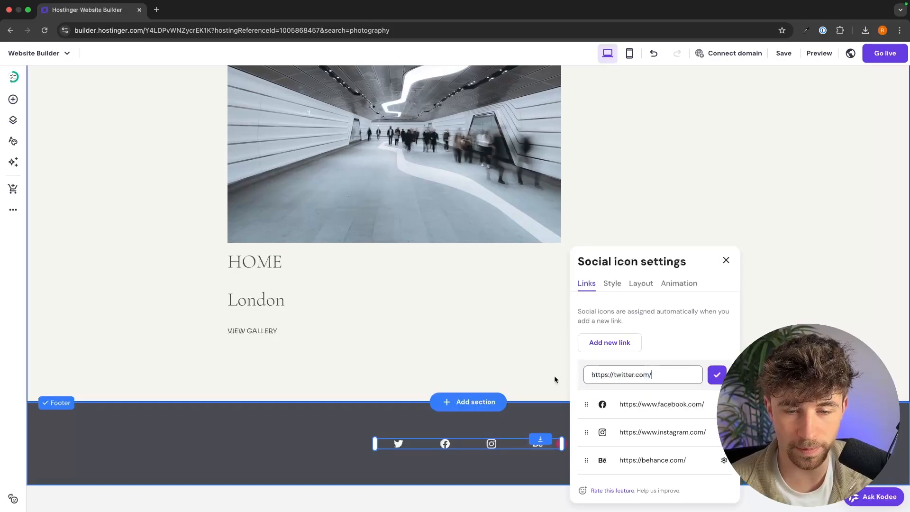
{"action": "left_click", "coordinate": [638, 402]}
{"action": "left_click", "coordinate": [689, 350]}
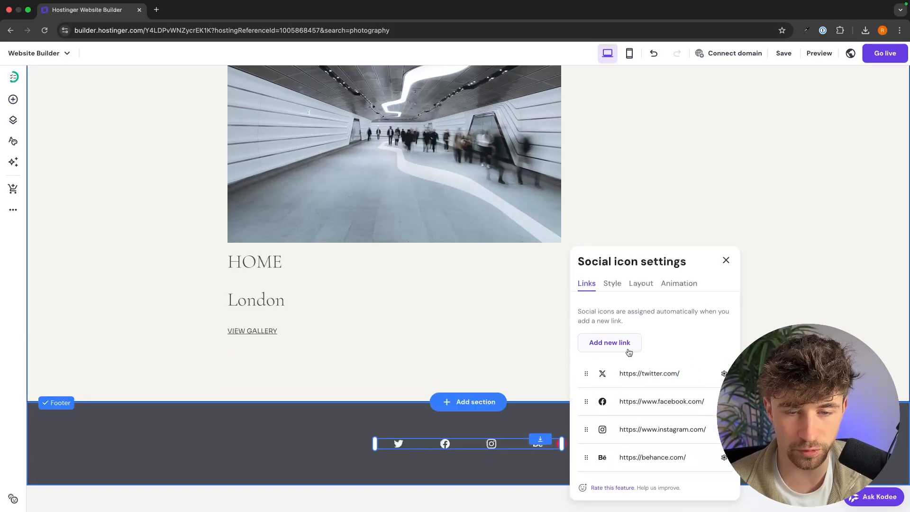
{"action": "left_click", "coordinate": [725, 260]}
{"action": "left_click", "coordinate": [730, 333]}
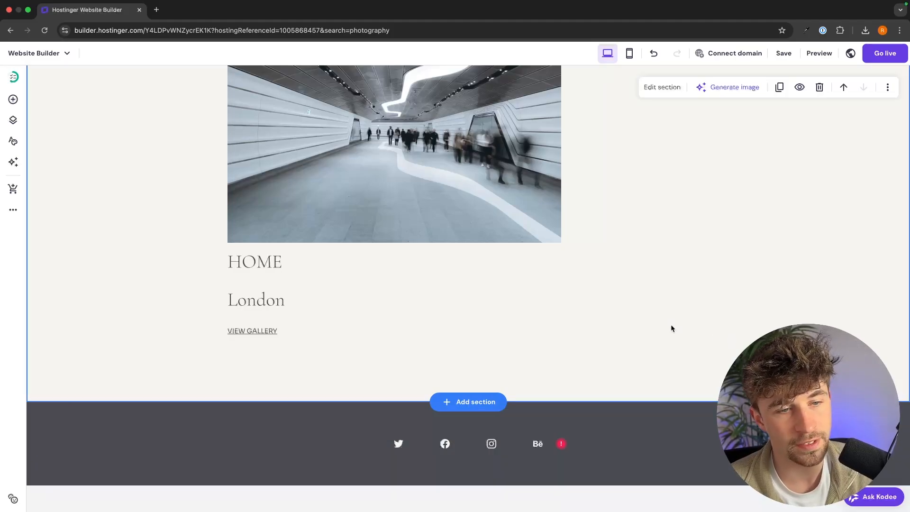
Replace the tunnel photo in the London block with an uploaded photo from the London folder.
{"action": "scroll", "coordinate": [670, 326], "scroll_direction": "up", "scroll_amount": 5}
{"action": "scroll", "coordinate": [670, 326], "scroll_direction": "up", "scroll_amount": 10}
{"action": "scroll", "coordinate": [670, 326], "scroll_direction": "down", "scroll_amount": 12}
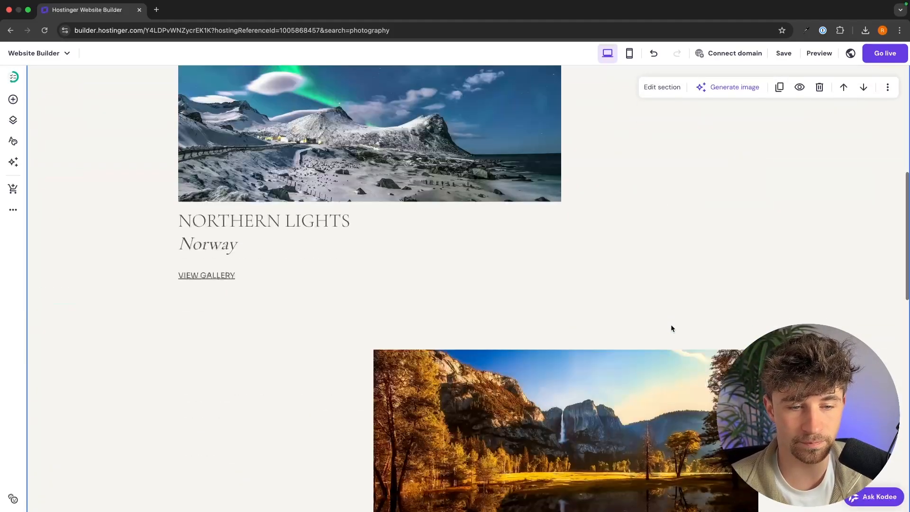
{"action": "scroll", "coordinate": [437, 370], "scroll_direction": "down", "scroll_amount": 5}
{"action": "left_click", "coordinate": [417, 175]}
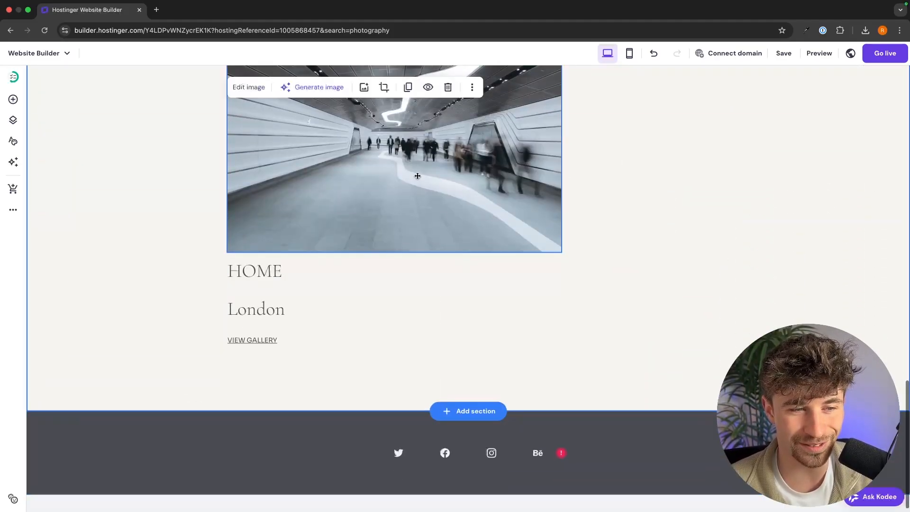
{"action": "scroll", "coordinate": [416, 173], "scroll_direction": "up", "scroll_amount": 2}
{"action": "left_click", "coordinate": [256, 88]}
{"action": "left_click", "coordinate": [654, 219]}
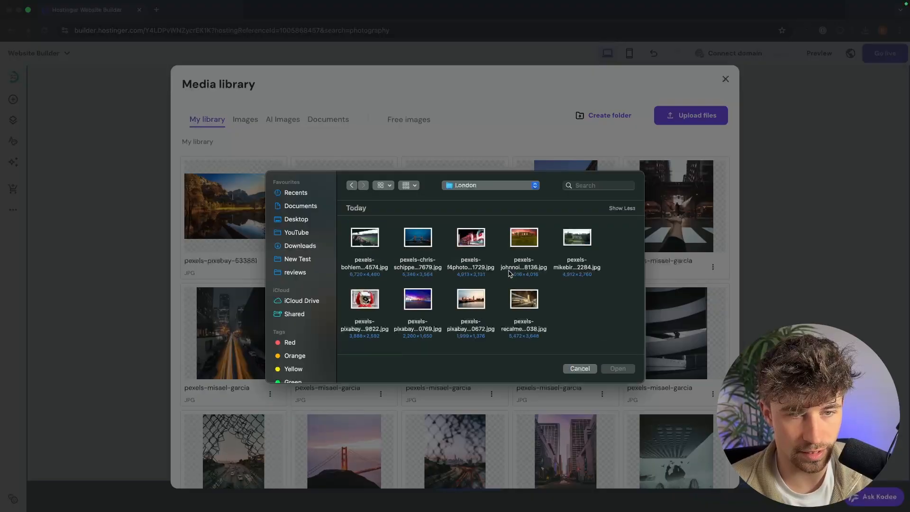
{"action": "double_click", "coordinate": [469, 299]}
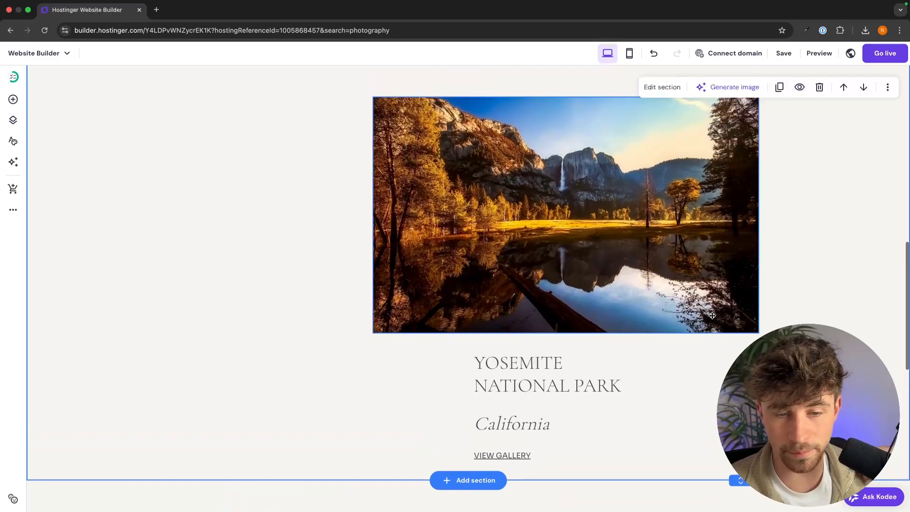
{"action": "scroll", "coordinate": [711, 315], "scroll_direction": "up", "scroll_amount": 10}
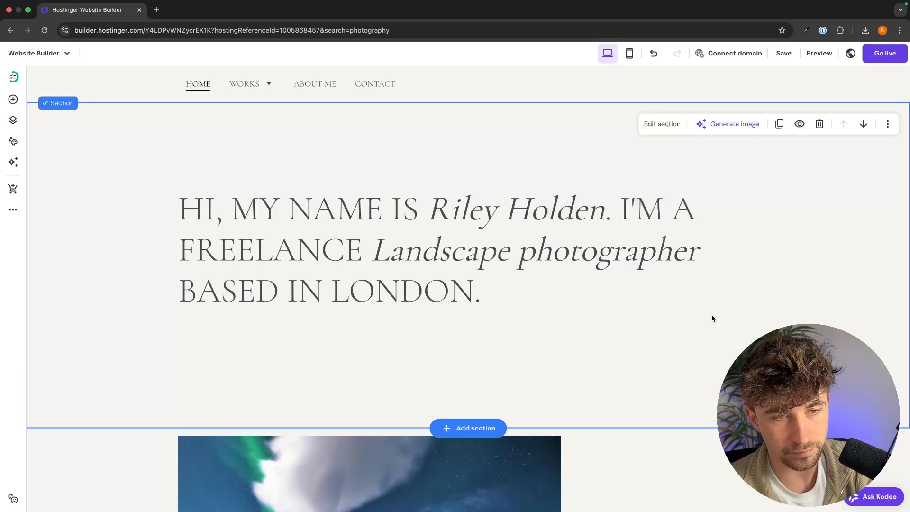
Show the Pages and navigation panel listing HOME, WORKS, ABOUT ME and CONTACT.
{"action": "scroll", "coordinate": [223, 213], "scroll_direction": "down", "scroll_amount": 10}
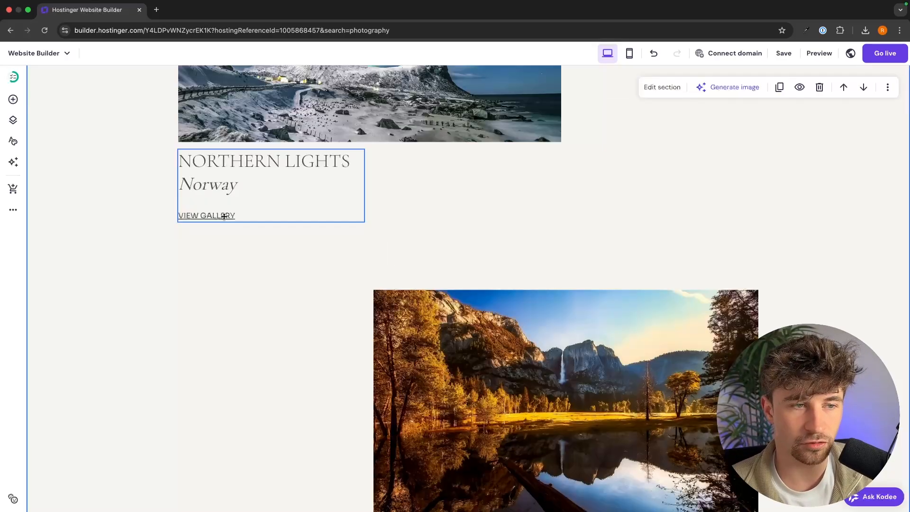
{"action": "left_click", "coordinate": [224, 217]}
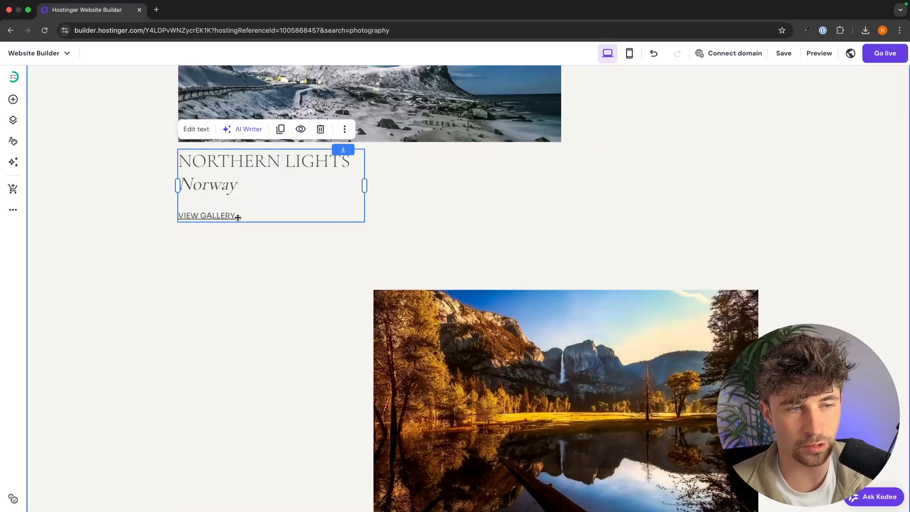
{"action": "scroll", "coordinate": [352, 282], "scroll_direction": "down", "scroll_amount": 6}
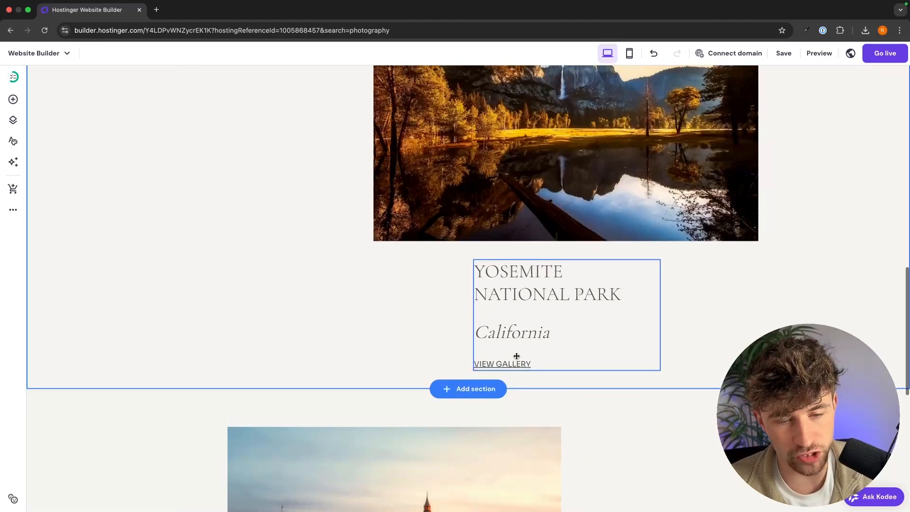
{"action": "scroll", "coordinate": [493, 312], "scroll_direction": "up", "scroll_amount": 6}
{"action": "scroll", "coordinate": [379, 275], "scroll_direction": "up", "scroll_amount": 3}
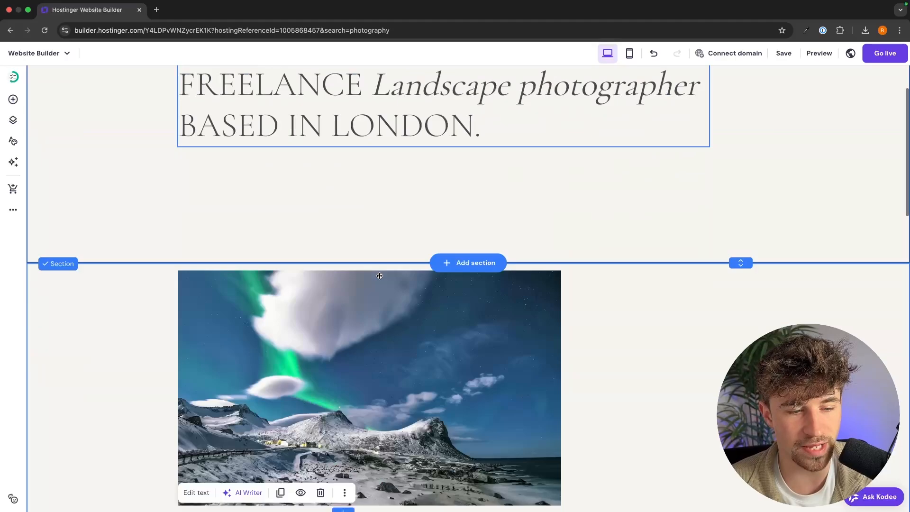
{"action": "scroll", "coordinate": [379, 275], "scroll_direction": "down", "scroll_amount": 4}
{"action": "left_click", "coordinate": [14, 119]}
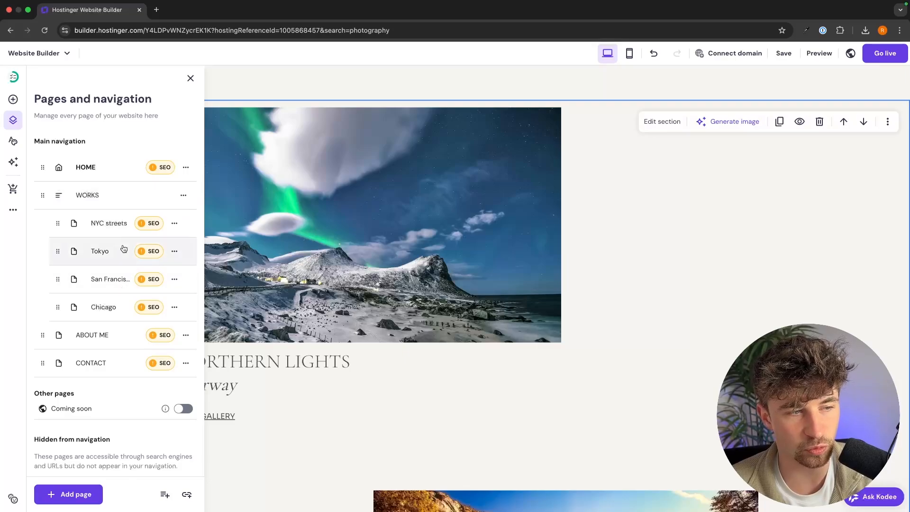
On the NYC streets subpage, retitle the heading 'Modern art in the sky: Northern Lights in Norway'.
{"action": "left_click", "coordinate": [123, 230]}
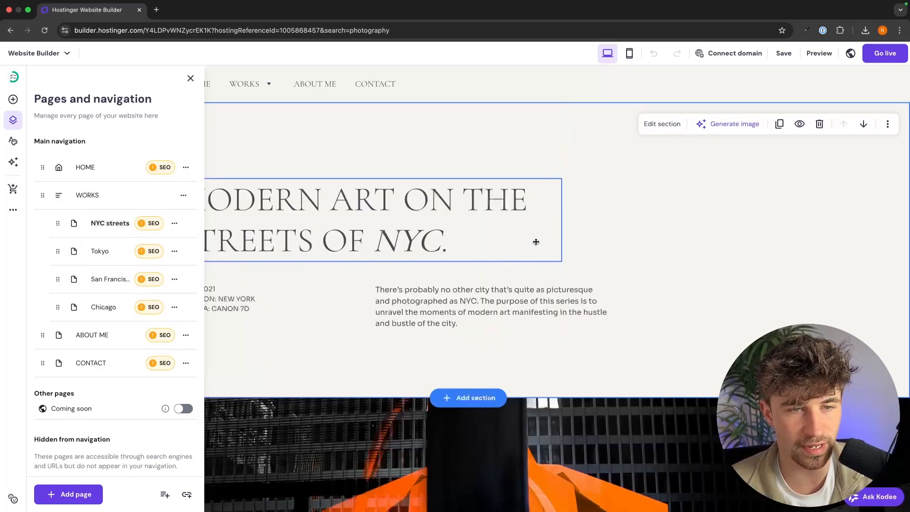
{"action": "left_click", "coordinate": [641, 199]}
{"action": "scroll", "coordinate": [658, 239], "scroll_direction": "down", "scroll_amount": 10}
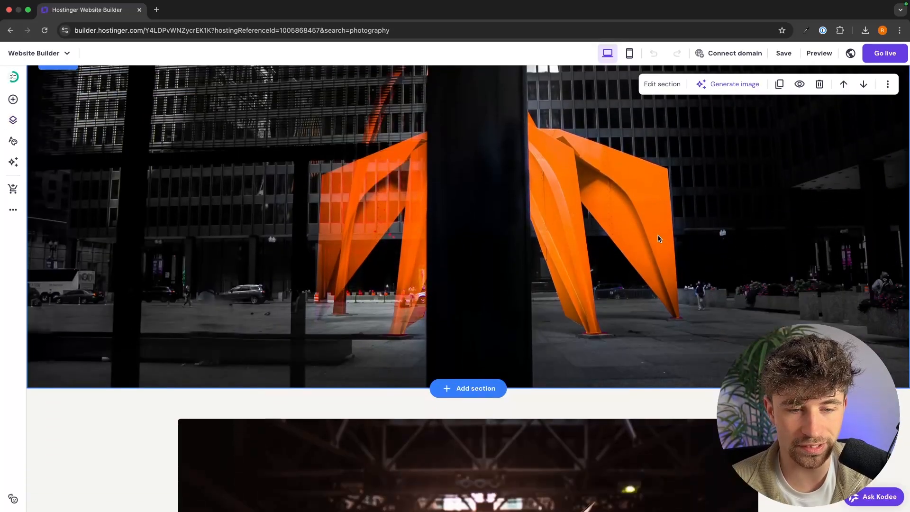
{"action": "scroll", "coordinate": [658, 238], "scroll_direction": "up", "scroll_amount": 10}
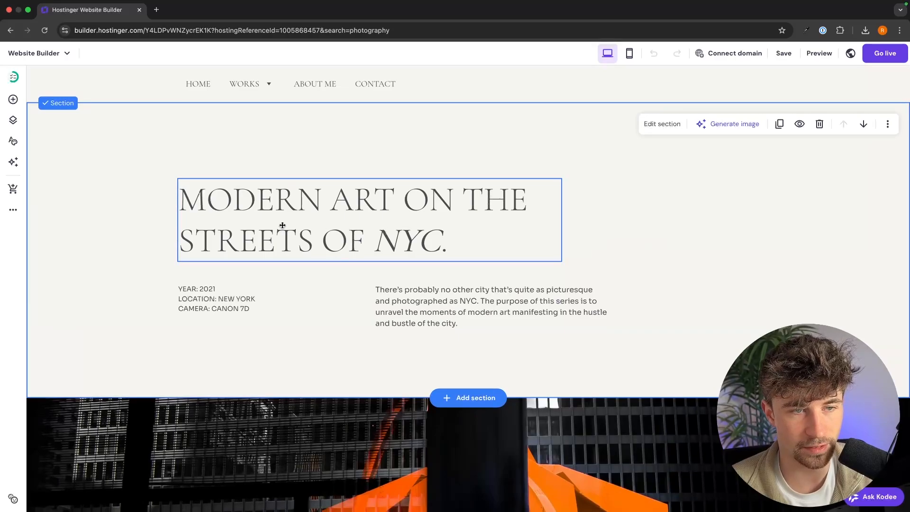
{"action": "left_click", "coordinate": [474, 227]}
{"action": "left_click", "coordinate": [441, 240]}
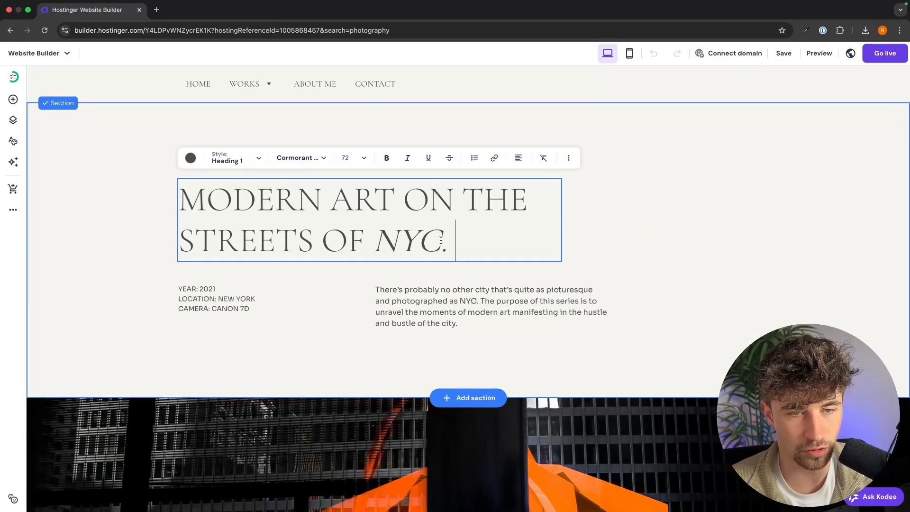
{"action": "left_click_drag", "start_coordinate": [441, 240], "coordinate": [190, 188]}
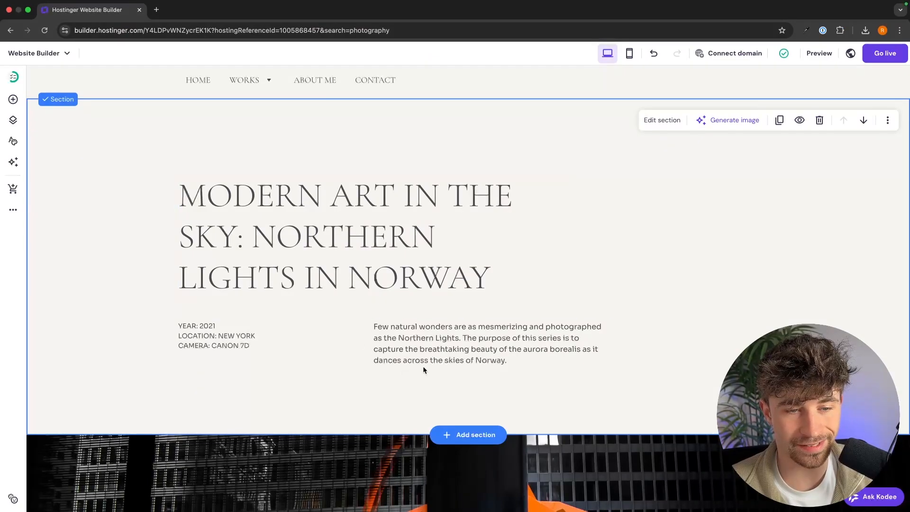
Change the project details to YEAR: 2024 and LOCATION: NORWAY.
{"action": "left_click", "coordinate": [224, 325]}
{"action": "left_click", "coordinate": [223, 325]}
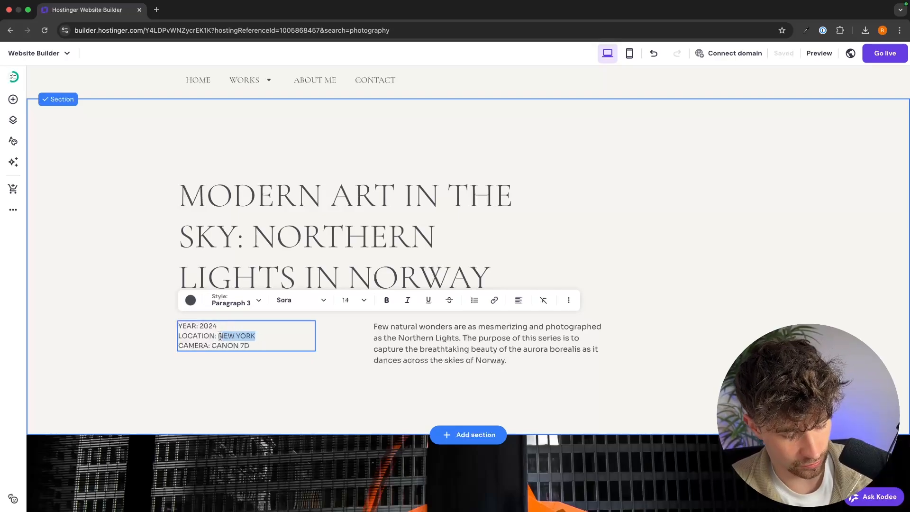
{"action": "scroll", "coordinate": [324, 360], "scroll_direction": "down", "scroll_amount": 8}
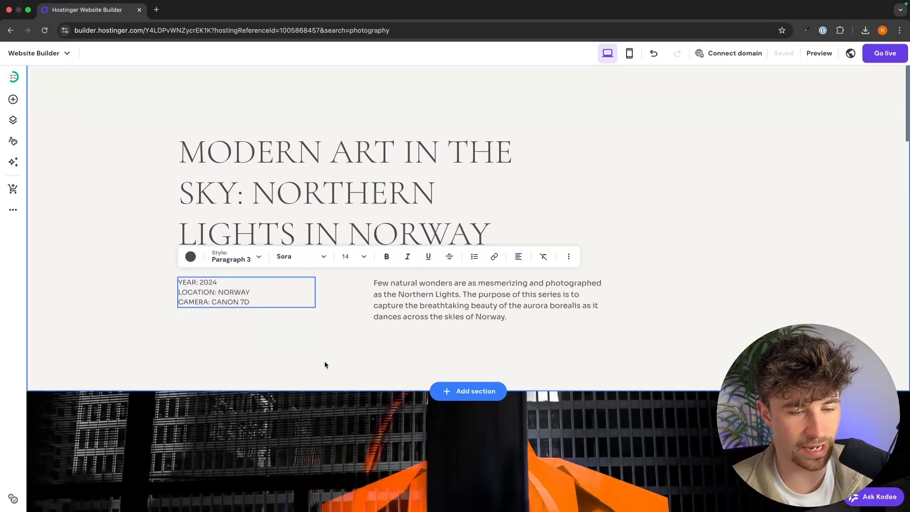
{"action": "scroll", "coordinate": [523, 169], "scroll_direction": "up", "scroll_amount": 2}
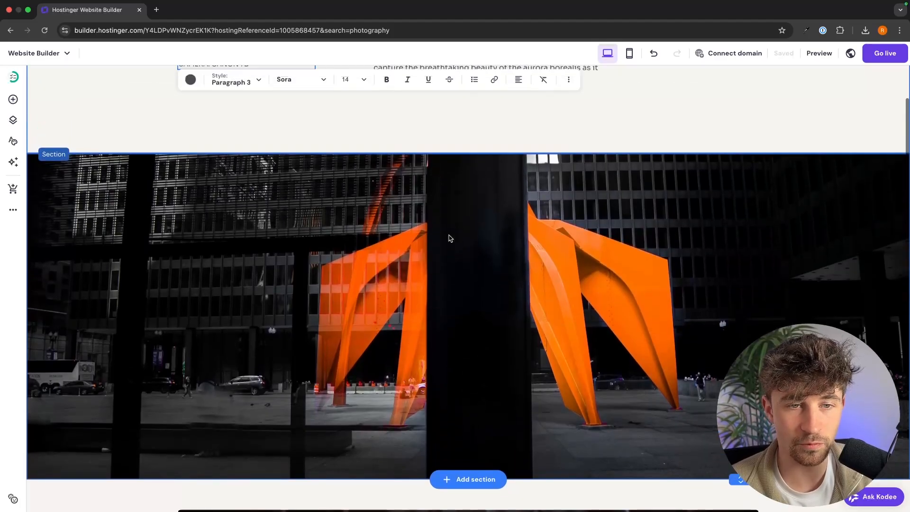
Set the sculpture section's background image to the aurora-over-snowy-mountains photo.
{"action": "left_click", "coordinate": [678, 179]}
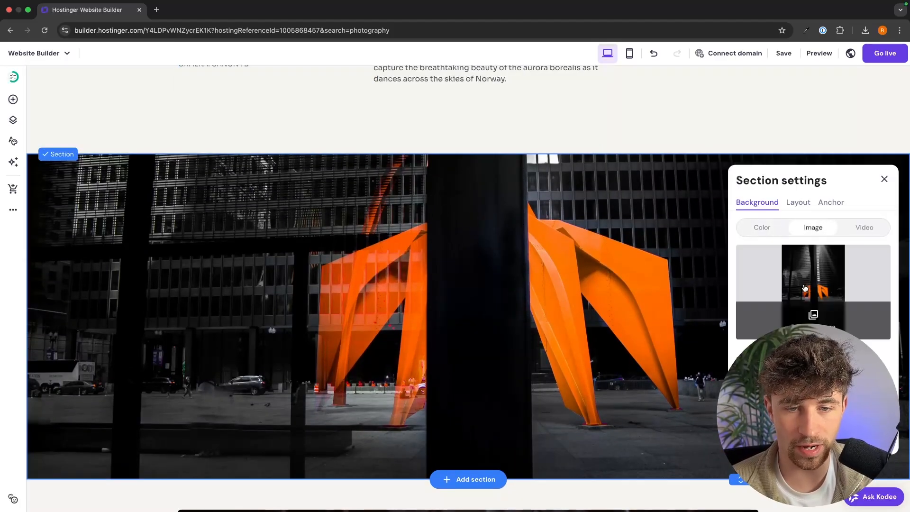
{"action": "left_click", "coordinate": [796, 286]}
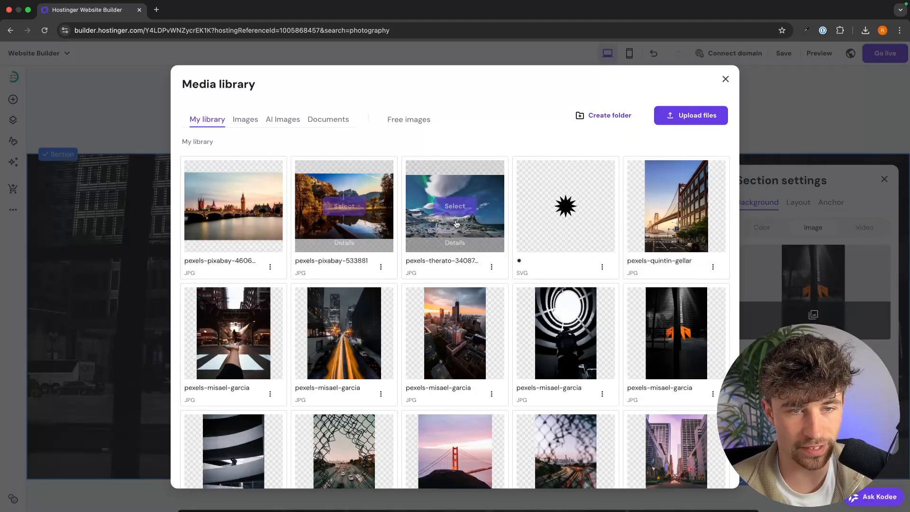
{"action": "left_click", "coordinate": [455, 205]}
{"action": "scroll", "coordinate": [485, 227], "scroll_direction": "down", "scroll_amount": 1}
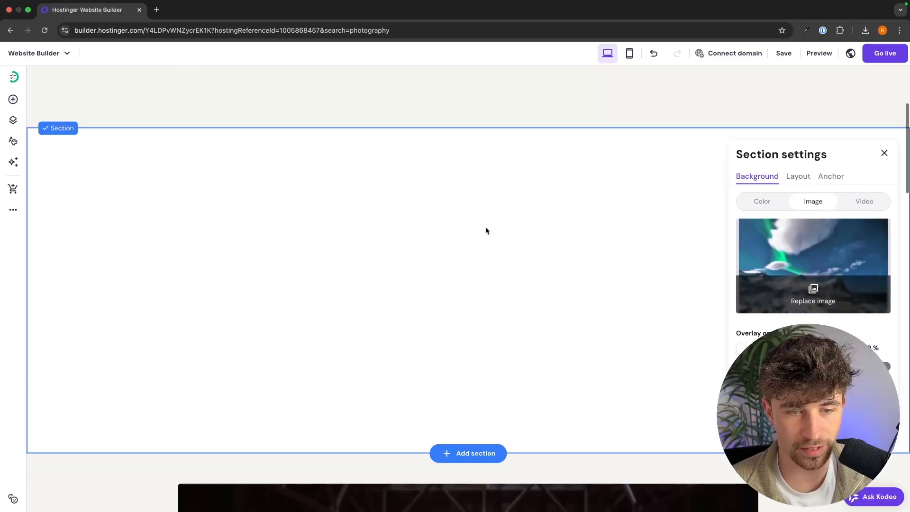
{"action": "scroll", "coordinate": [486, 229], "scroll_direction": "down", "scroll_amount": 8}
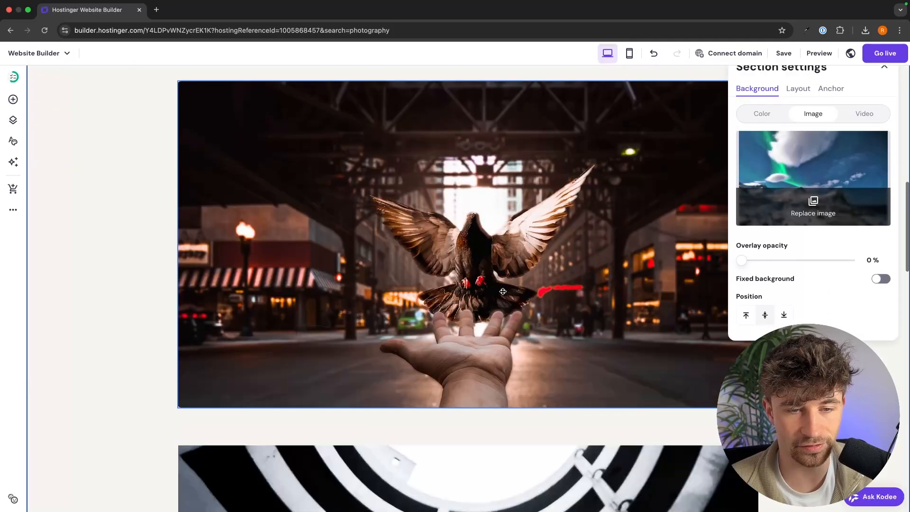
{"action": "left_click", "coordinate": [496, 250]}
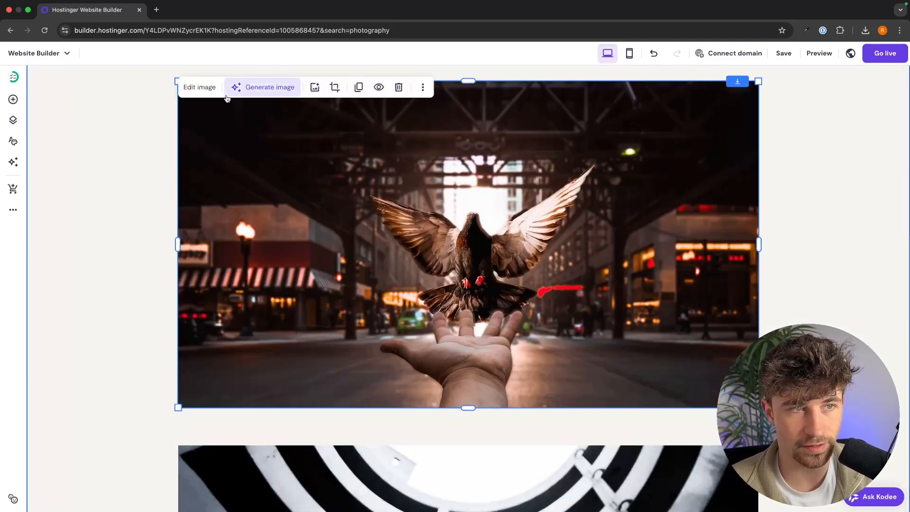
Replace the pigeon photo with an image uploaded from the Downloads folder.
{"action": "left_click", "coordinate": [199, 87]}
{"action": "left_click", "coordinate": [780, 211]}
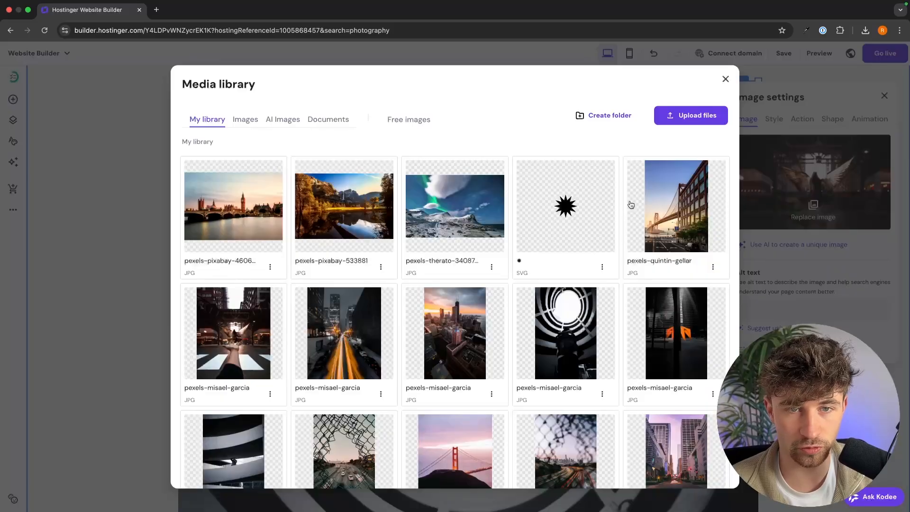
{"action": "left_click", "coordinate": [709, 124]}
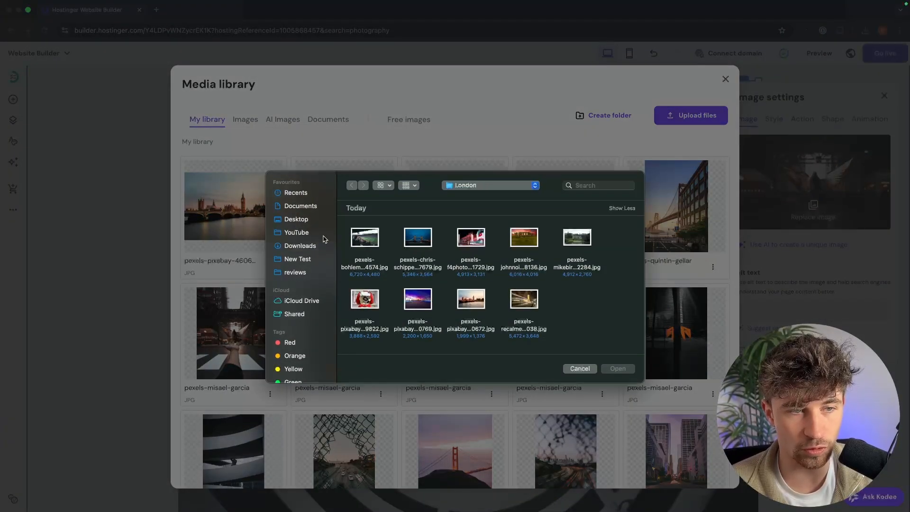
{"action": "left_click", "coordinate": [311, 244]}
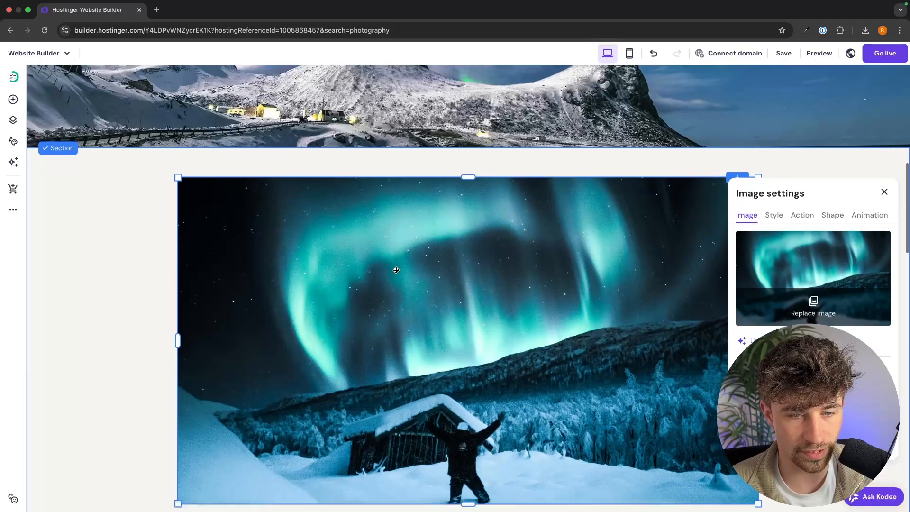
{"action": "scroll", "coordinate": [441, 234], "scroll_direction": "down", "scroll_amount": 8}
Replace the spiral staircase photo, uploading six Northern Lights images.
{"action": "left_click", "coordinate": [441, 234]}
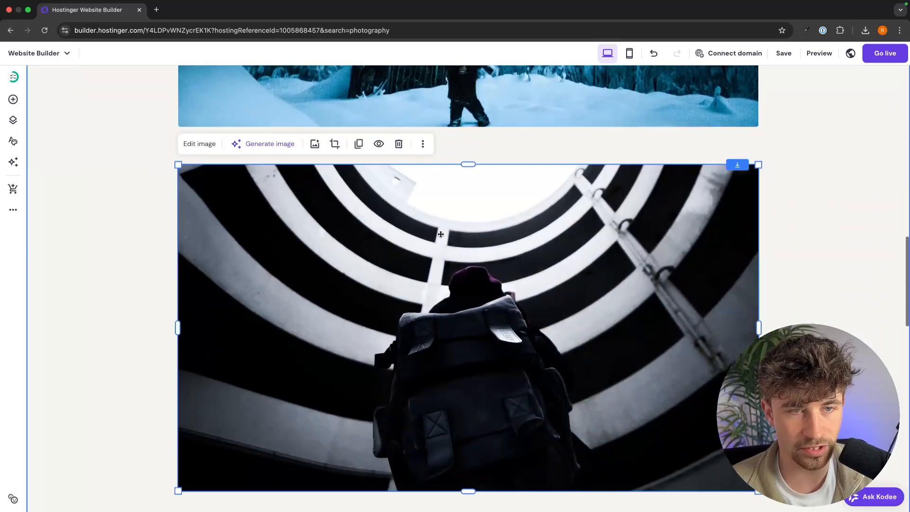
{"action": "left_click", "coordinate": [207, 143]}
{"action": "left_click", "coordinate": [828, 292]}
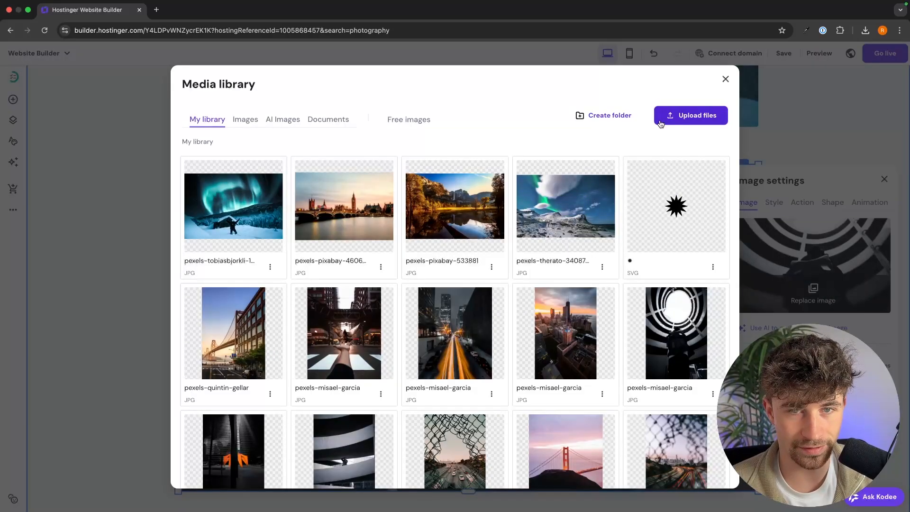
{"action": "left_click", "coordinate": [690, 115]}
{"action": "left_click_drag", "start_coordinate": [587, 313], "coordinate": [425, 270]}
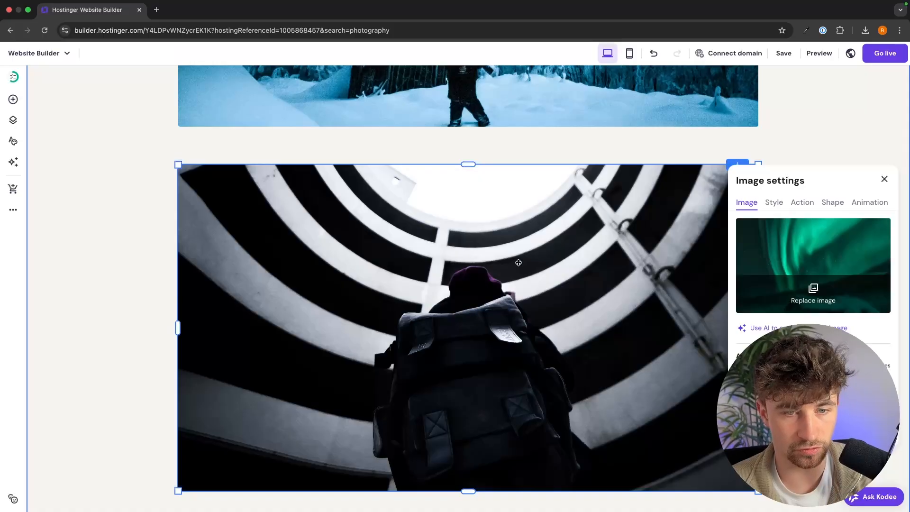
{"action": "scroll", "coordinate": [435, 342], "scroll_direction": "down", "scroll_amount": 5}
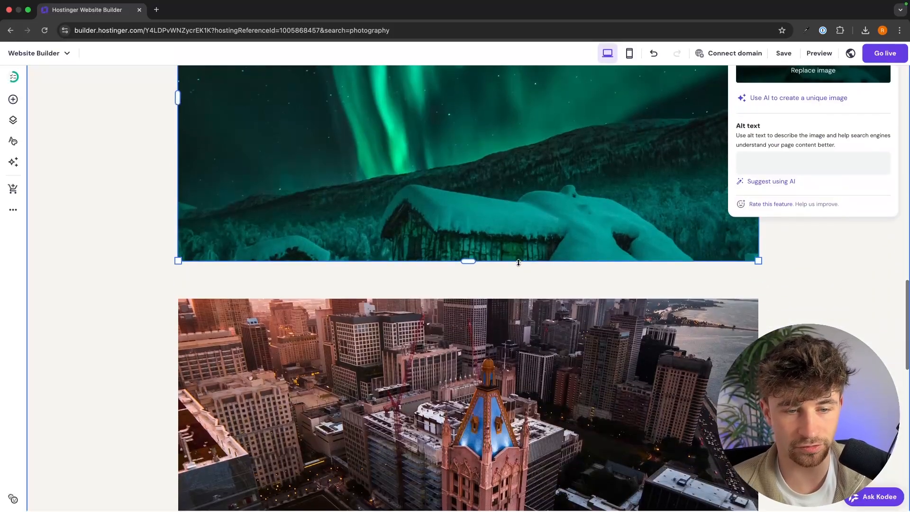
{"action": "scroll", "coordinate": [462, 229], "scroll_direction": "down", "scroll_amount": 7}
Replace the aerial city photo with the pexels-therato-1933317 aurora image.
{"action": "left_click", "coordinate": [441, 184]}
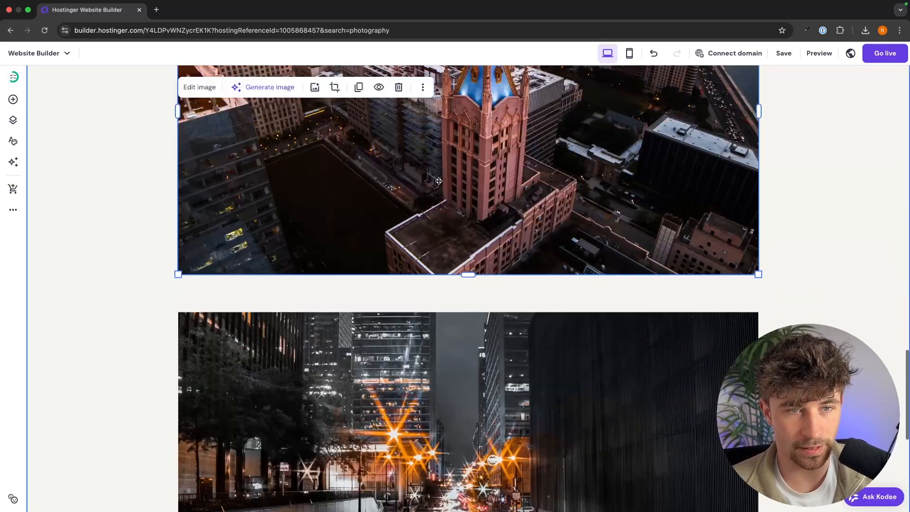
{"action": "left_click", "coordinate": [199, 87]}
{"action": "left_click", "coordinate": [810, 178]}
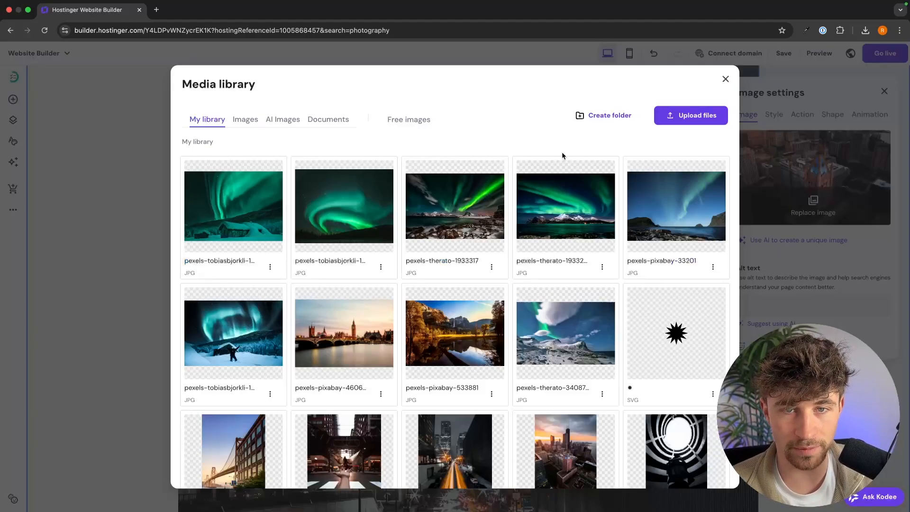
{"action": "left_click", "coordinate": [454, 205]}
Delete the orange street-lights photo from the gallery.
{"action": "scroll", "coordinate": [516, 305], "scroll_direction": "down", "scroll_amount": 4}
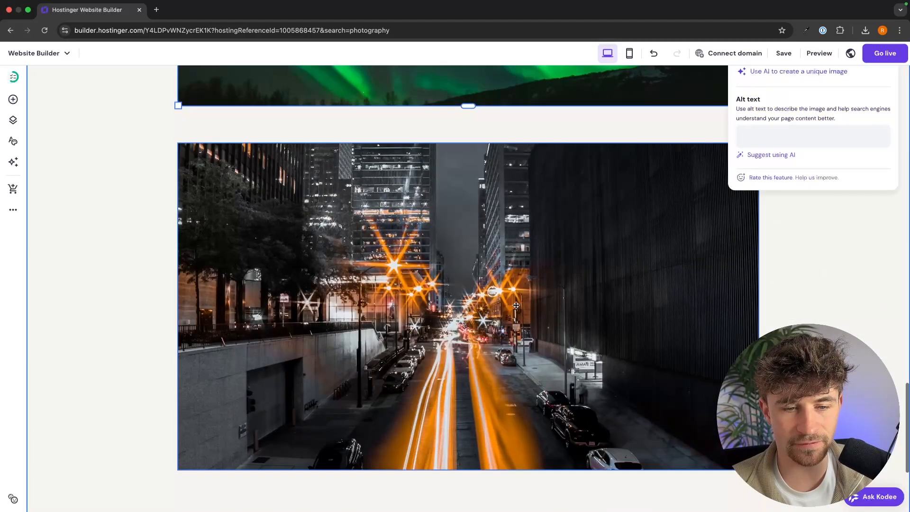
{"action": "scroll", "coordinate": [516, 305], "scroll_direction": "down", "scroll_amount": 4}
{"action": "scroll", "coordinate": [515, 309], "scroll_direction": "up", "scroll_amount": 1}
{"action": "scroll", "coordinate": [479, 248], "scroll_direction": "up", "scroll_amount": 6}
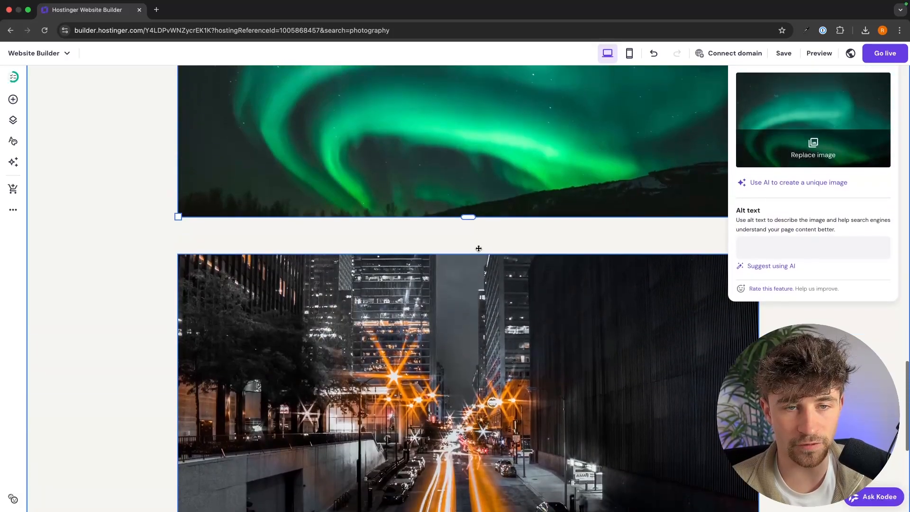
{"action": "scroll", "coordinate": [479, 249], "scroll_direction": "down", "scroll_amount": 2}
{"action": "left_click", "coordinate": [597, 306]}
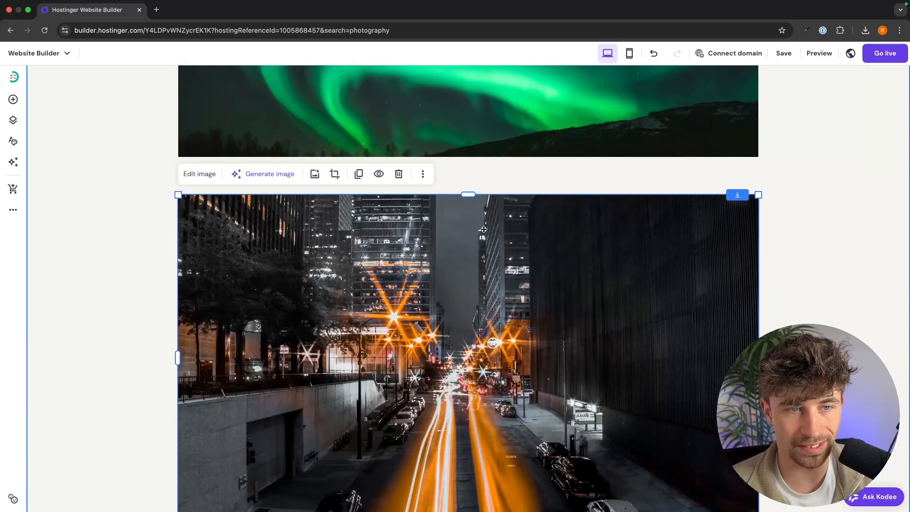
{"action": "left_click", "coordinate": [398, 174]}
Drag the gallery section's bottom edge down to make the section taller.
{"action": "scroll", "coordinate": [540, 260], "scroll_direction": "down", "scroll_amount": 3}
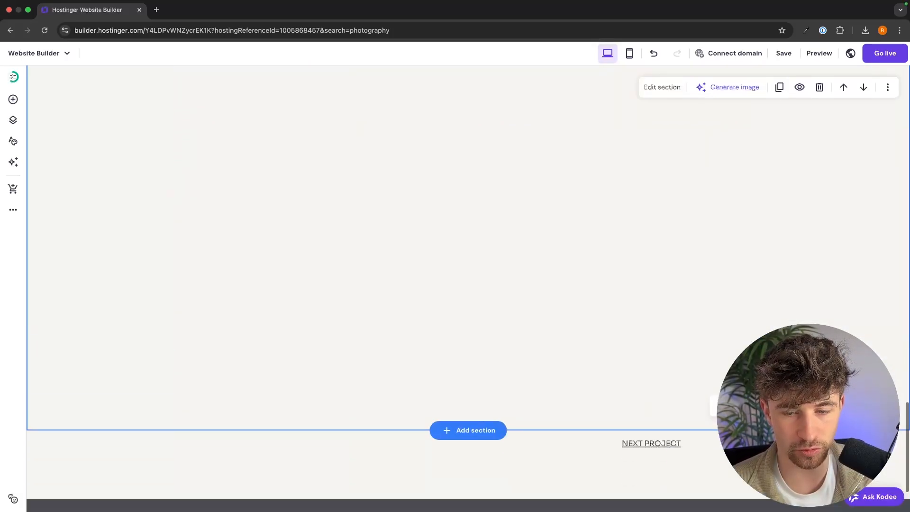
{"action": "left_click_drag", "start_coordinate": [740, 429], "coordinate": [707, 139]}
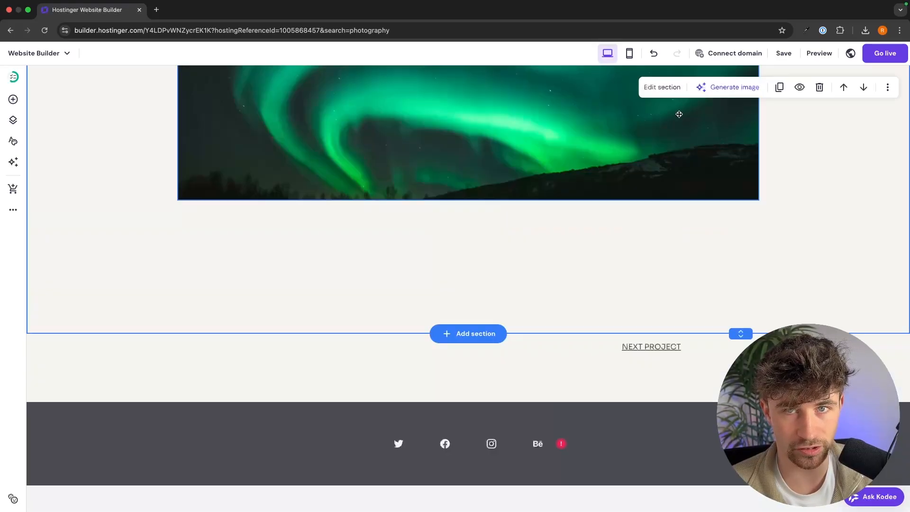
{"action": "left_click", "coordinate": [654, 55]}
{"action": "scroll", "coordinate": [695, 315], "scroll_direction": "down", "scroll_amount": 6}
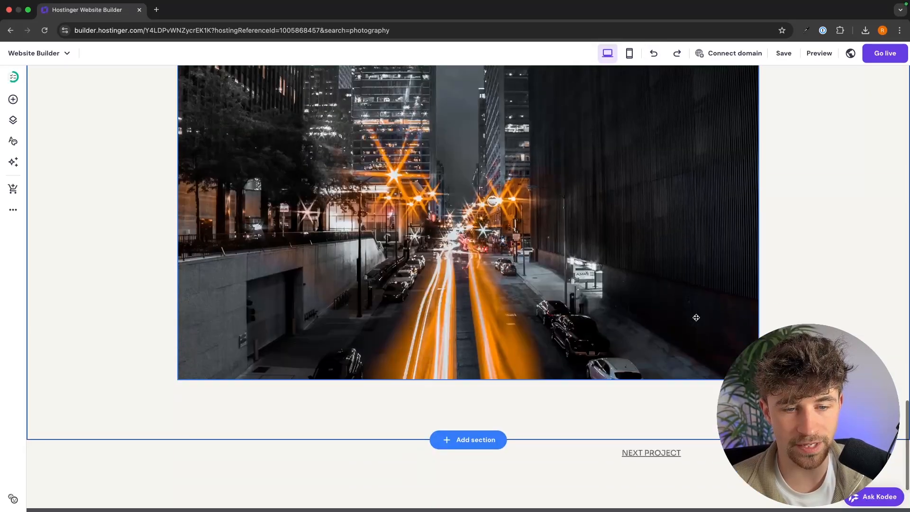
{"action": "left_click_drag", "start_coordinate": [739, 332], "coordinate": [741, 496]}
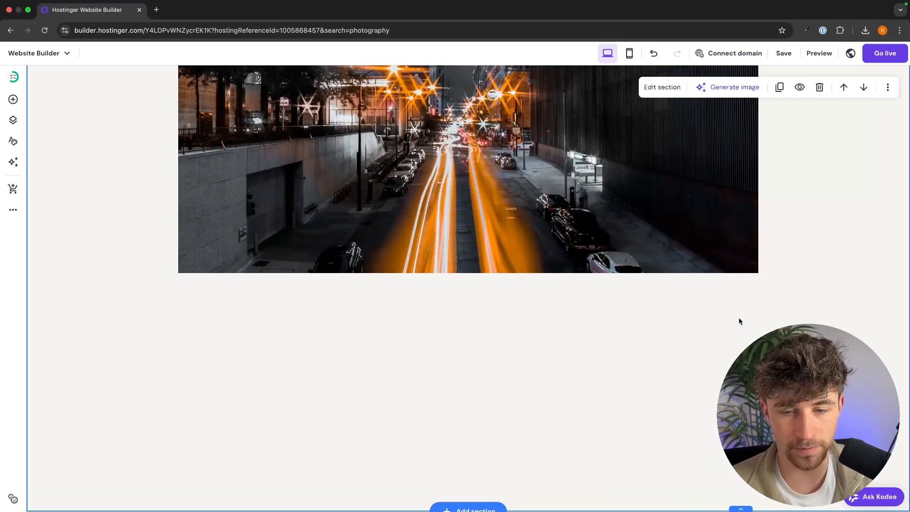
{"action": "scroll", "coordinate": [741, 322], "scroll_direction": "down", "scroll_amount": 4}
{"action": "left_click_drag", "start_coordinate": [741, 333], "coordinate": [741, 457]}
{"action": "scroll", "coordinate": [715, 230], "scroll_direction": "up", "scroll_amount": 5}
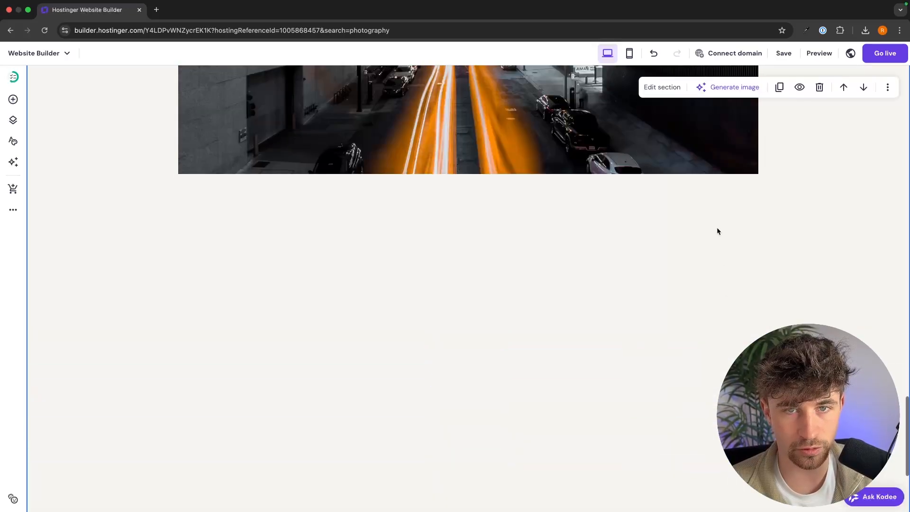
Duplicate the street-lights photo, place the copy below it, and open the original's settings.
{"action": "left_click", "coordinate": [632, 216]}
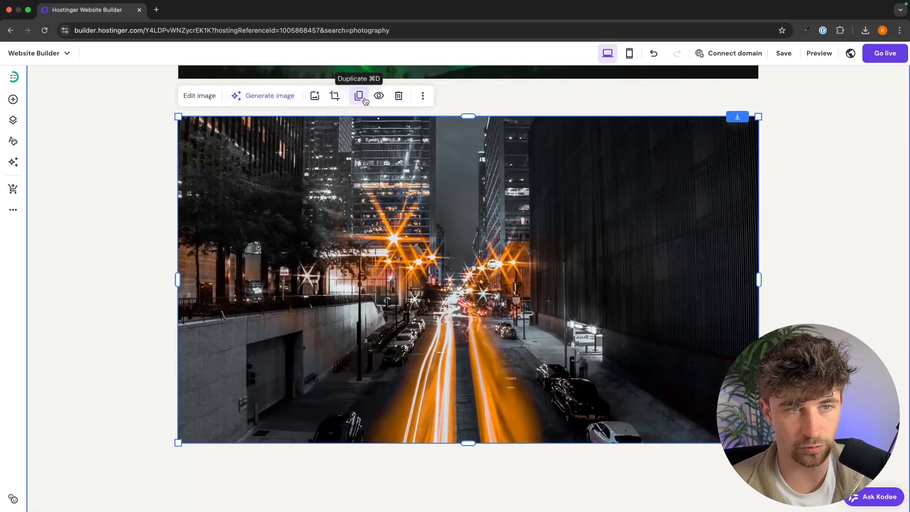
{"action": "left_click", "coordinate": [359, 97]}
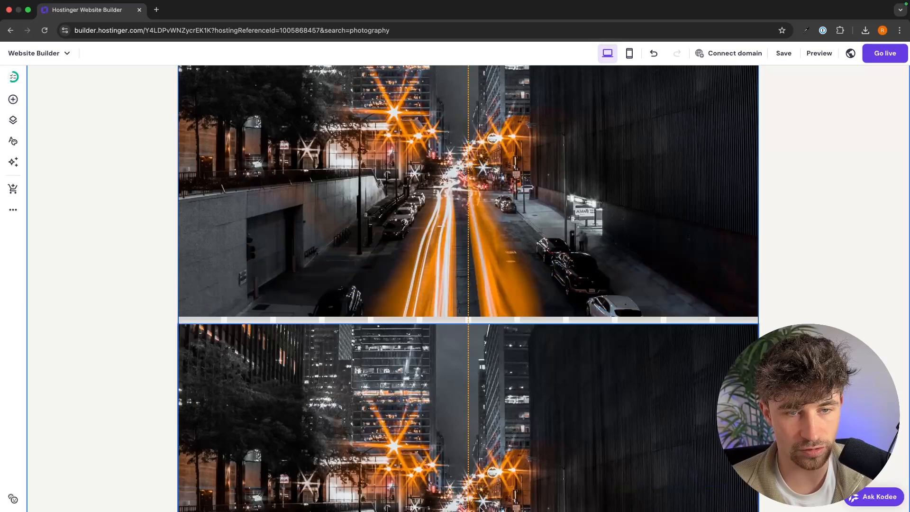
{"action": "left_click_drag", "start_coordinate": [481, 510], "coordinate": [481, 508]}
{"action": "scroll", "coordinate": [481, 426], "scroll_direction": "down", "scroll_amount": 4}
{"action": "left_click_drag", "start_coordinate": [474, 332], "coordinate": [474, 355]}
{"action": "scroll", "coordinate": [207, 266], "scroll_direction": "up", "scroll_amount": 3}
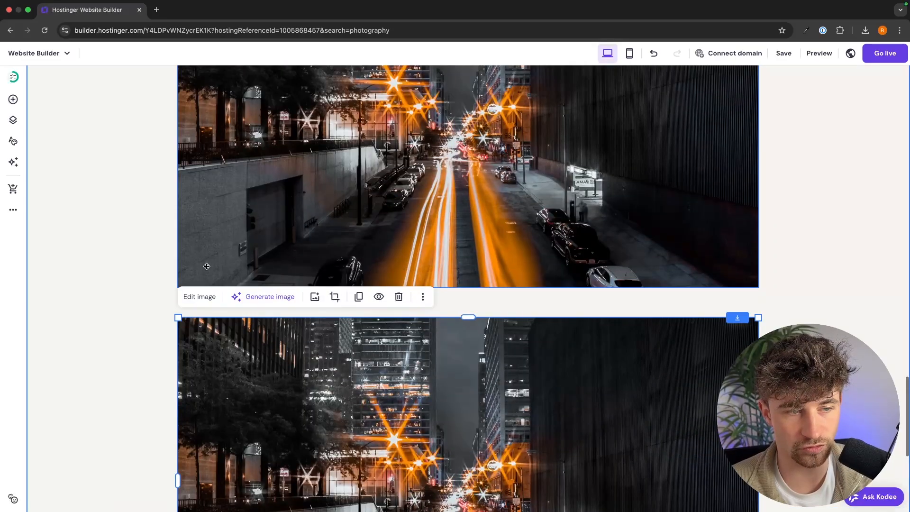
{"action": "left_click", "coordinate": [206, 277]}
{"action": "scroll", "coordinate": [202, 128], "scroll_direction": "up", "scroll_amount": 3}
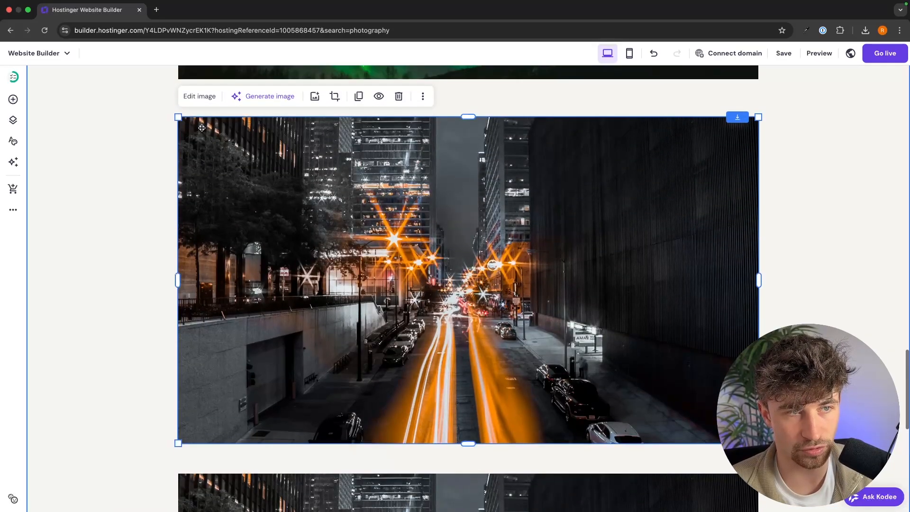
{"action": "left_click", "coordinate": [206, 96]}
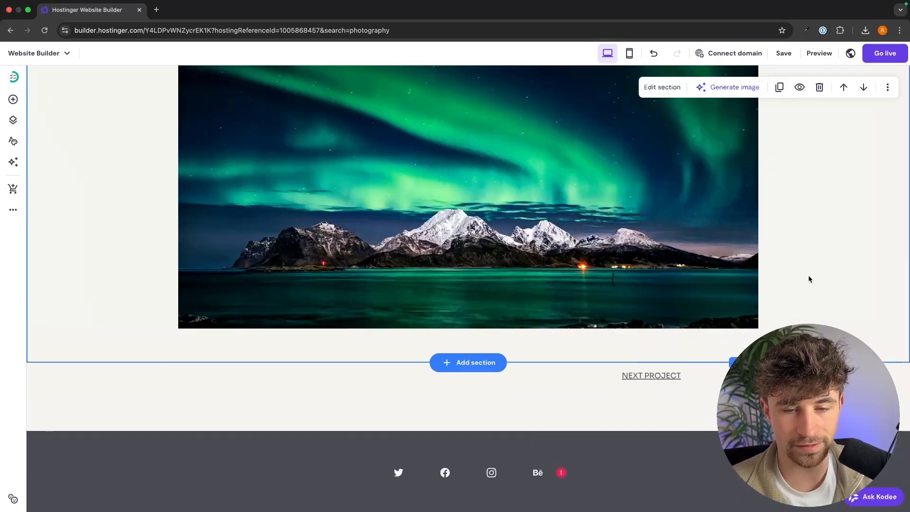
Scroll through the Northern Lights project page, then open the site's pages list.
{"action": "scroll", "coordinate": [808, 277], "scroll_direction": "up", "scroll_amount": 1}
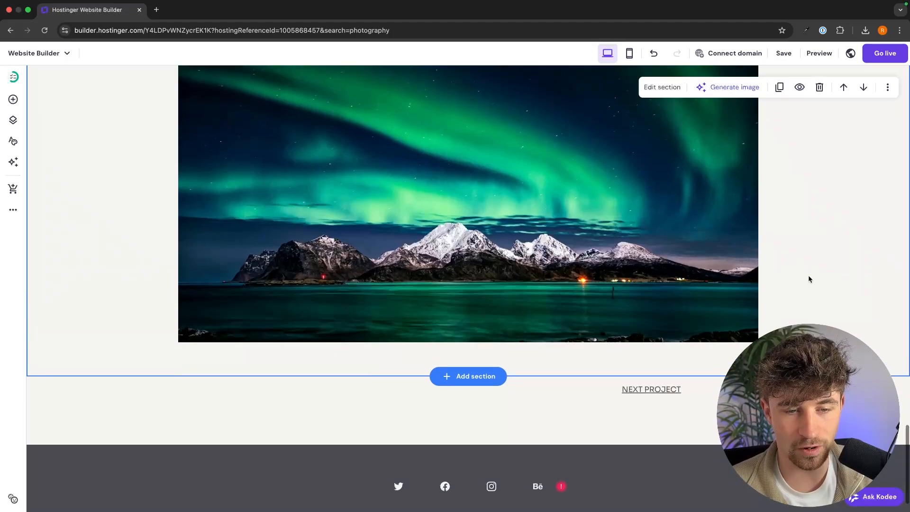
{"action": "scroll", "coordinate": [809, 279], "scroll_direction": "up", "scroll_amount": 20}
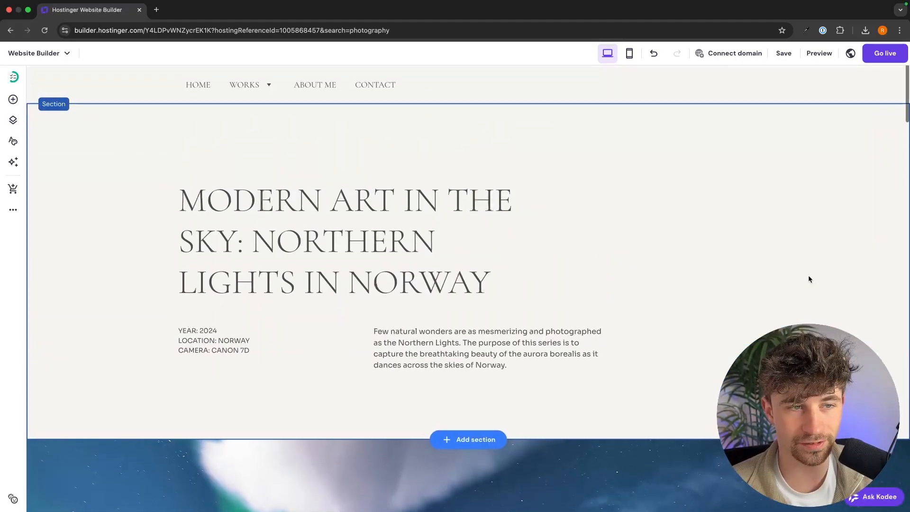
{"action": "scroll", "coordinate": [808, 279], "scroll_direction": "down", "scroll_amount": 2}
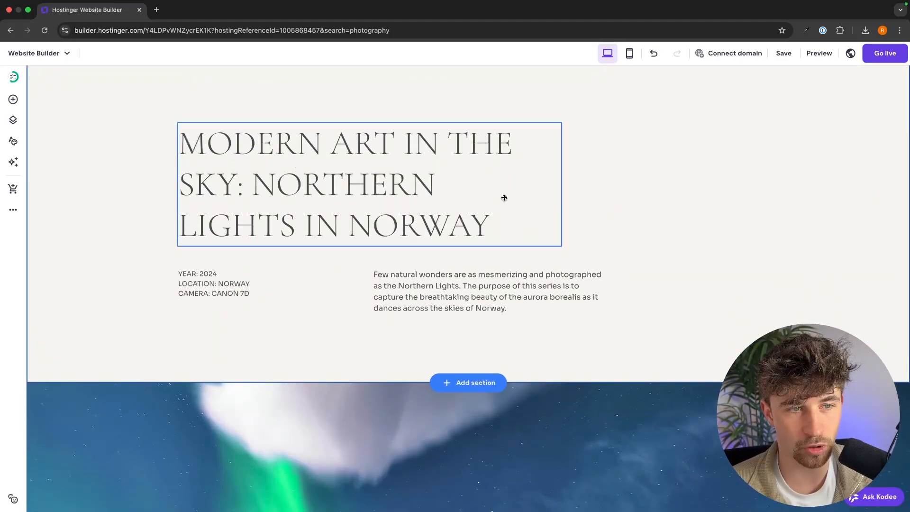
{"action": "scroll", "coordinate": [661, 200], "scroll_direction": "down", "scroll_amount": 12}
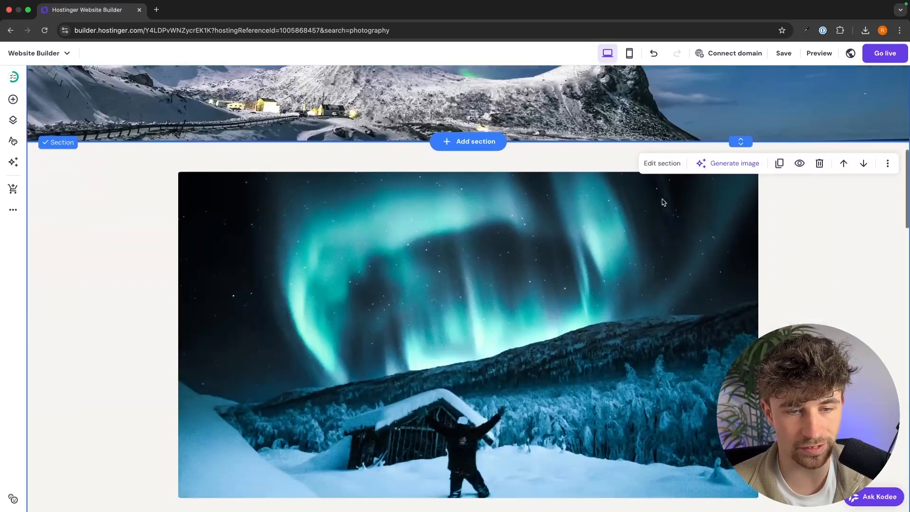
{"action": "scroll", "coordinate": [662, 202], "scroll_direction": "down", "scroll_amount": 20}
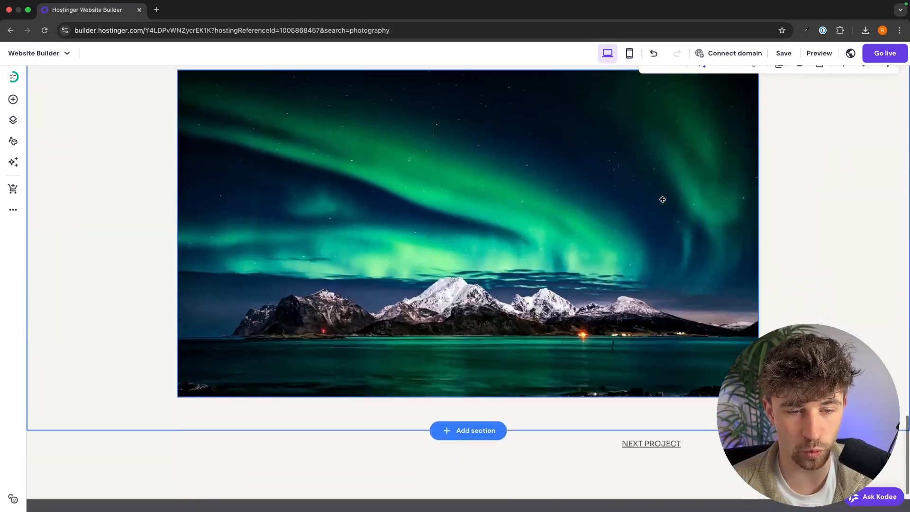
{"action": "scroll", "coordinate": [662, 199], "scroll_direction": "down", "scroll_amount": 2}
{"action": "scroll", "coordinate": [663, 200], "scroll_direction": "up", "scroll_amount": 20}
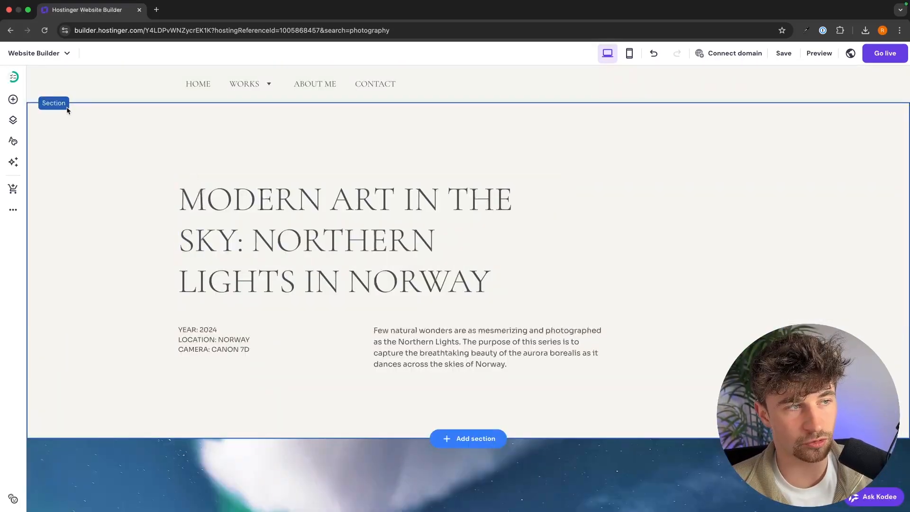
{"action": "left_click", "coordinate": [13, 121]}
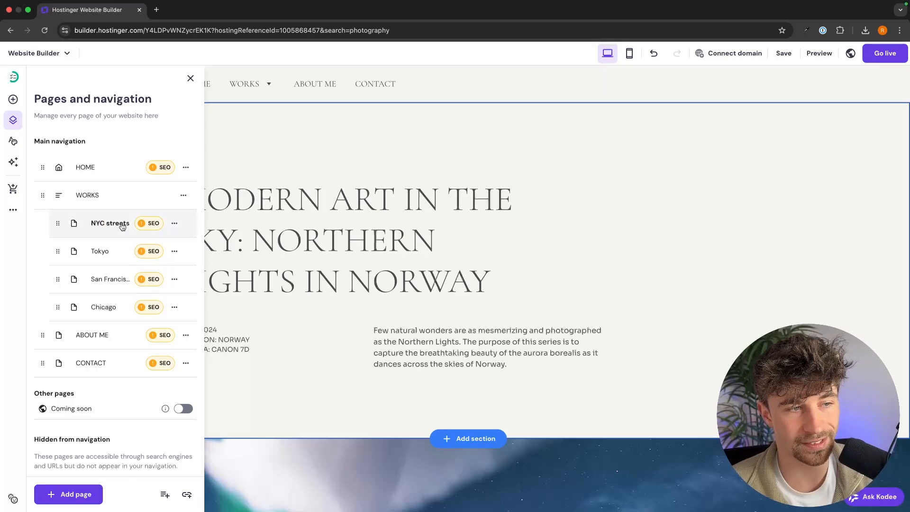
Rename the NYC streets page to 'Northern Lights' and close the pages panel.
{"action": "left_click", "coordinate": [175, 226]}
{"action": "left_click", "coordinate": [209, 263]}
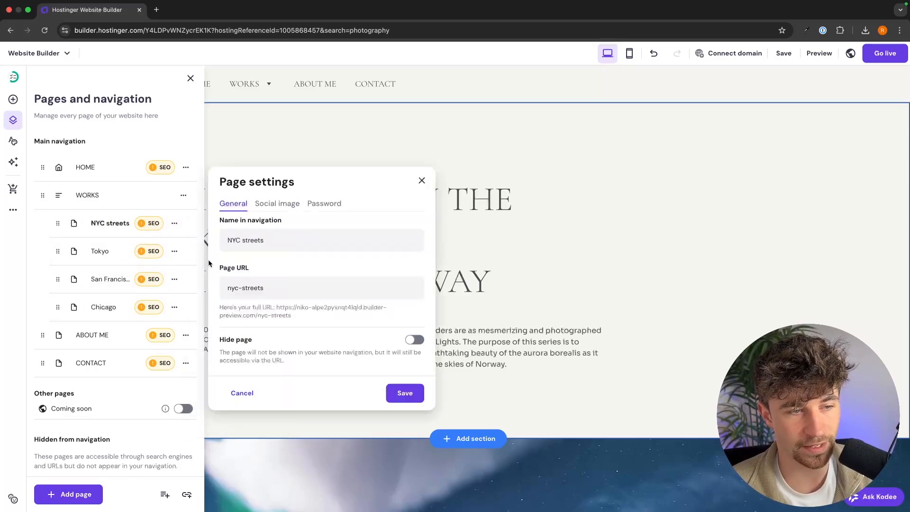
{"action": "left_click_drag", "start_coordinate": [275, 241], "coordinate": [227, 240]}
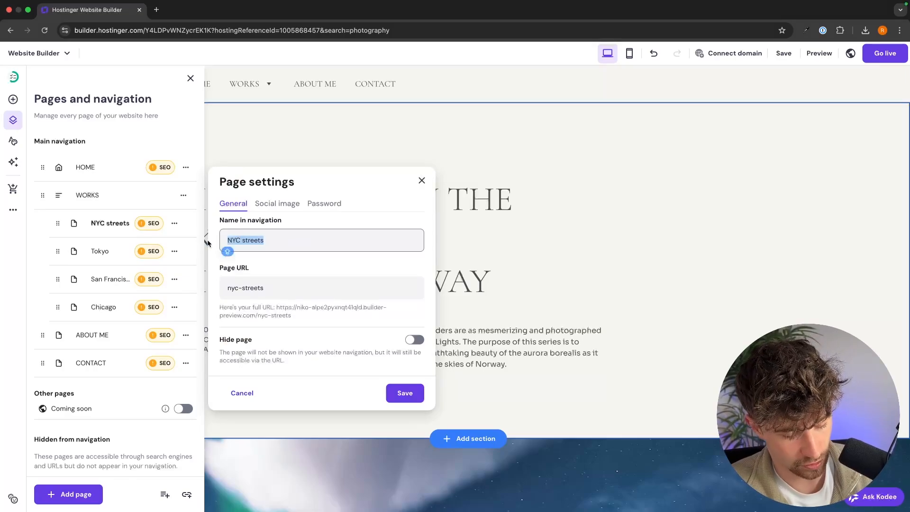
{"action": "type", "text": "Northern Lights"}
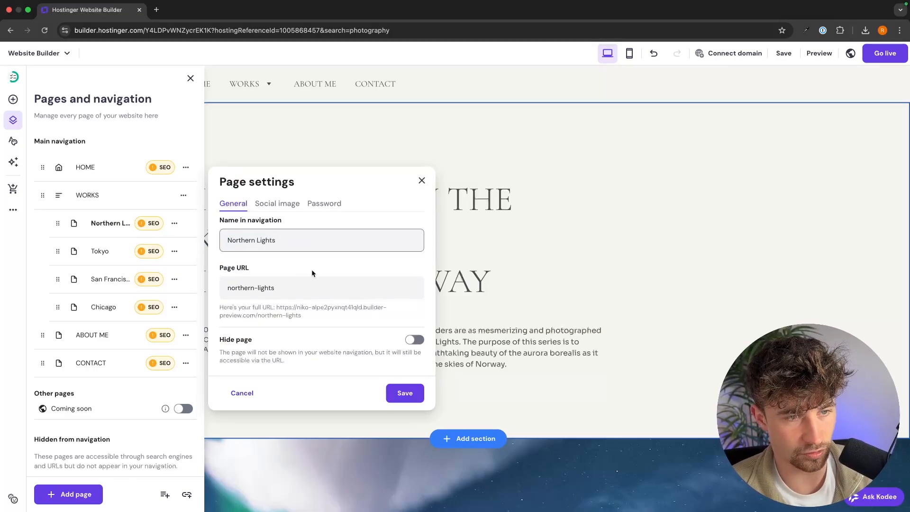
{"action": "left_click", "coordinate": [392, 386]}
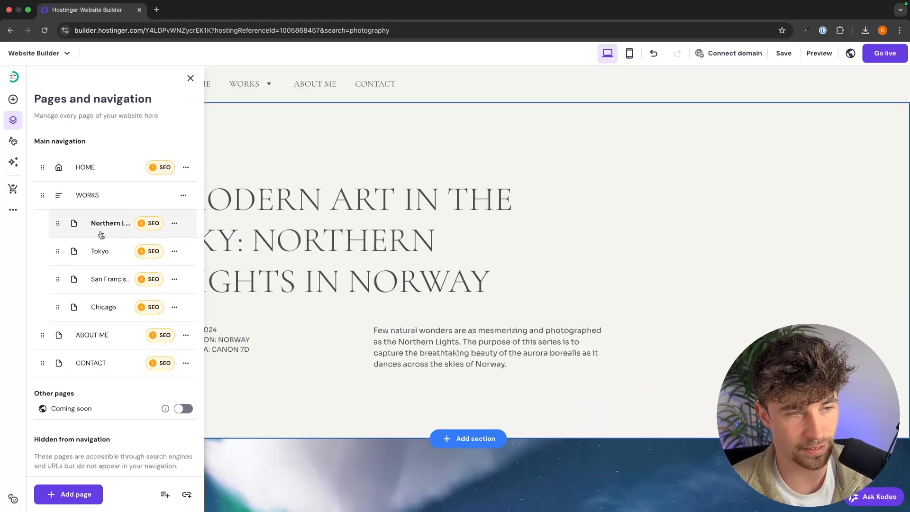
{"action": "left_click", "coordinate": [563, 185]}
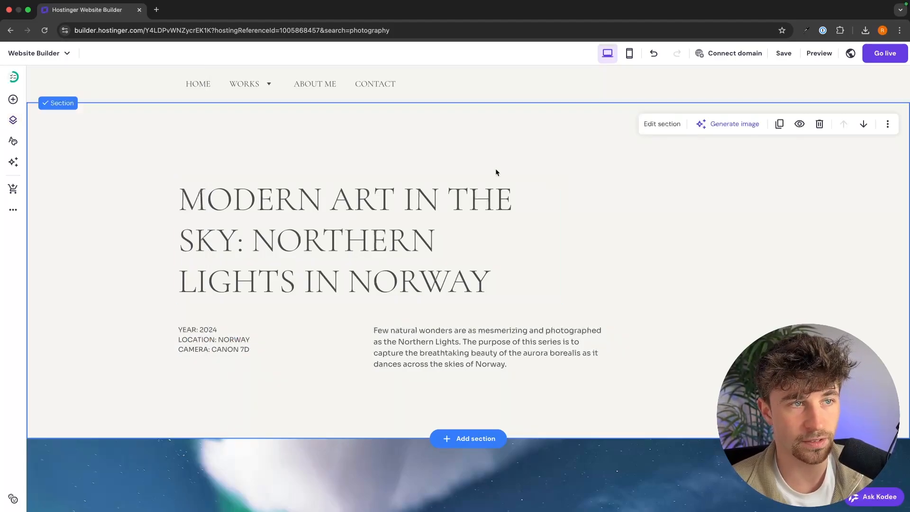
Link the home page's Northern Lights VIEW GALLERY text to the Northern Lights page.
{"action": "left_click", "coordinate": [196, 92]}
{"action": "scroll", "coordinate": [388, 315], "scroll_direction": "down", "scroll_amount": 8}
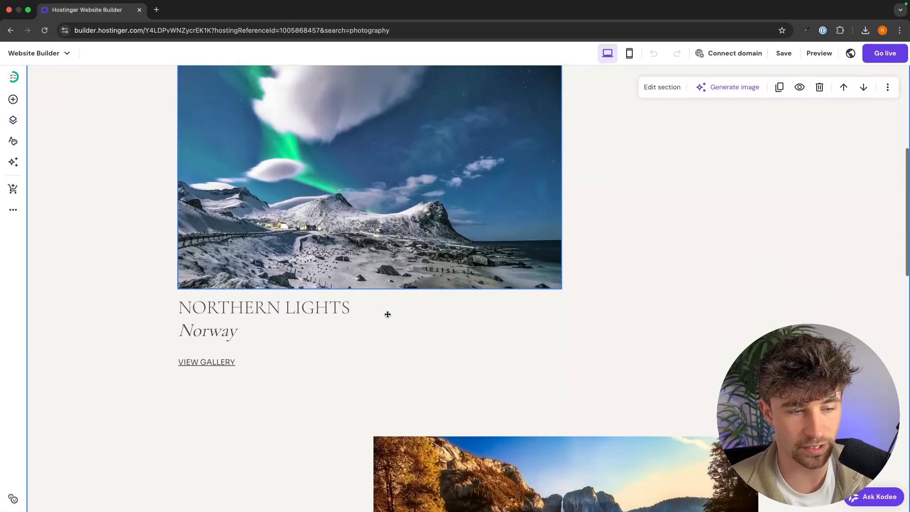
{"action": "left_click", "coordinate": [214, 336]}
{"action": "left_click", "coordinate": [218, 335]}
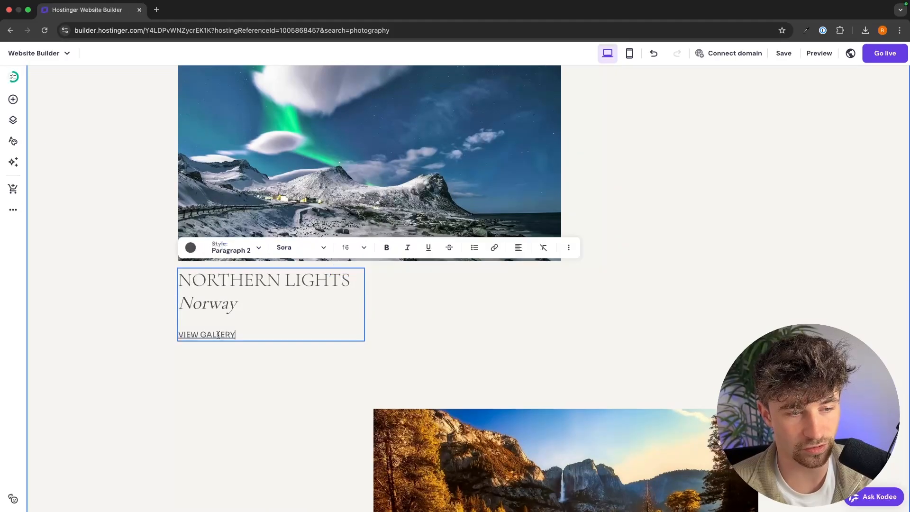
{"action": "left_click_drag", "start_coordinate": [243, 336], "coordinate": [173, 337]}
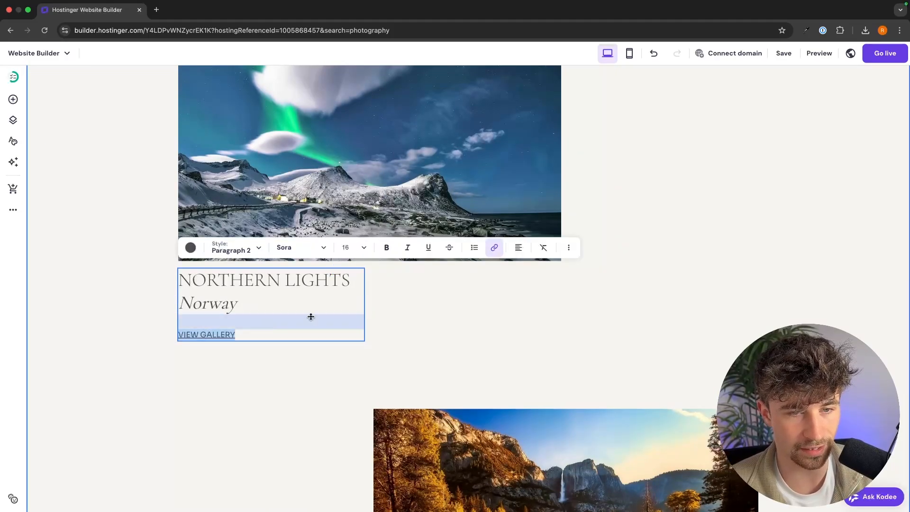
{"action": "left_click", "coordinate": [498, 248]}
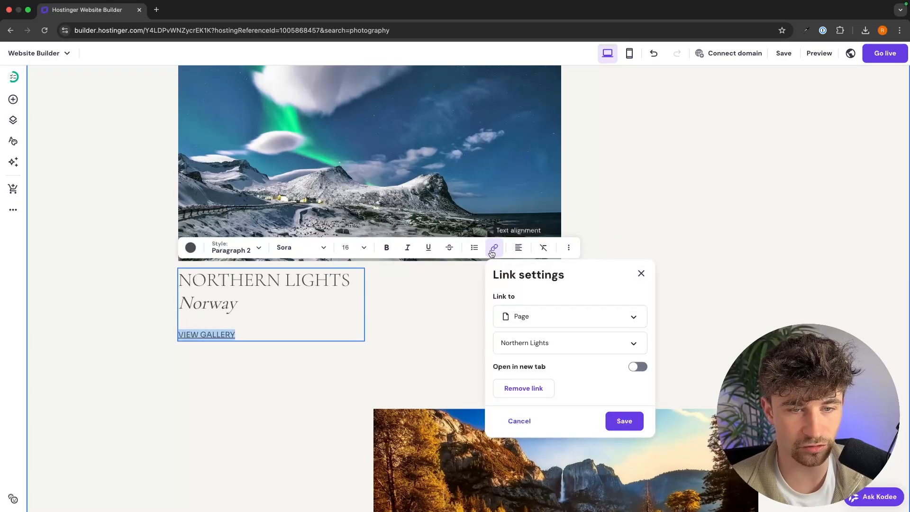
{"action": "left_click", "coordinate": [545, 346]}
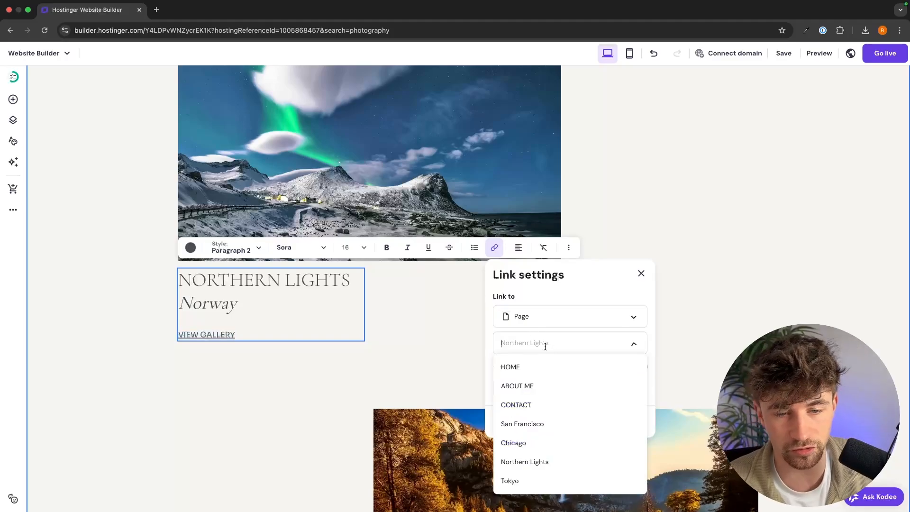
{"action": "left_click", "coordinate": [543, 458]}
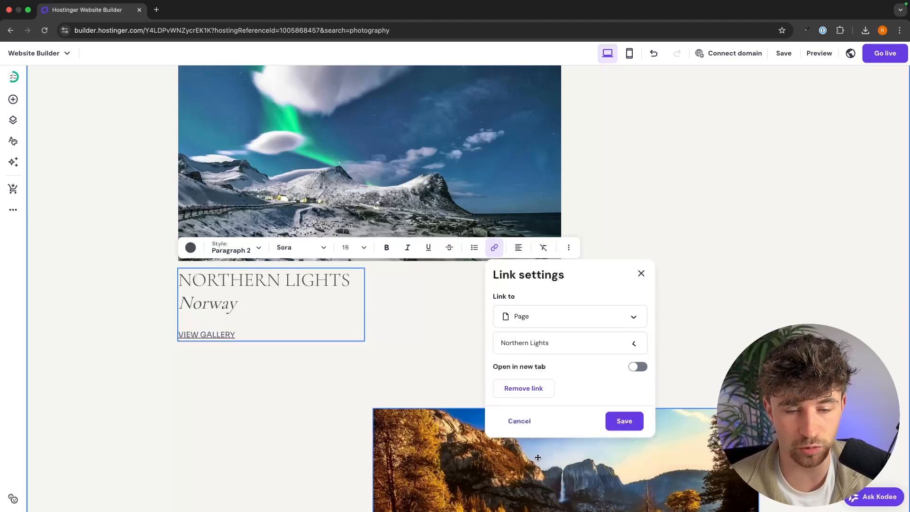
{"action": "left_click", "coordinate": [624, 422]}
{"action": "scroll", "coordinate": [683, 355], "scroll_direction": "down", "scroll_amount": 7}
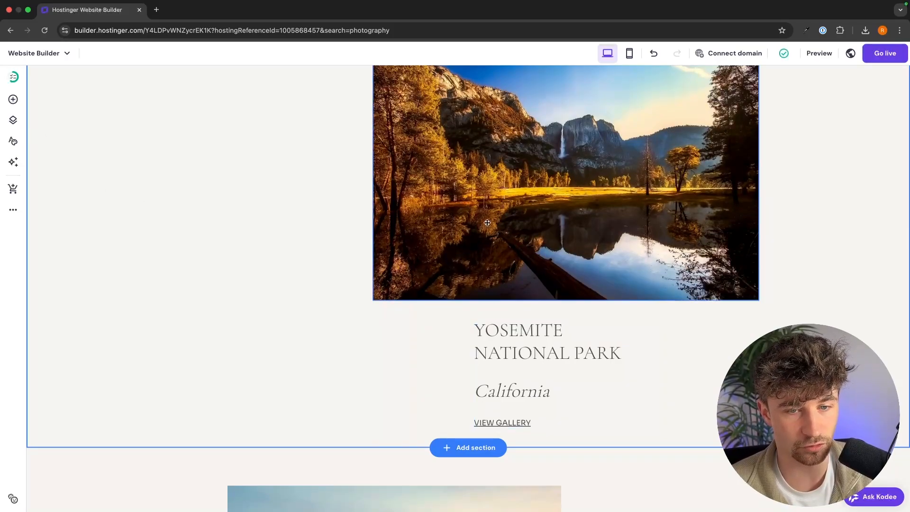
Move the Yosemite caption block left to line up with its photo.
{"action": "scroll", "coordinate": [640, 349], "scroll_direction": "up", "scroll_amount": 1}
{"action": "left_click_drag", "start_coordinate": [528, 359], "coordinate": [425, 353]}
{"action": "scroll", "coordinate": [485, 247], "scroll_direction": "up", "scroll_amount": 3}
{"action": "left_click", "coordinate": [486, 246]}
{"action": "scroll", "coordinate": [485, 247], "scroll_direction": "down", "scroll_amount": 4}
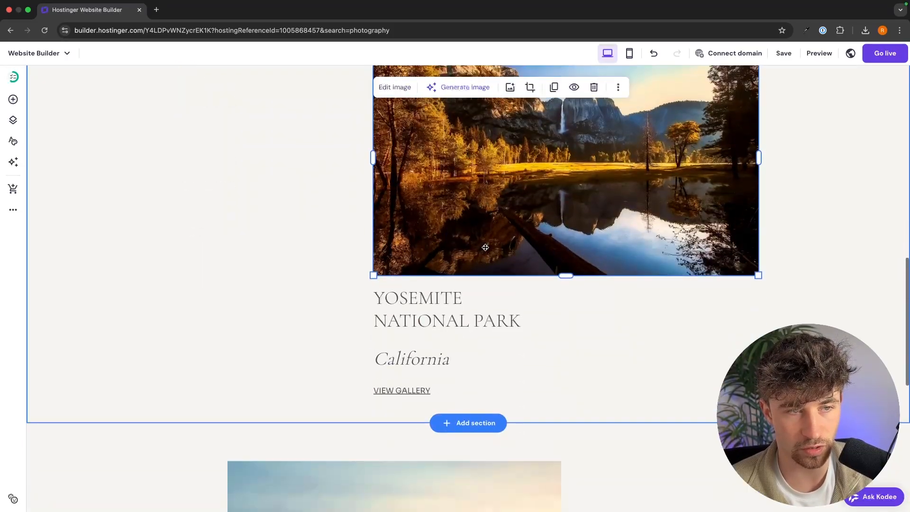
Switch to the Tokyo page through the pages list and scroll through it.
{"action": "left_click", "coordinate": [13, 121]}
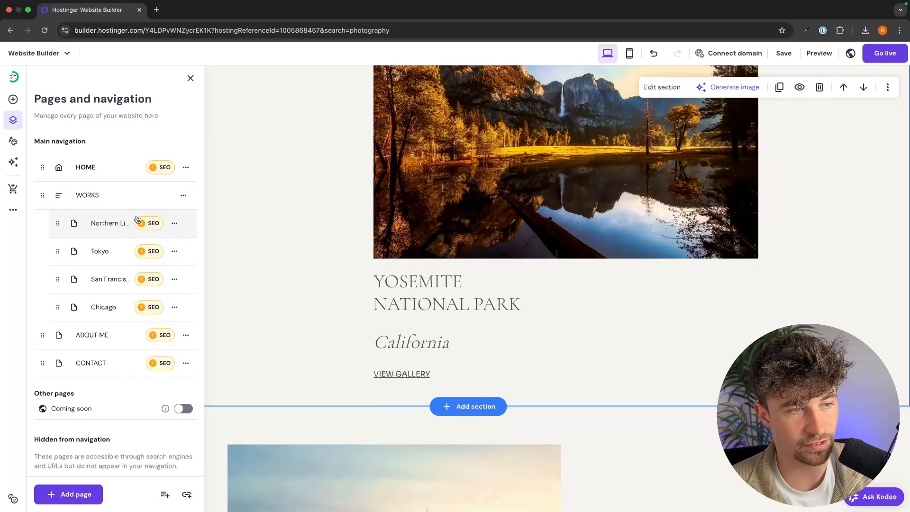
{"action": "left_click", "coordinate": [100, 251]}
{"action": "left_click", "coordinate": [632, 143]}
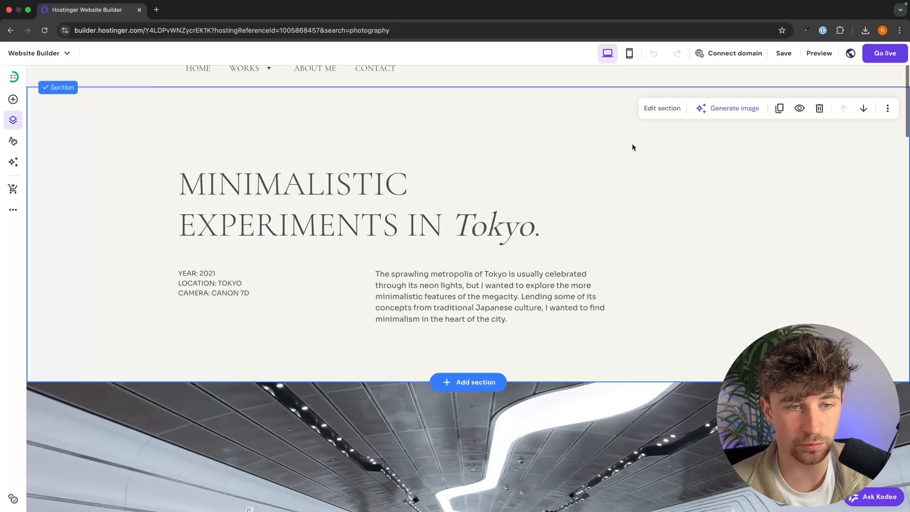
{"action": "scroll", "coordinate": [382, 207], "scroll_direction": "down", "scroll_amount": 7}
{"action": "scroll", "coordinate": [540, 243], "scroll_direction": "down", "scroll_amount": 20}
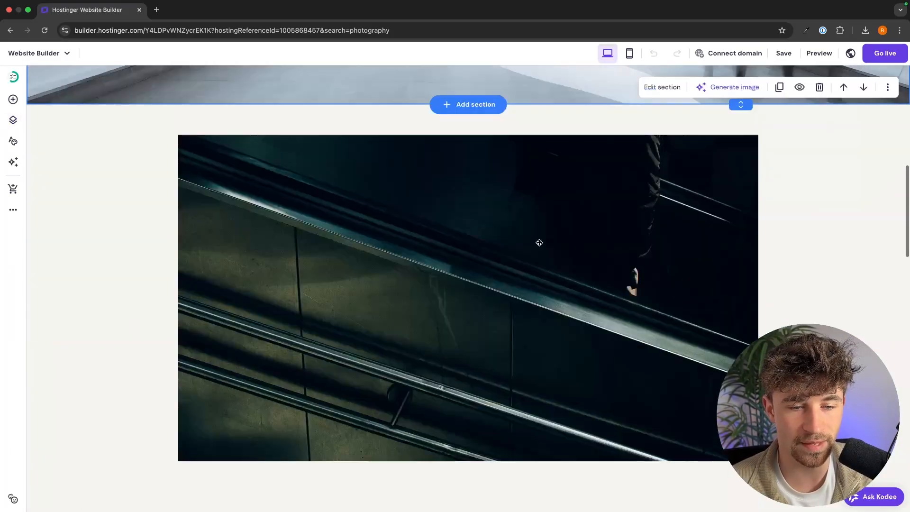
{"action": "scroll", "coordinate": [539, 243], "scroll_direction": "up", "scroll_amount": 20}
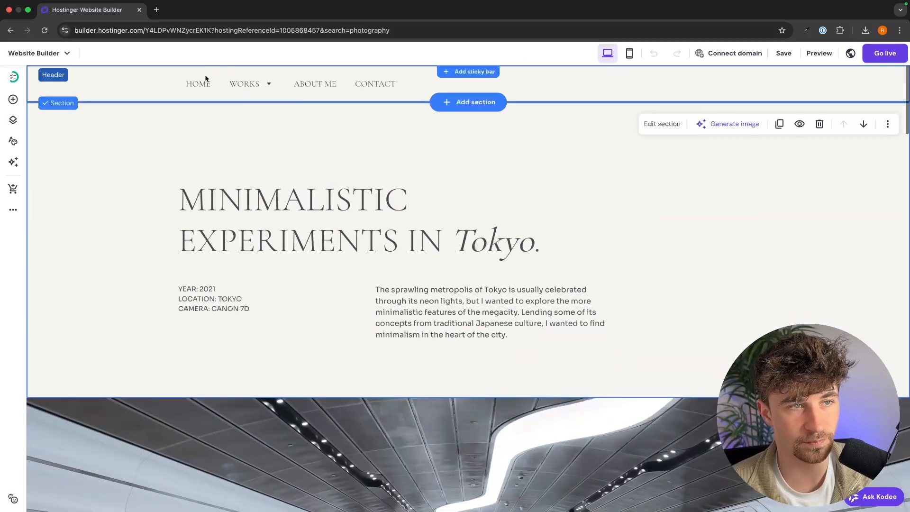
Return to the home page and open the Northern Lights project page from WORKS.
{"action": "left_click", "coordinate": [198, 84]}
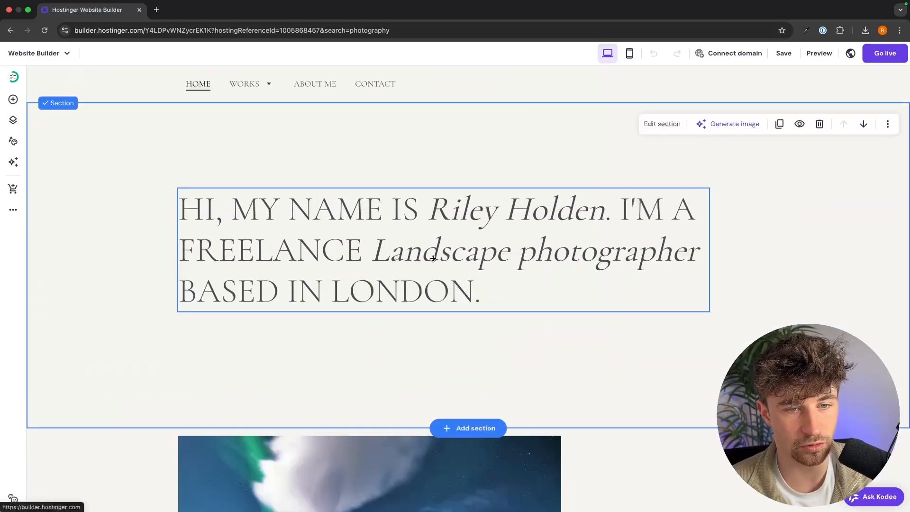
{"action": "scroll", "coordinate": [474, 331], "scroll_direction": "down", "scroll_amount": 15}
{"action": "scroll", "coordinate": [528, 327], "scroll_direction": "up", "scroll_amount": 15}
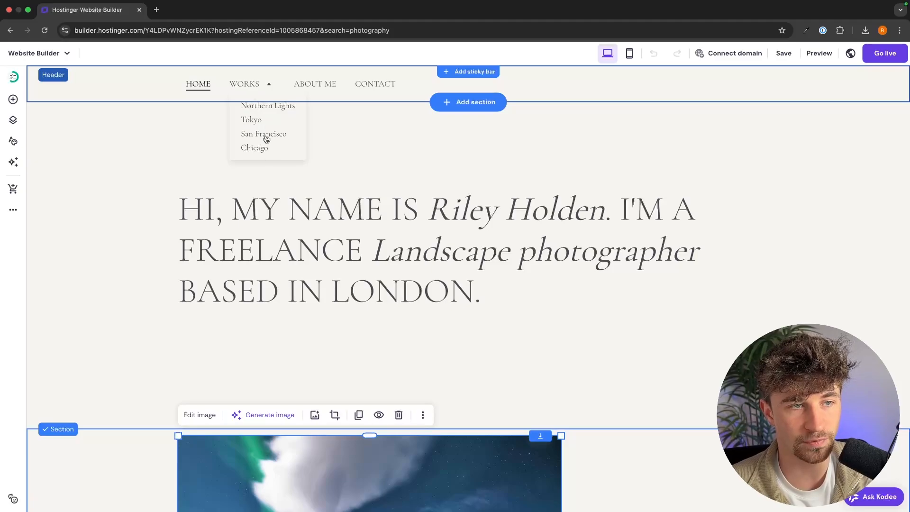
{"action": "left_click", "coordinate": [260, 106]}
{"action": "scroll", "coordinate": [462, 207], "scroll_direction": "down", "scroll_amount": 10}
{"action": "scroll", "coordinate": [538, 152], "scroll_direction": "up", "scroll_amount": 10}
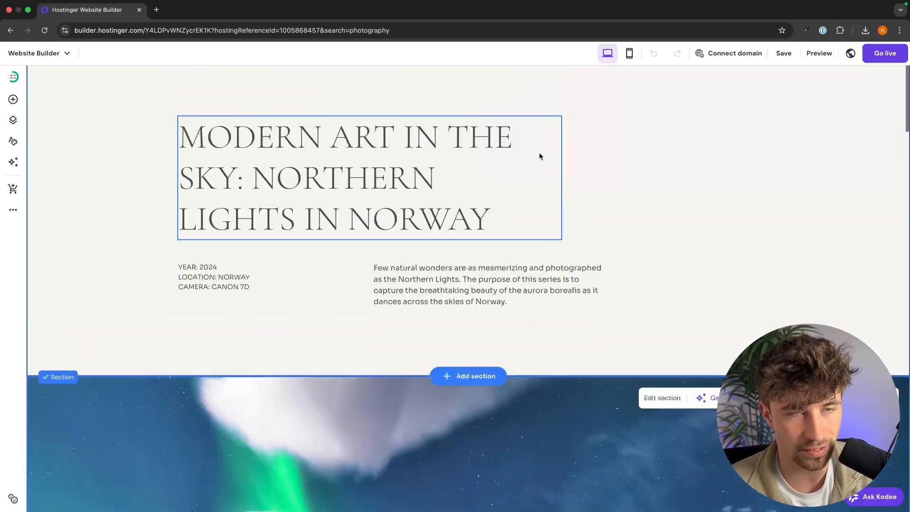
Open the About Me page and select the I AM SUPER GLAD heading text.
{"action": "left_click", "coordinate": [322, 86]}
{"action": "scroll", "coordinate": [383, 278], "scroll_direction": "down", "scroll_amount": 1}
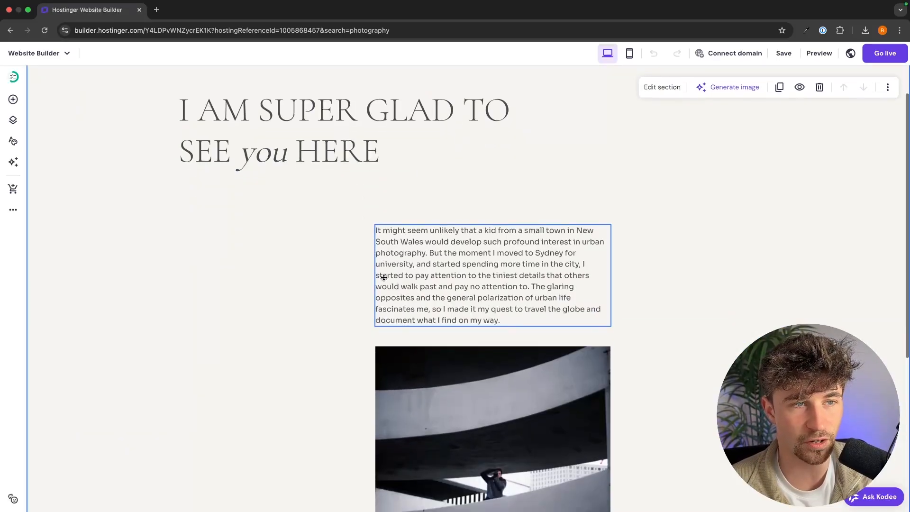
{"action": "scroll", "coordinate": [382, 277], "scroll_direction": "up", "scroll_amount": 1}
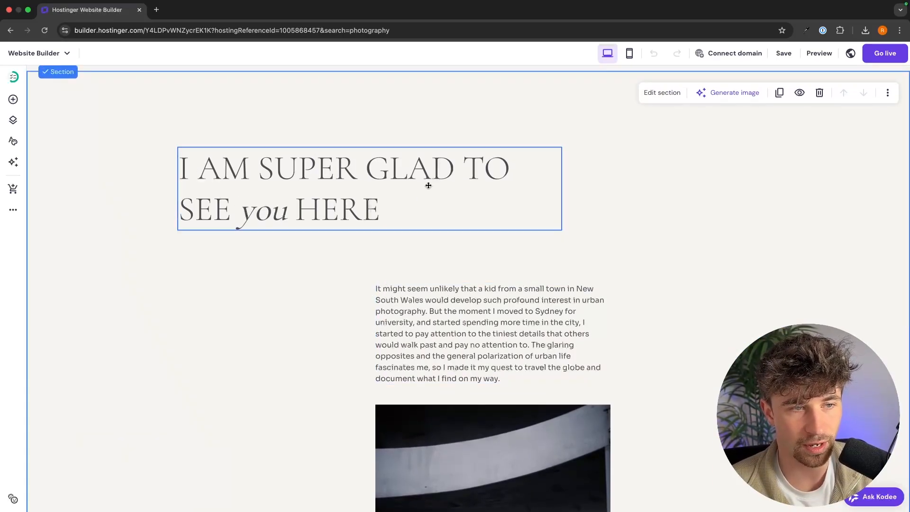
{"action": "scroll", "coordinate": [422, 190], "scroll_direction": "down", "scroll_amount": 2}
{"action": "scroll", "coordinate": [473, 247], "scroll_direction": "down", "scroll_amount": 1}
{"action": "double_click", "coordinate": [350, 94]}
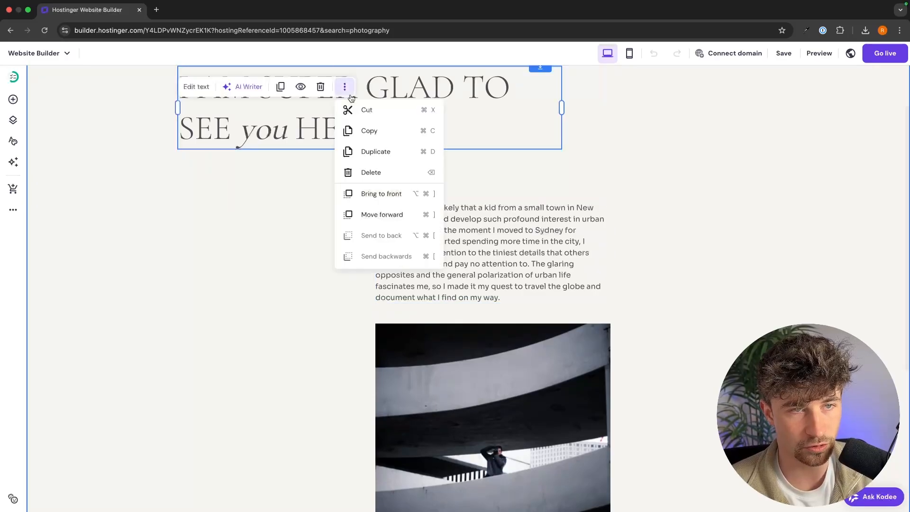
{"action": "double_click", "coordinate": [391, 92]}
{"action": "left_click_drag", "start_coordinate": [436, 134], "coordinate": [202, 81]}
{"action": "left_click", "coordinate": [246, 171]}
{"action": "scroll", "coordinate": [245, 171], "scroll_direction": "up", "scroll_amount": 1}
Inspect the About Me paragraph and the photo settings below it without changes.
{"action": "left_click", "coordinate": [444, 282]}
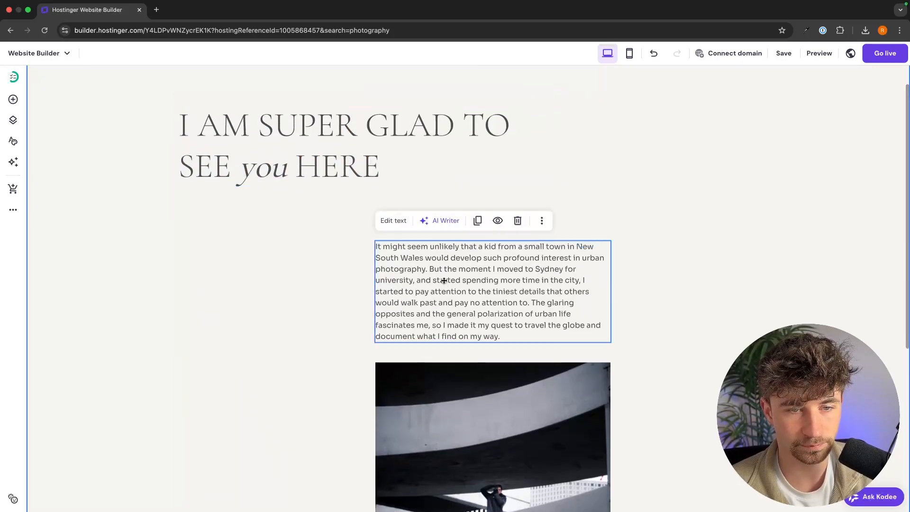
{"action": "double_click", "coordinate": [444, 282]}
{"action": "left_click", "coordinate": [673, 280]}
{"action": "scroll", "coordinate": [673, 280], "scroll_direction": "down", "scroll_amount": 4}
{"action": "scroll", "coordinate": [674, 283], "scroll_direction": "down", "scroll_amount": 3}
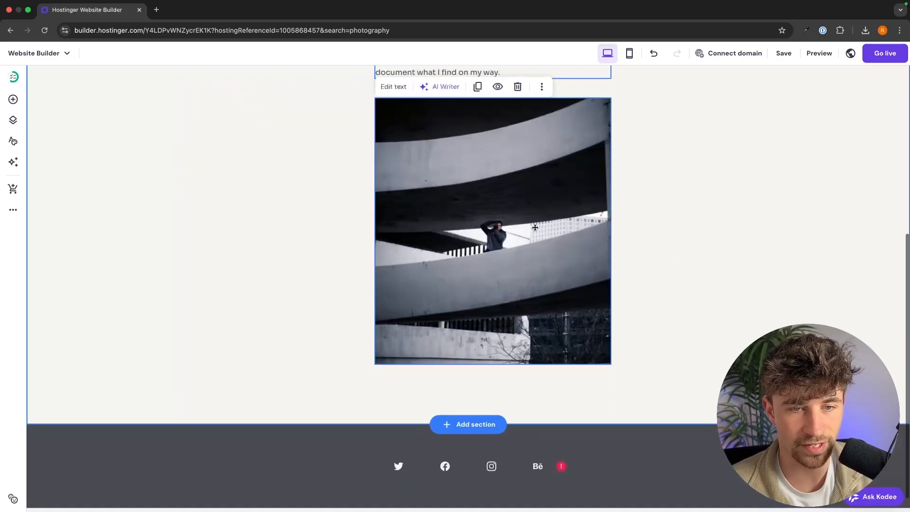
{"action": "left_click", "coordinate": [462, 208]}
{"action": "left_click", "coordinate": [404, 94]}
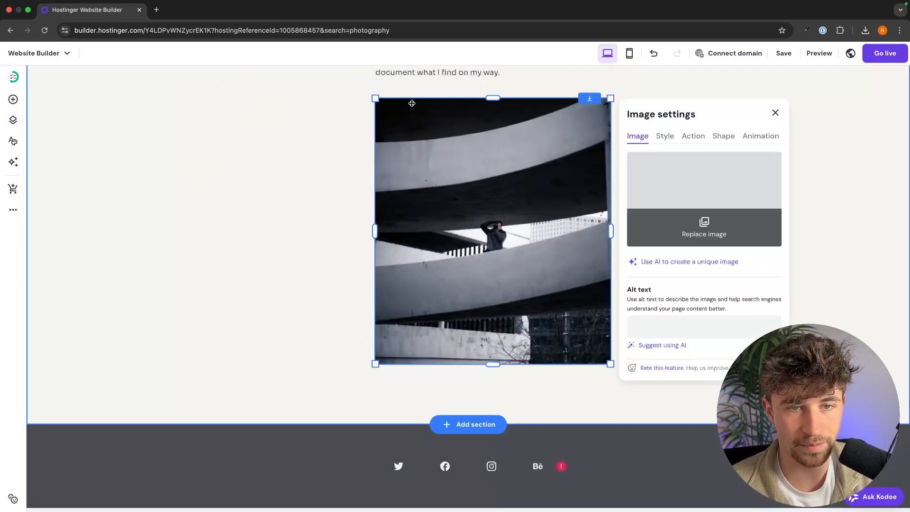
{"action": "left_click", "coordinate": [817, 200]}
{"action": "scroll", "coordinate": [817, 200], "scroll_direction": "up", "scroll_amount": 7}
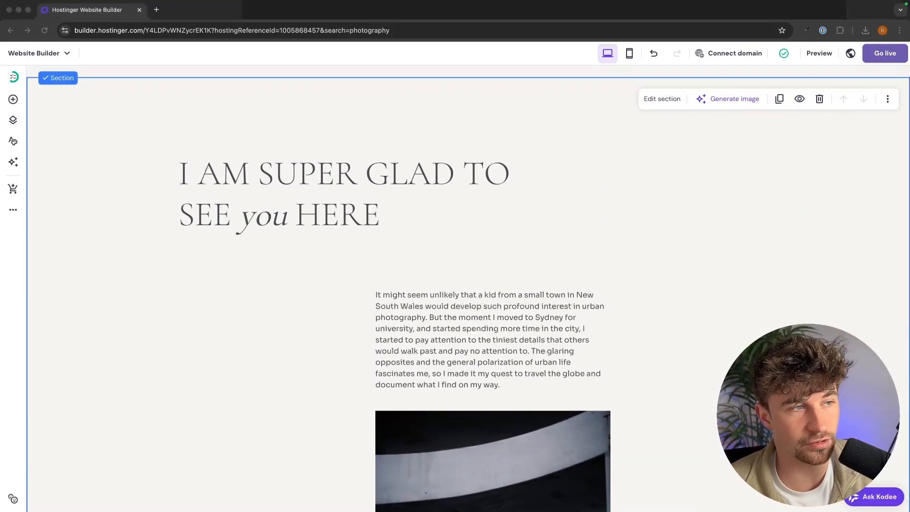
Glance at the Add elements panel, then switch to the Contact page.
{"action": "left_click", "coordinate": [14, 100]}
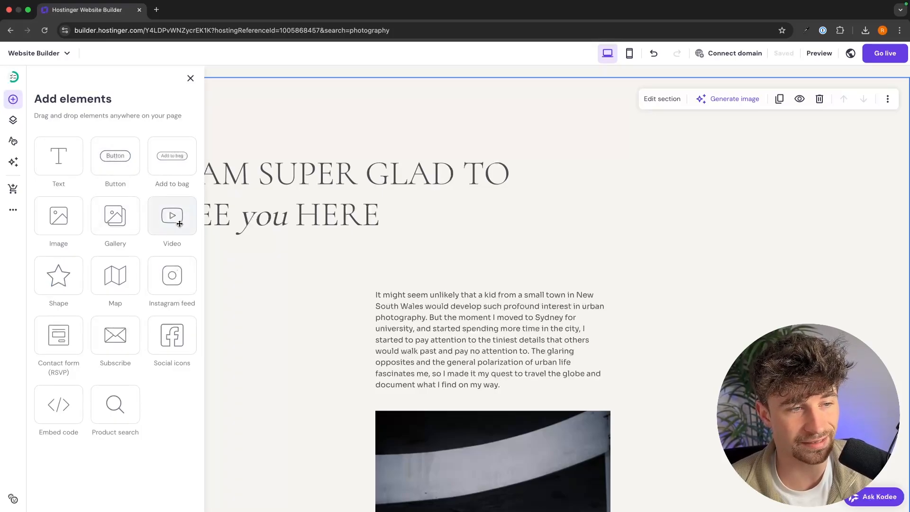
{"action": "left_click", "coordinate": [755, 257]}
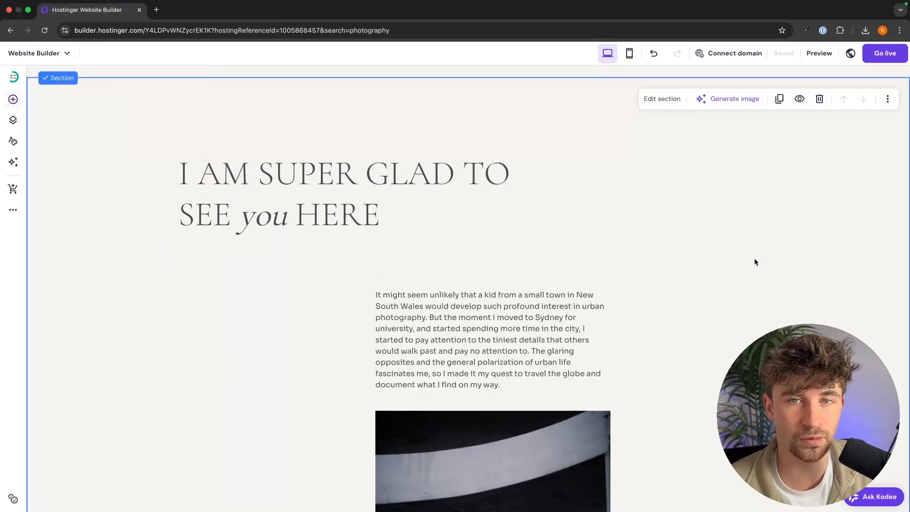
{"action": "left_click", "coordinate": [374, 87]}
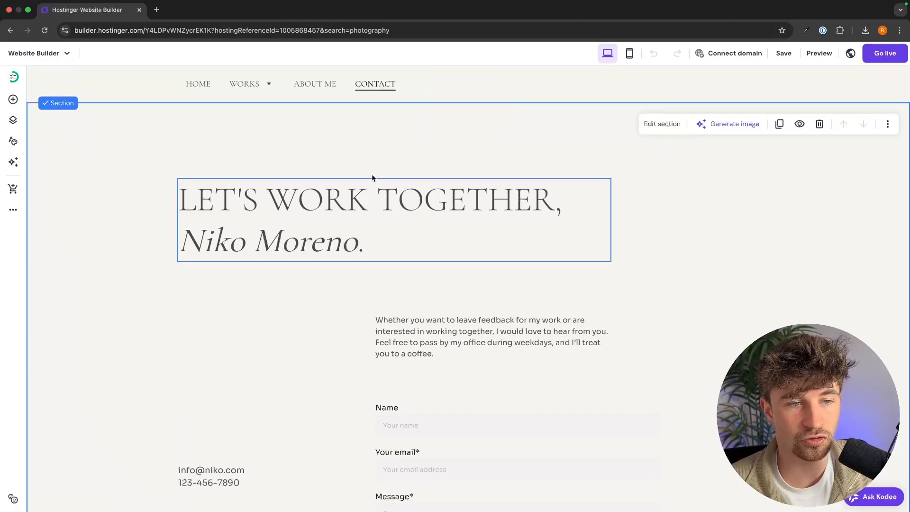
Replace the old name in the LET'S WORK TOGETHER heading with the new photographer's name.
{"action": "left_click", "coordinate": [342, 219]}
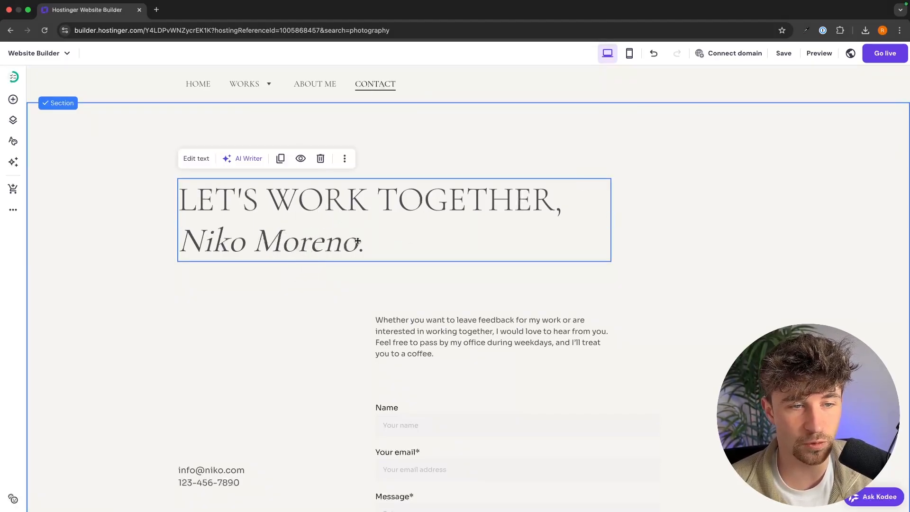
{"action": "left_click", "coordinate": [348, 241]}
{"action": "left_click_drag", "start_coordinate": [360, 240], "coordinate": [189, 239]}
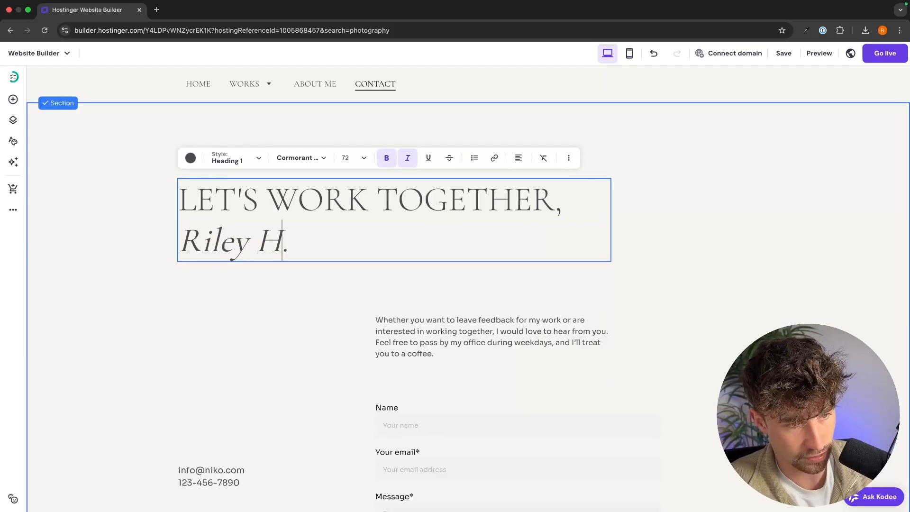
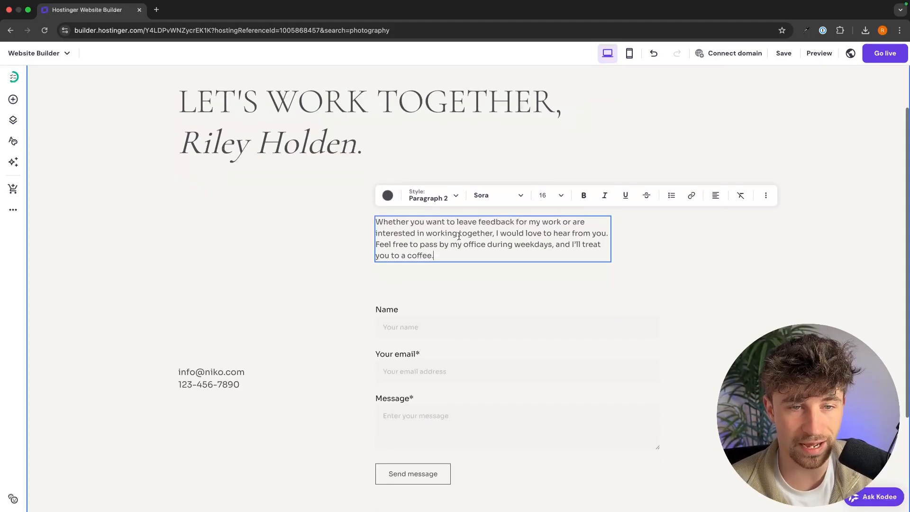
Check the intro paragraph and the email and phone text, then select the contact form.
{"action": "triple_click", "coordinate": [459, 236]}
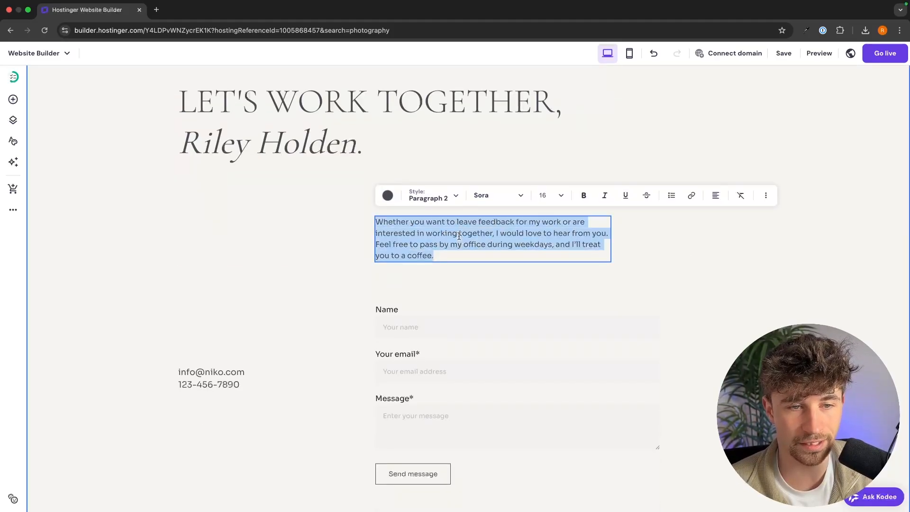
{"action": "left_click", "coordinate": [271, 243]}
{"action": "scroll", "coordinate": [271, 243], "scroll_direction": "down", "scroll_amount": 3}
{"action": "left_click", "coordinate": [216, 248]}
{"action": "left_click", "coordinate": [215, 249]}
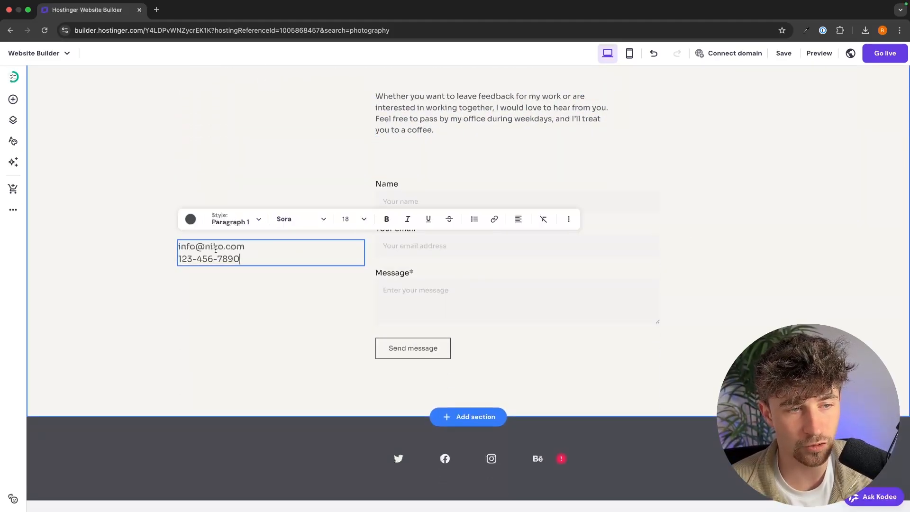
{"action": "key", "text": "Escape"}
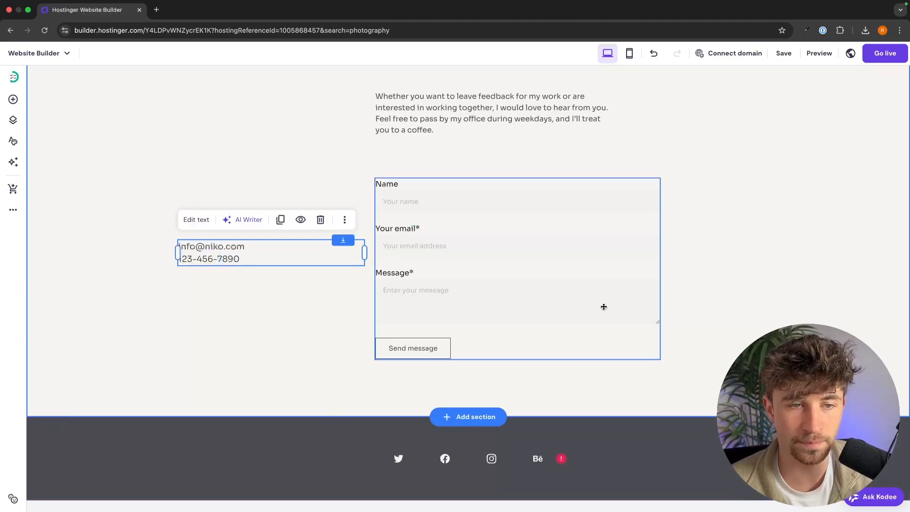
{"action": "left_click", "coordinate": [563, 229]}
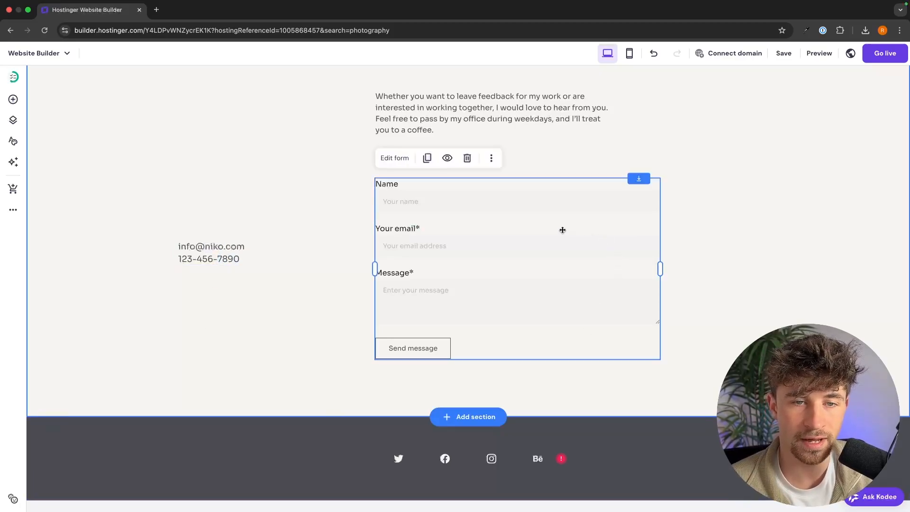
Add a Short answer form field labelled 'Phone number' with placeholder 'Your phone number'.
{"action": "left_click", "coordinate": [395, 160]}
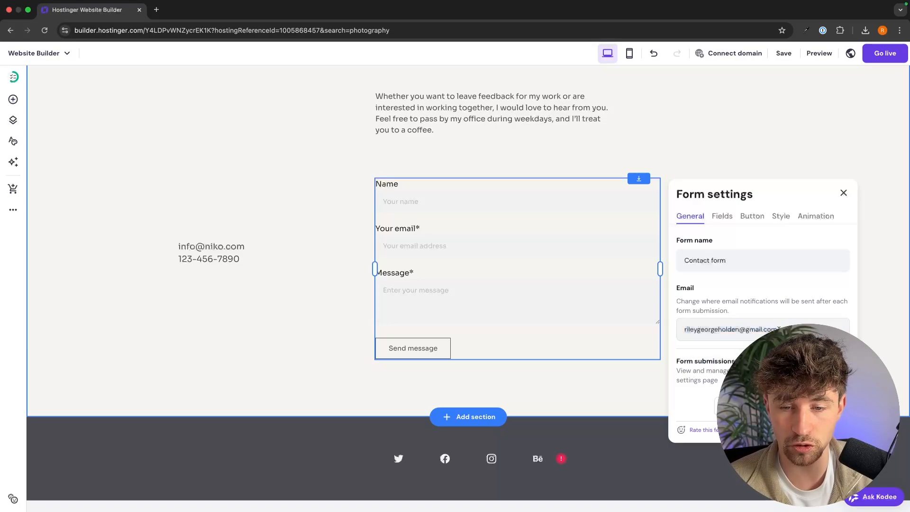
{"action": "left_click", "coordinate": [723, 216]}
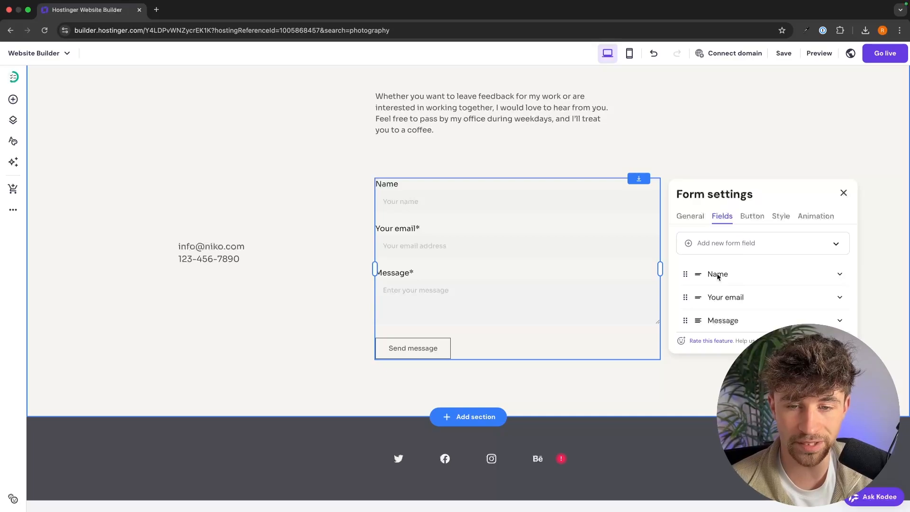
{"action": "left_click", "coordinate": [730, 243]}
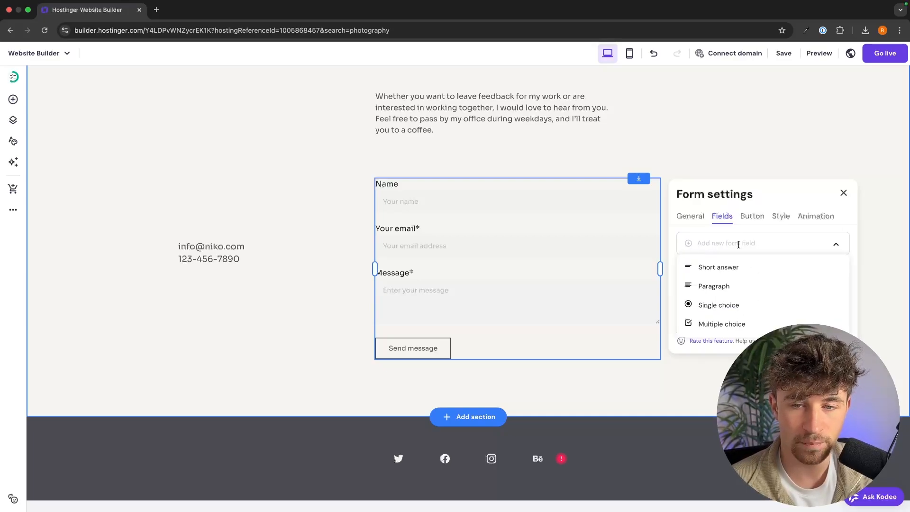
{"action": "left_click", "coordinate": [742, 268]}
{"action": "left_click", "coordinate": [738, 344]}
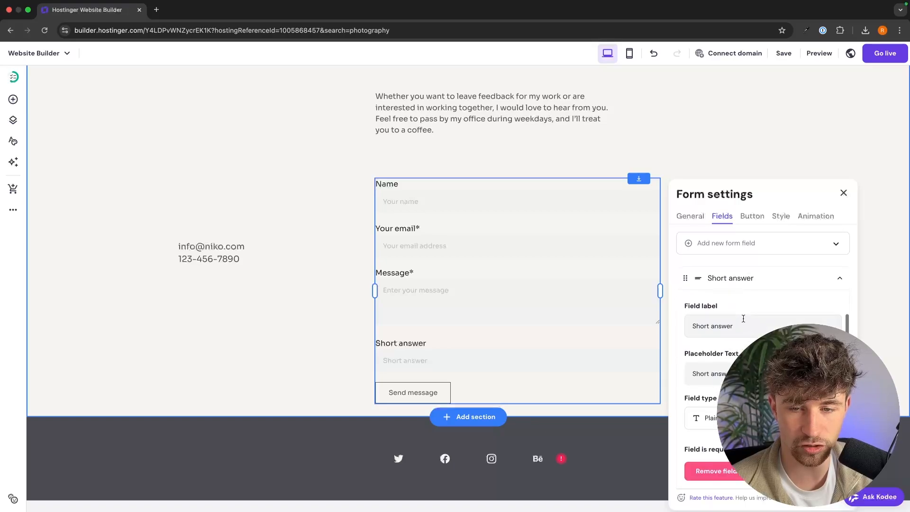
{"action": "triple_click", "coordinate": [743, 324]}
{"action": "type", "text": "Pho"}
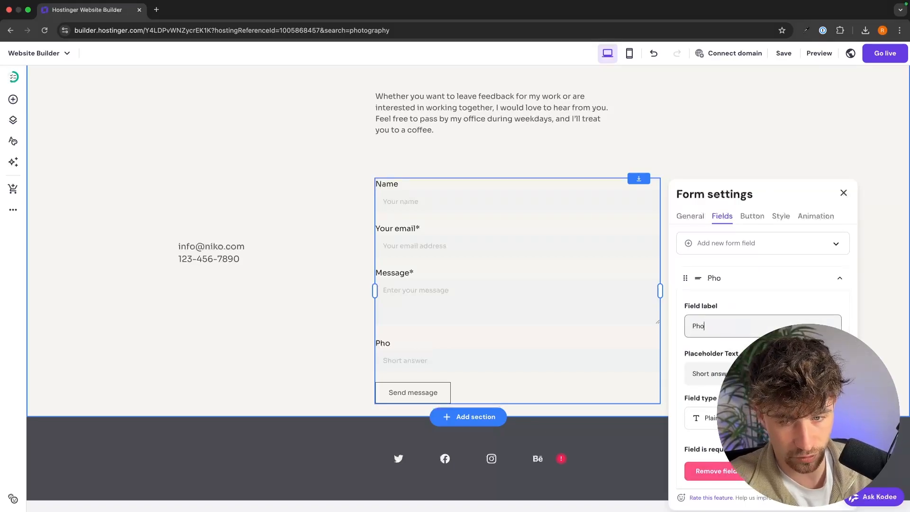
{"action": "type", "text": "ne N"}
{"action": "key", "text": "BackSpace"}
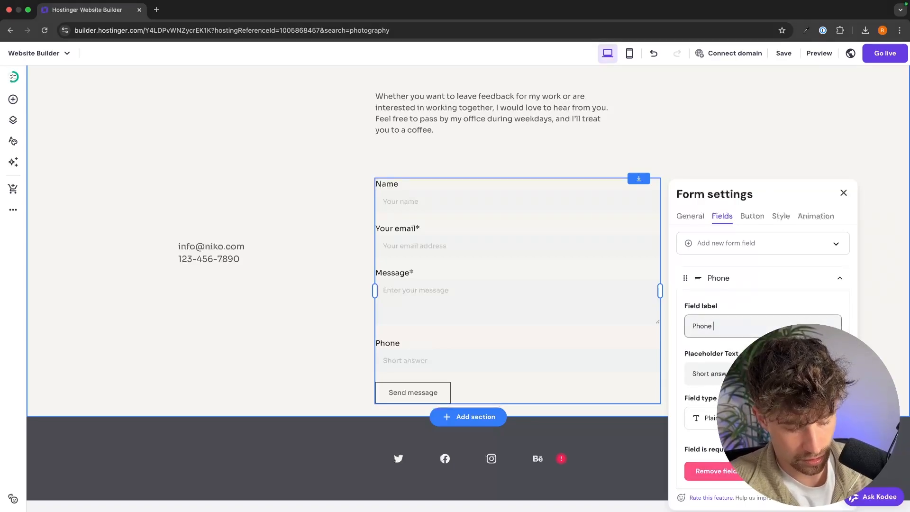
{"action": "type", "text": "number"}
{"action": "key", "text": "Tab"}
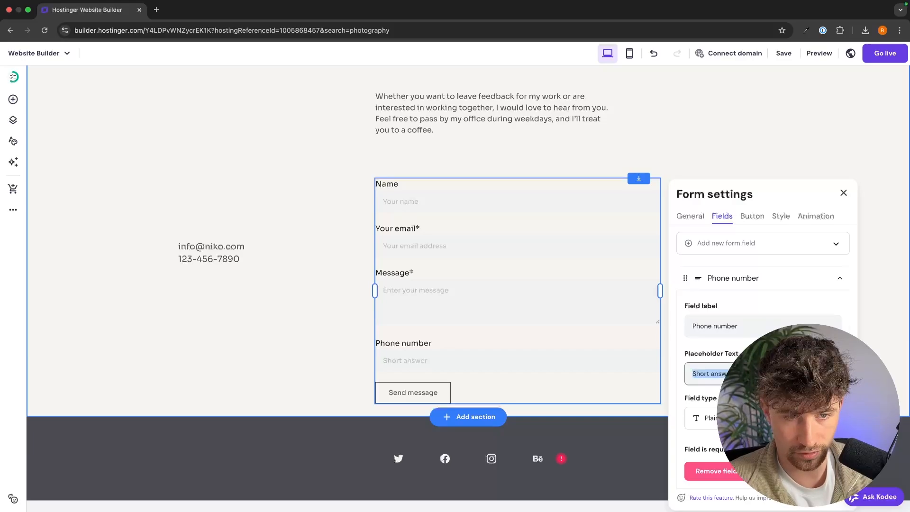
{"action": "type", "text": "Your ph"}
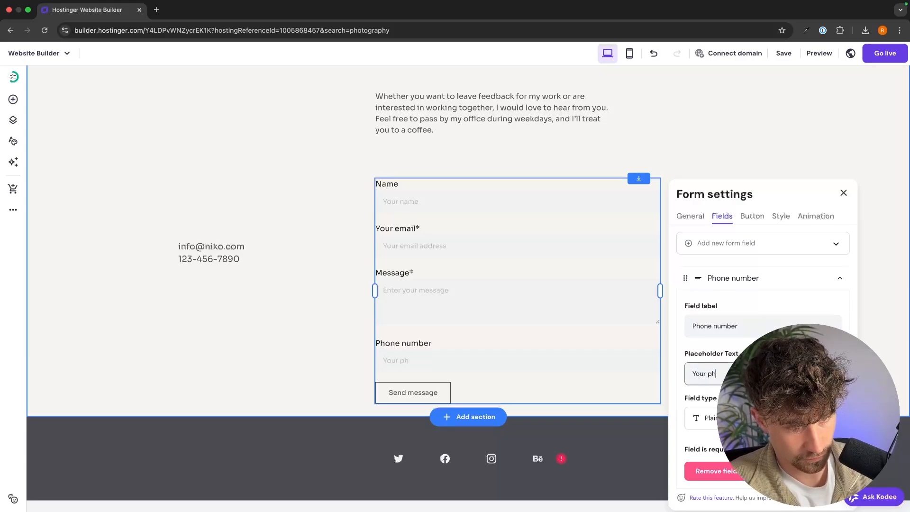
{"action": "type", "text": "one number"}
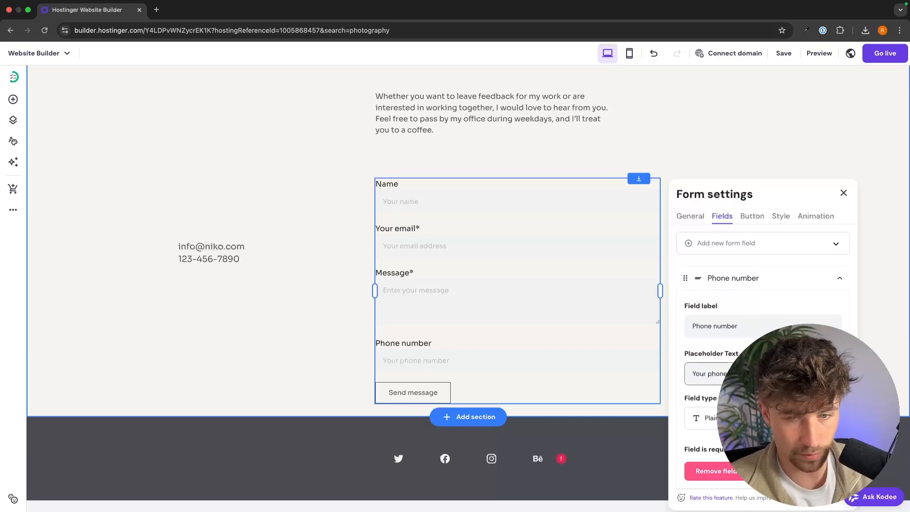
Move the Phone number field above Message and close the form settings.
{"action": "left_click", "coordinate": [839, 278]}
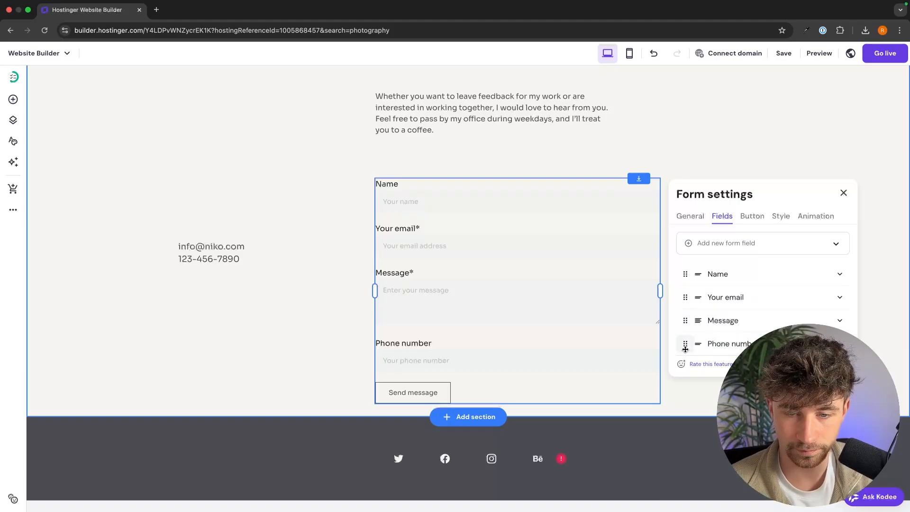
{"action": "left_click_drag", "start_coordinate": [684, 350], "coordinate": [697, 320]}
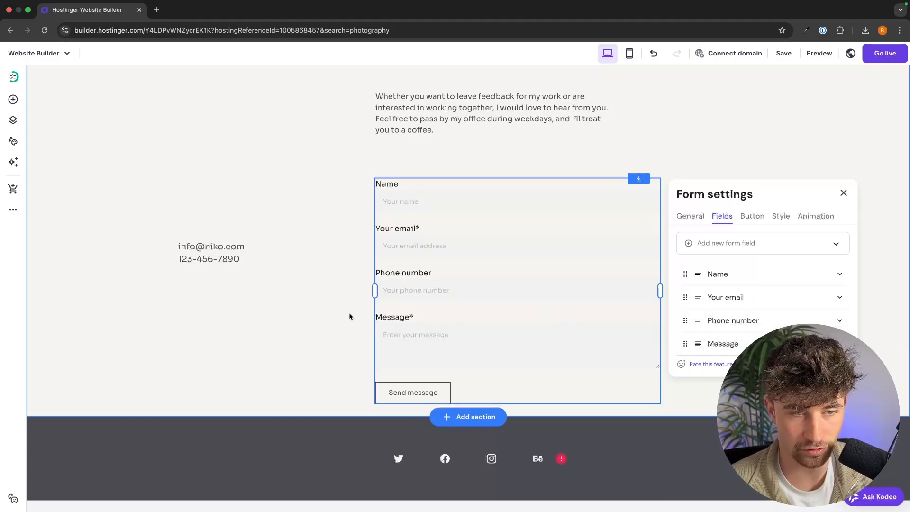
{"action": "left_click", "coordinate": [328, 315]}
{"action": "scroll", "coordinate": [379, 332], "scroll_direction": "up", "scroll_amount": 5}
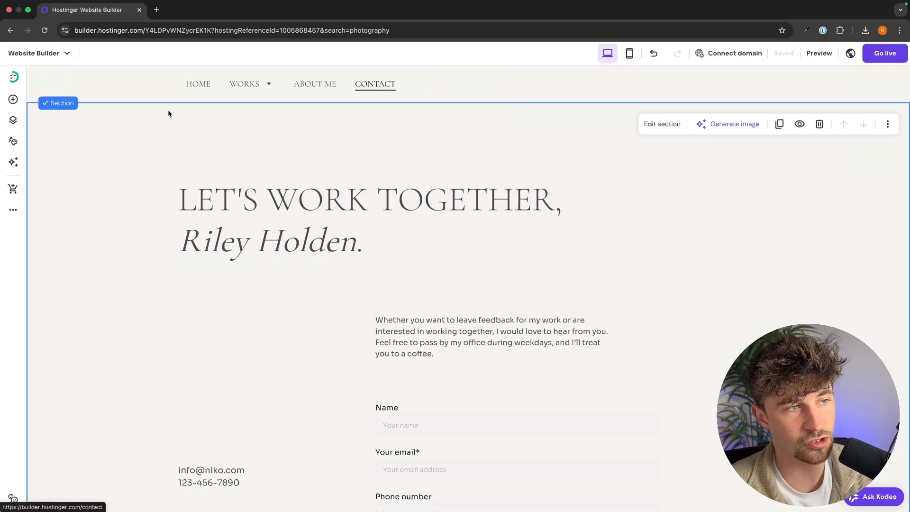
Browse the pages list, CONTACT options and new-page templates, then open the Home page.
{"action": "left_click", "coordinate": [13, 122]}
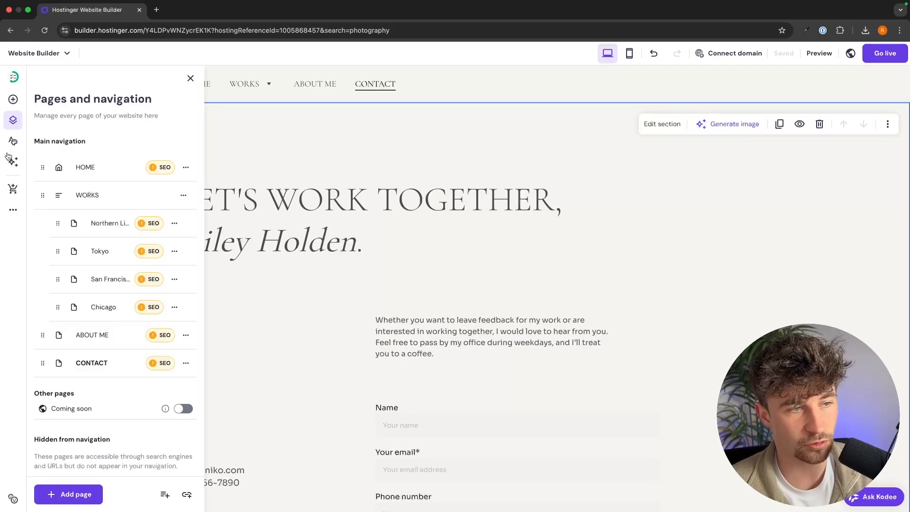
{"action": "scroll", "coordinate": [120, 284], "scroll_direction": "down", "scroll_amount": 1}
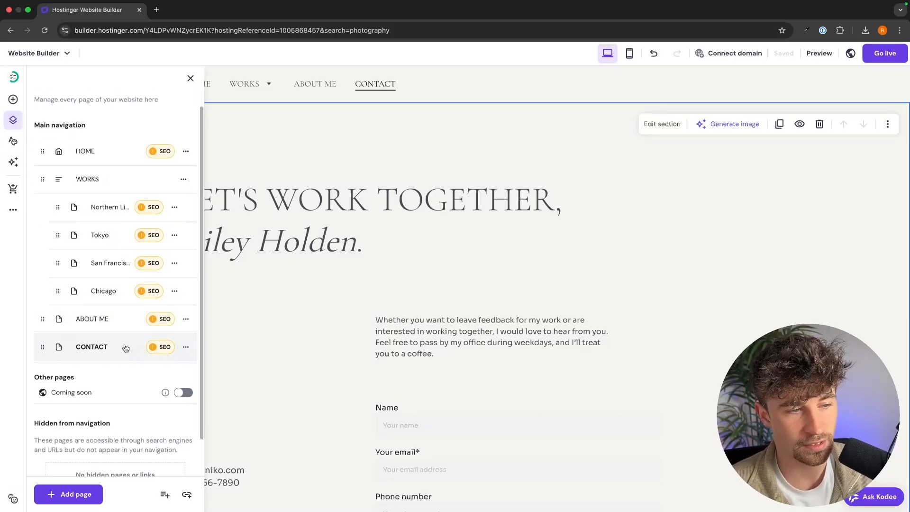
{"action": "left_click", "coordinate": [185, 349]}
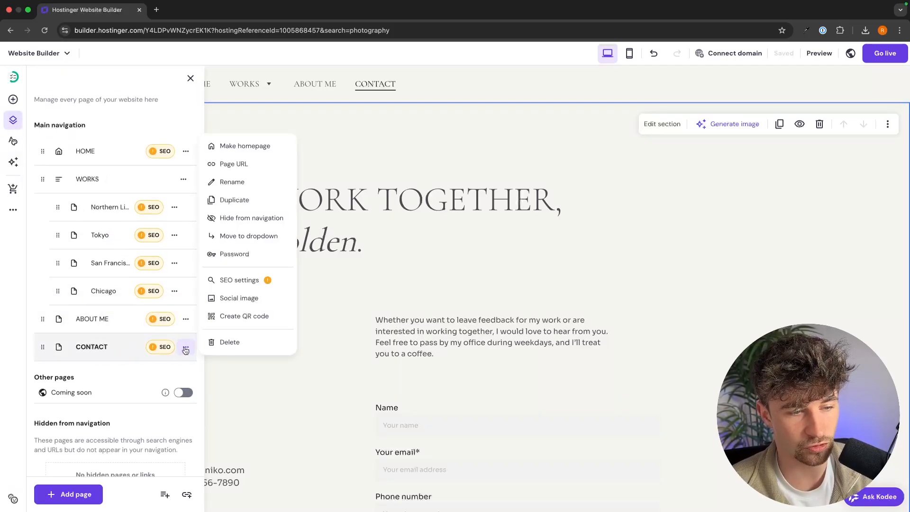
{"action": "left_click", "coordinate": [152, 361]}
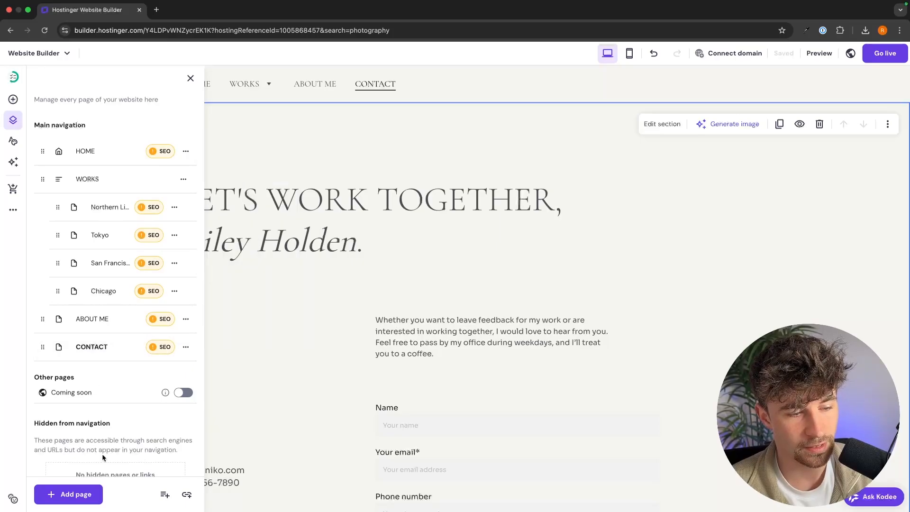
{"action": "scroll", "coordinate": [104, 457], "scroll_direction": "down", "scroll_amount": 2}
{"action": "left_click", "coordinate": [76, 498]}
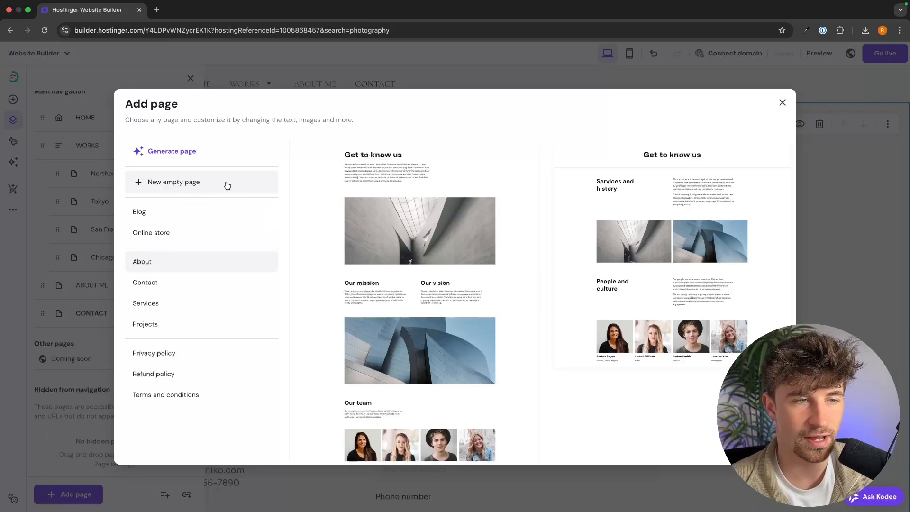
{"action": "left_click", "coordinate": [463, 84]}
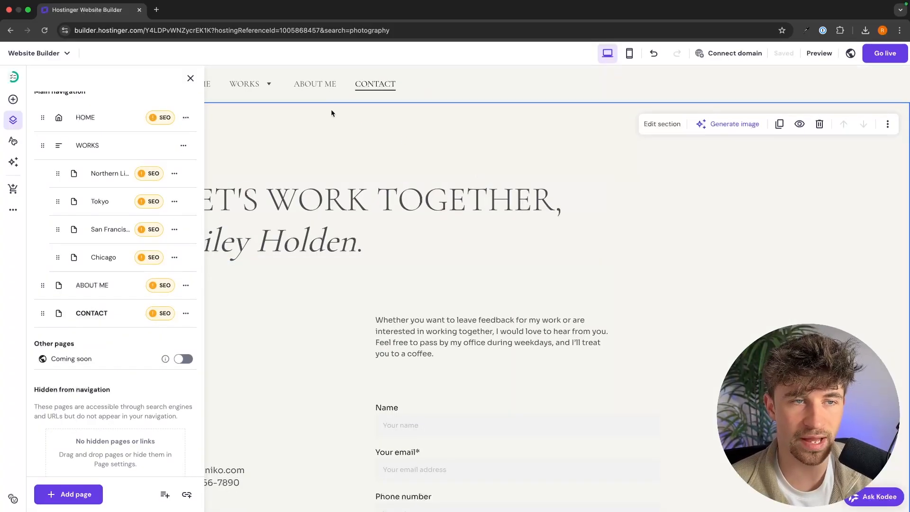
{"action": "left_click", "coordinate": [191, 79]}
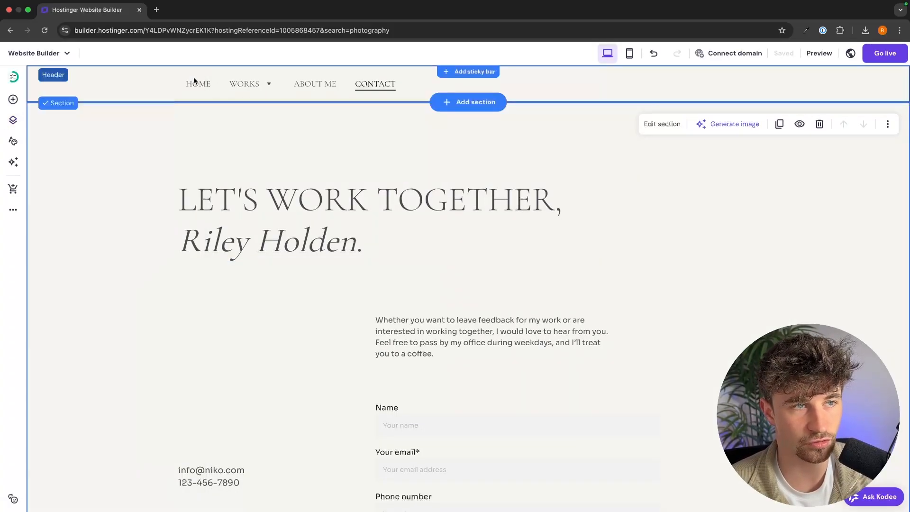
{"action": "left_click", "coordinate": [195, 83]}
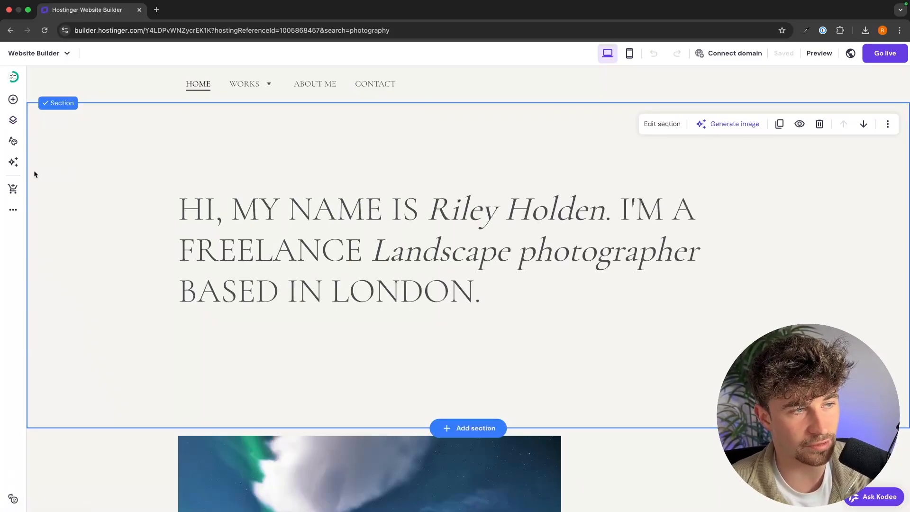
Replace the off-white #F6F5F1 site colour everywhere with bright blue #004AFF.
{"action": "left_click", "coordinate": [14, 140]}
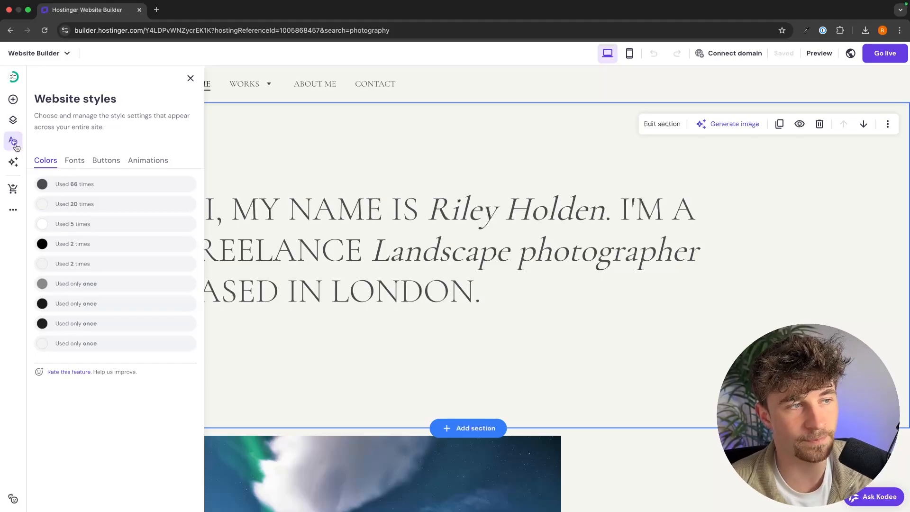
{"action": "left_click", "coordinate": [15, 144]}
{"action": "left_click", "coordinate": [15, 144]}
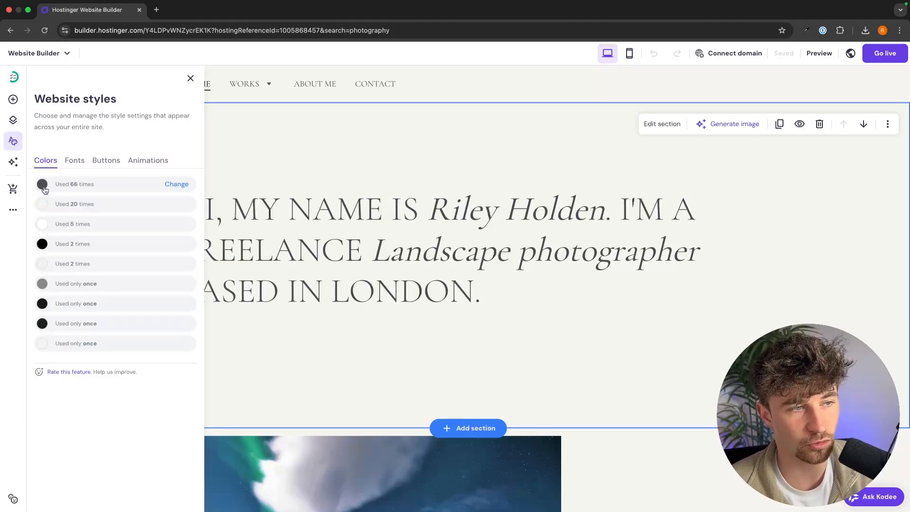
{"action": "left_click", "coordinate": [46, 208]}
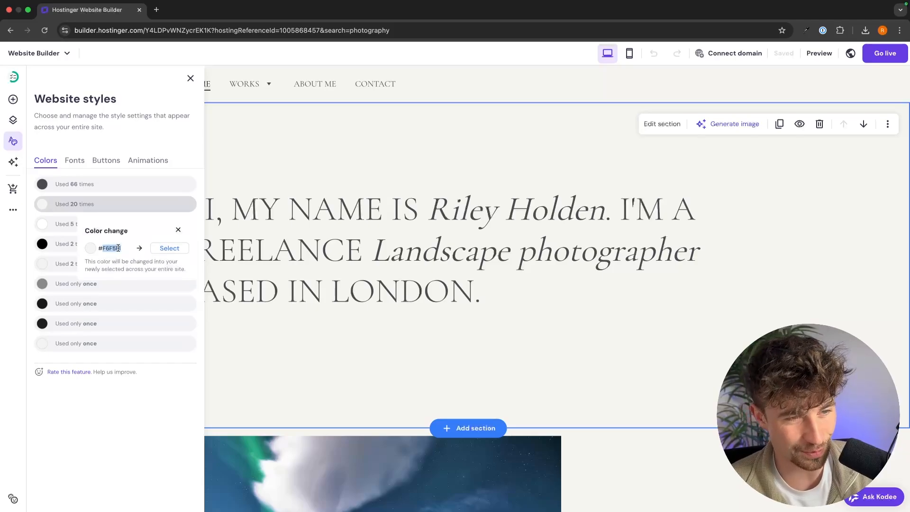
{"action": "left_click", "coordinate": [169, 248]}
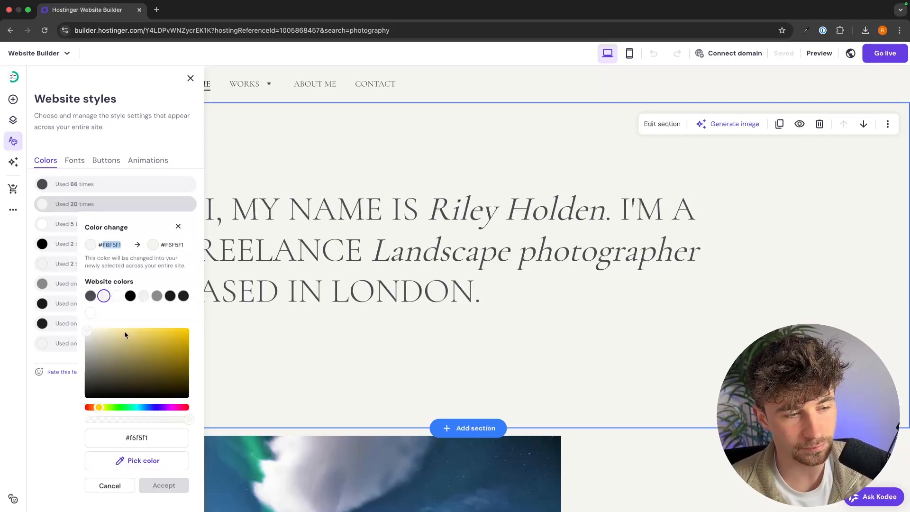
{"action": "left_click_drag", "start_coordinate": [148, 407], "coordinate": [159, 407]}
{"action": "left_click_drag", "start_coordinate": [158, 351], "coordinate": [193, 328]}
{"action": "left_click_drag", "start_coordinate": [154, 408], "coordinate": [150, 409]}
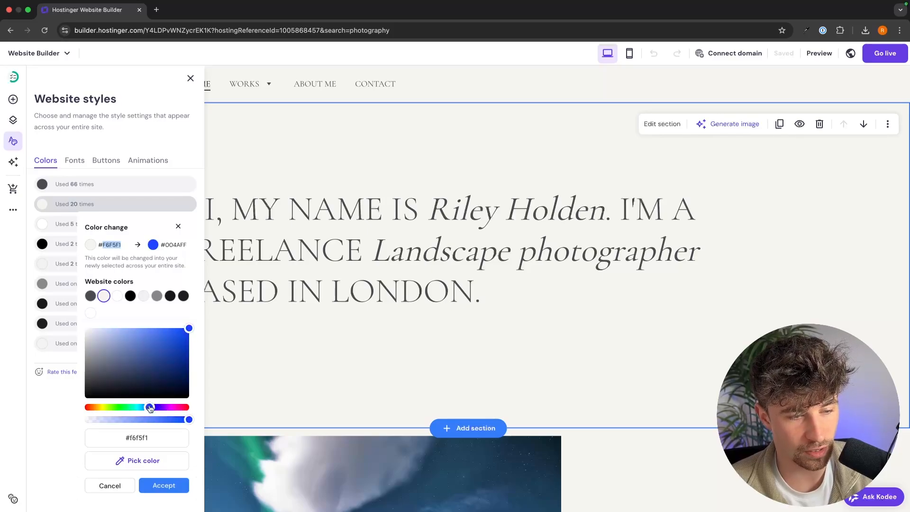
{"action": "left_click", "coordinate": [168, 483]}
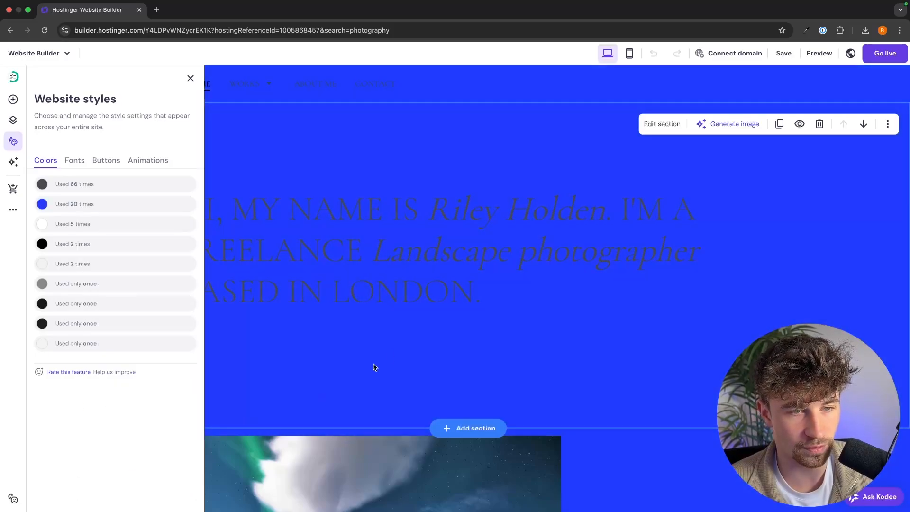
{"action": "scroll", "coordinate": [542, 300], "scroll_direction": "down", "scroll_amount": 15}
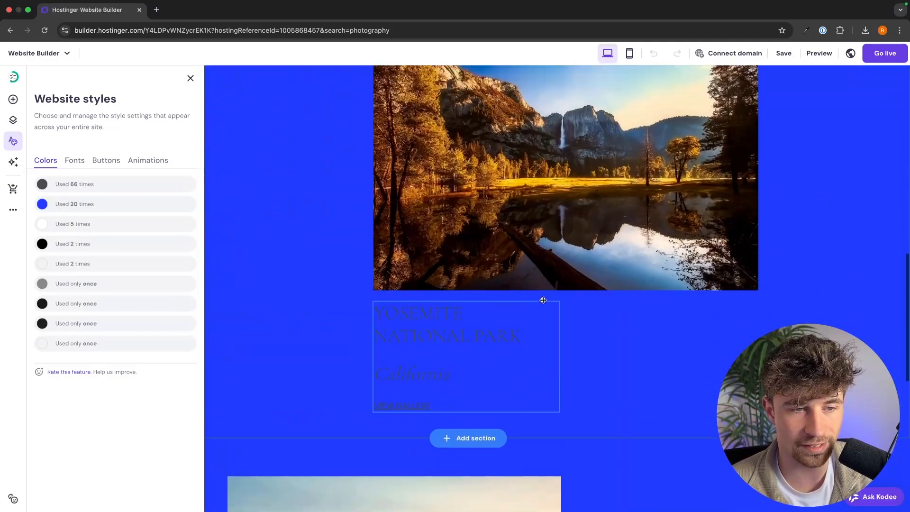
{"action": "scroll", "coordinate": [543, 300], "scroll_direction": "up", "scroll_amount": 15}
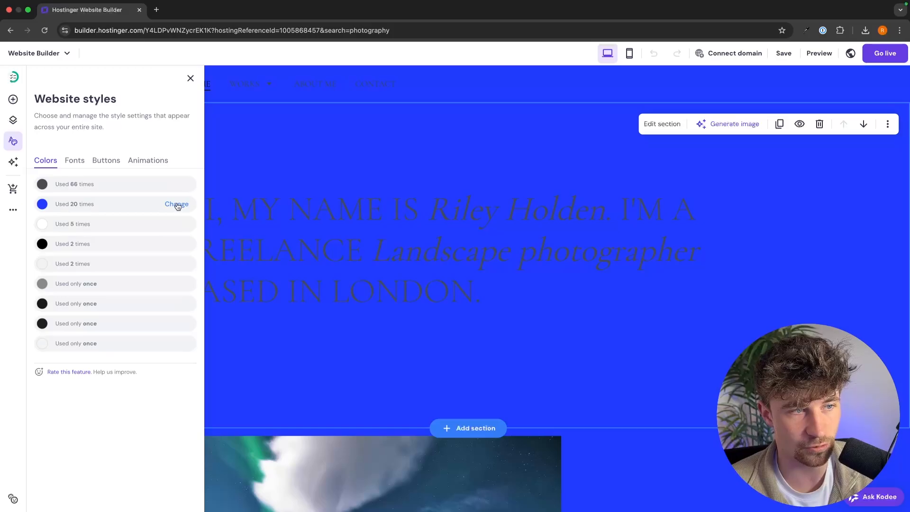
{"action": "left_click", "coordinate": [172, 185]}
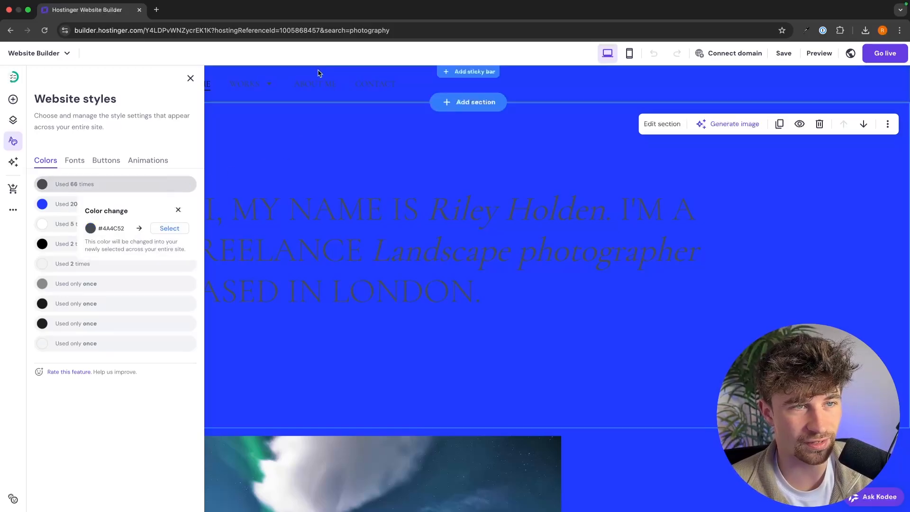
Change the site's dark grey text colour to white.
{"action": "left_click", "coordinate": [157, 228]}
{"action": "left_click", "coordinate": [118, 280]}
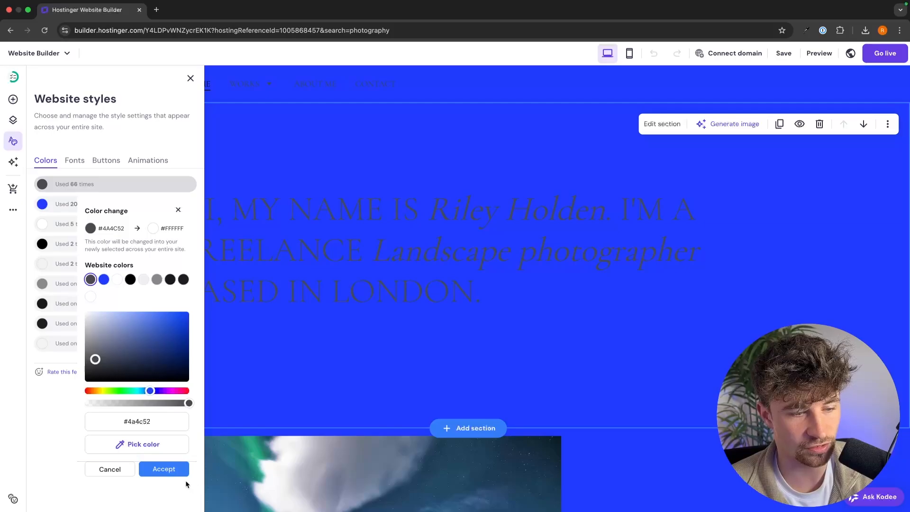
{"action": "left_click", "coordinate": [175, 471]}
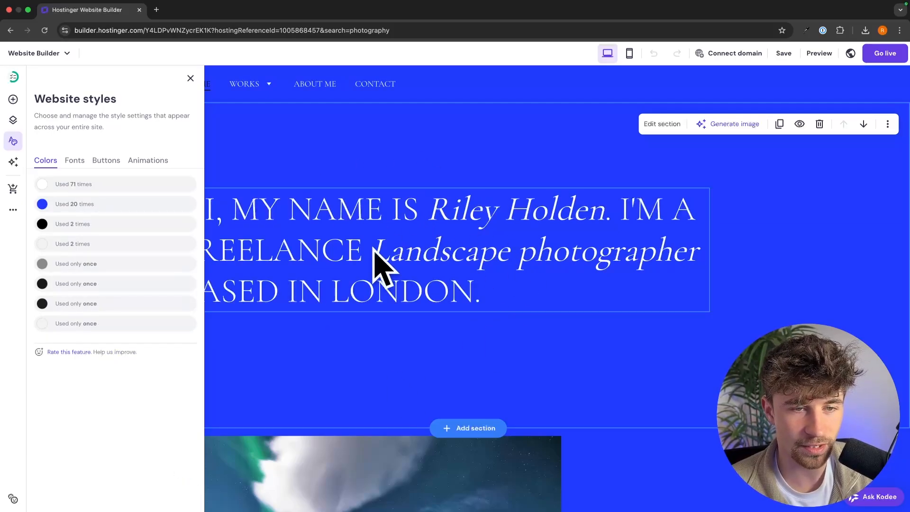
{"action": "scroll", "coordinate": [556, 397], "scroll_direction": "down", "scroll_amount": 1}
{"action": "scroll", "coordinate": [555, 397], "scroll_direction": "up", "scroll_amount": 1}
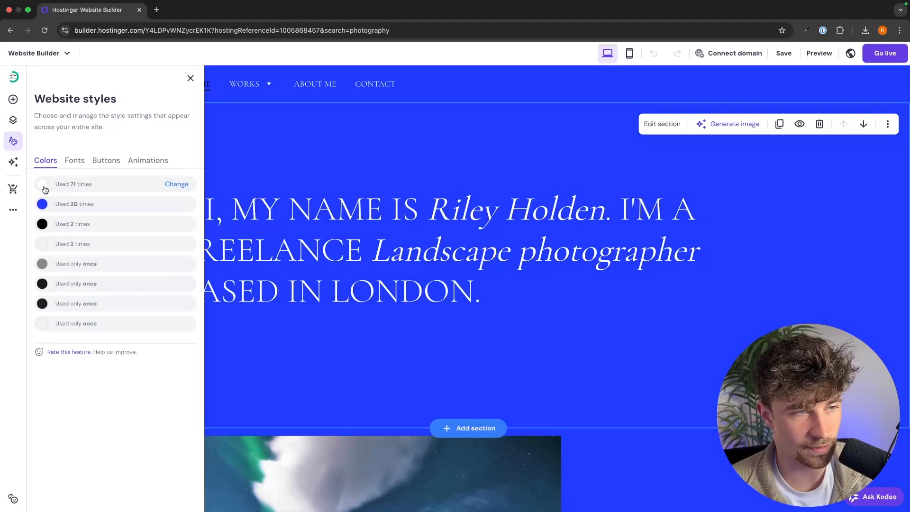
Restore the blue background to off-white #F6F5F1 site-wide.
{"action": "left_click", "coordinate": [45, 189]}
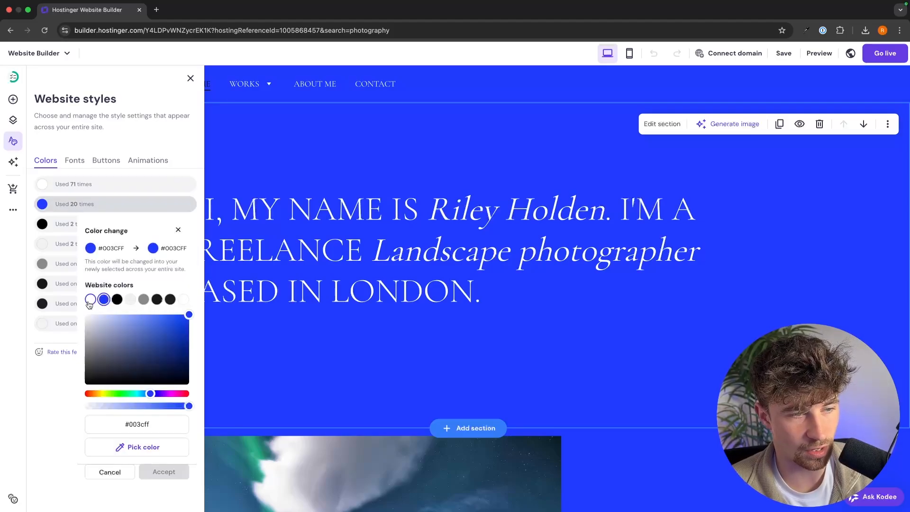
{"action": "left_click", "coordinate": [144, 299]}
{"action": "left_click", "coordinate": [132, 421]}
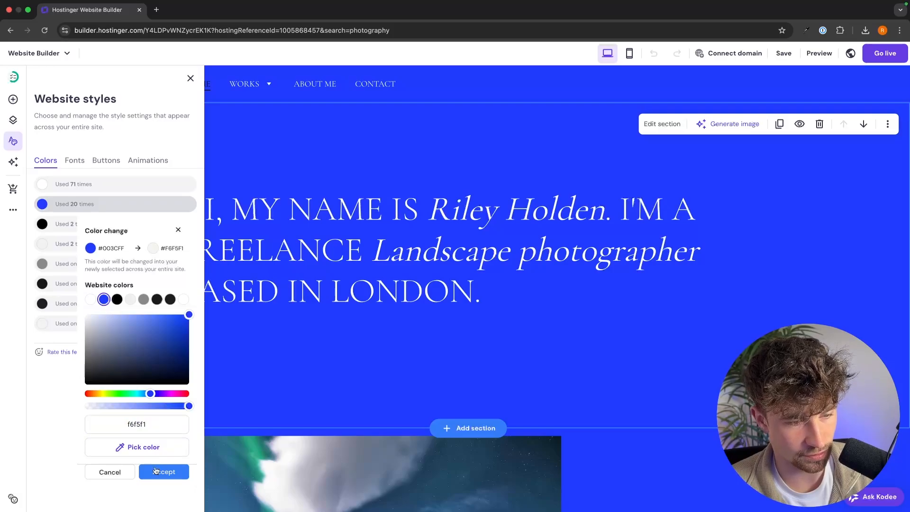
{"action": "left_click", "coordinate": [156, 470]}
Replace the white text colour with grey site-wide.
{"action": "left_click", "coordinate": [77, 184]}
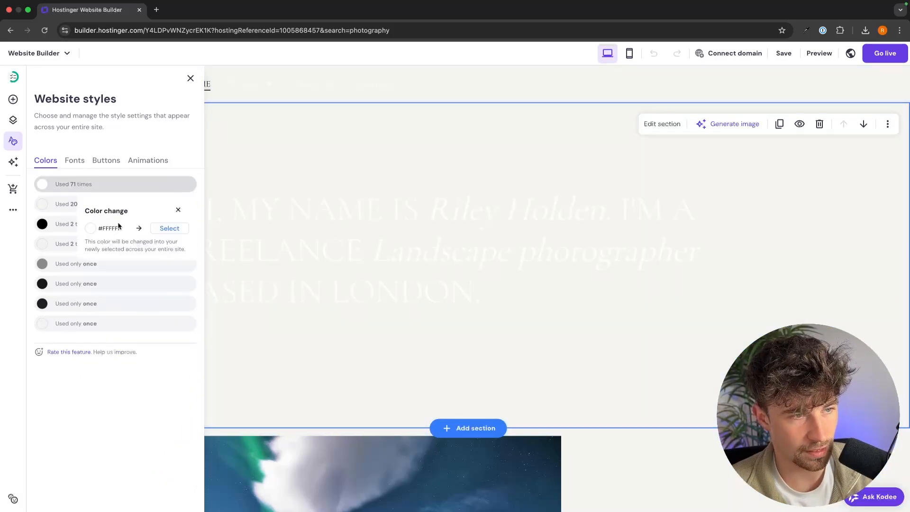
{"action": "left_click", "coordinate": [170, 228]}
{"action": "left_click", "coordinate": [144, 280]}
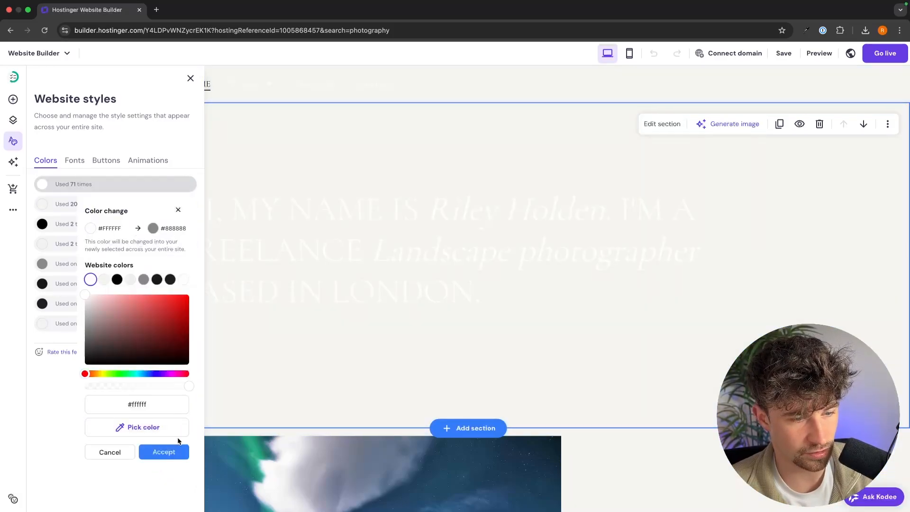
{"action": "left_click", "coordinate": [165, 452]}
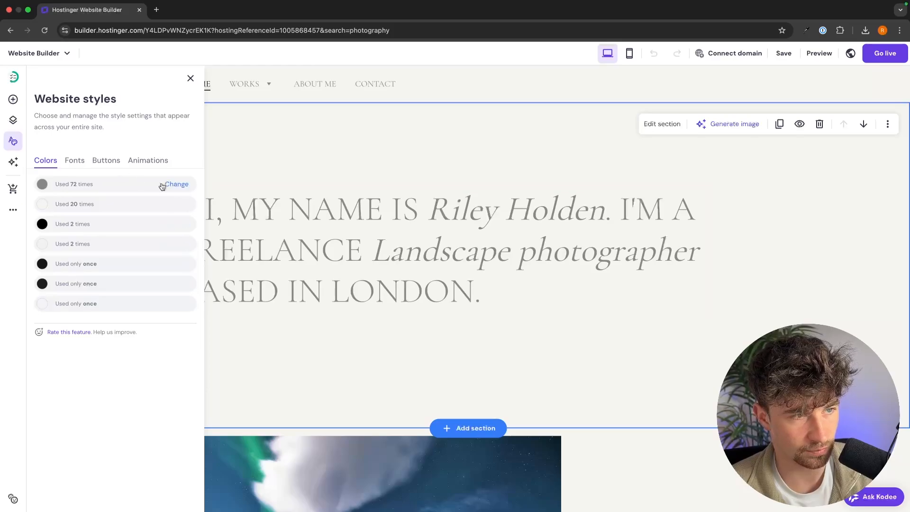
Make the grey text near-black site-wide and close the style settings.
{"action": "left_click", "coordinate": [178, 186]}
{"action": "left_click", "coordinate": [163, 232]}
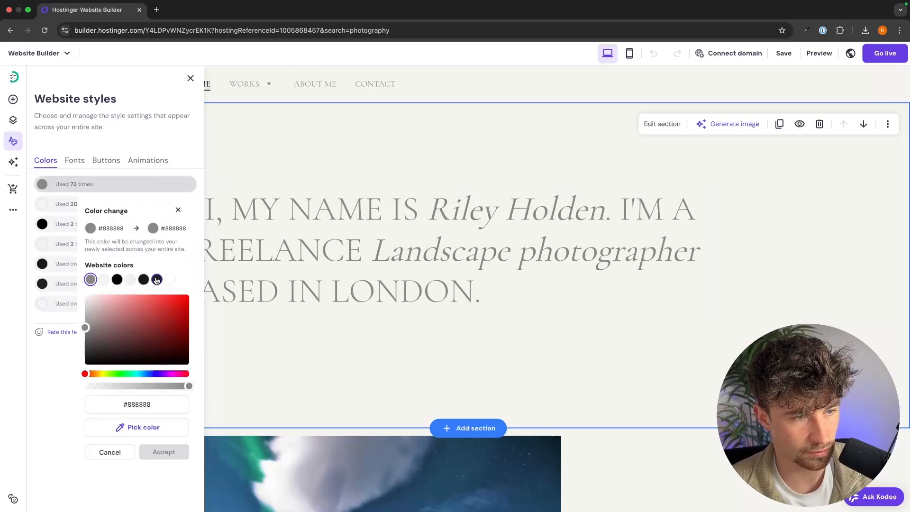
{"action": "left_click", "coordinate": [157, 280]}
{"action": "left_click", "coordinate": [158, 453]}
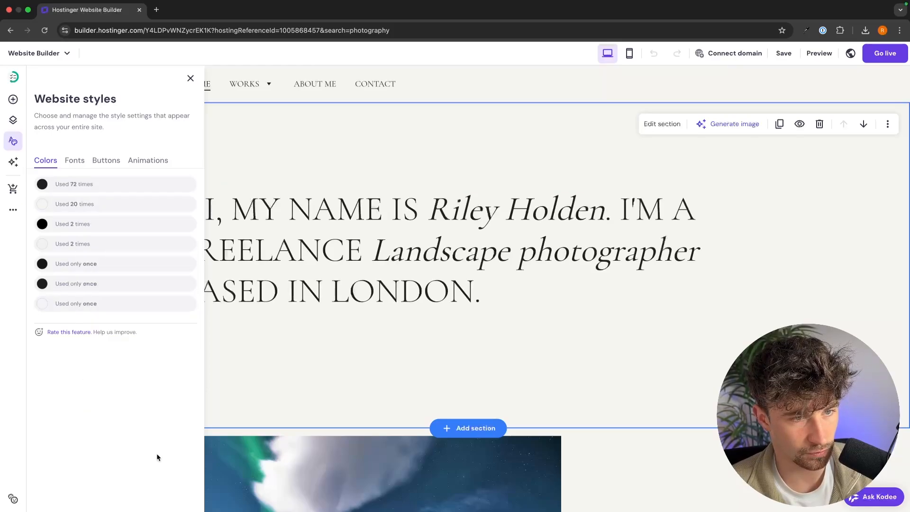
{"action": "left_click", "coordinate": [521, 376]}
{"action": "scroll", "coordinate": [627, 330], "scroll_direction": "down", "scroll_amount": 11}
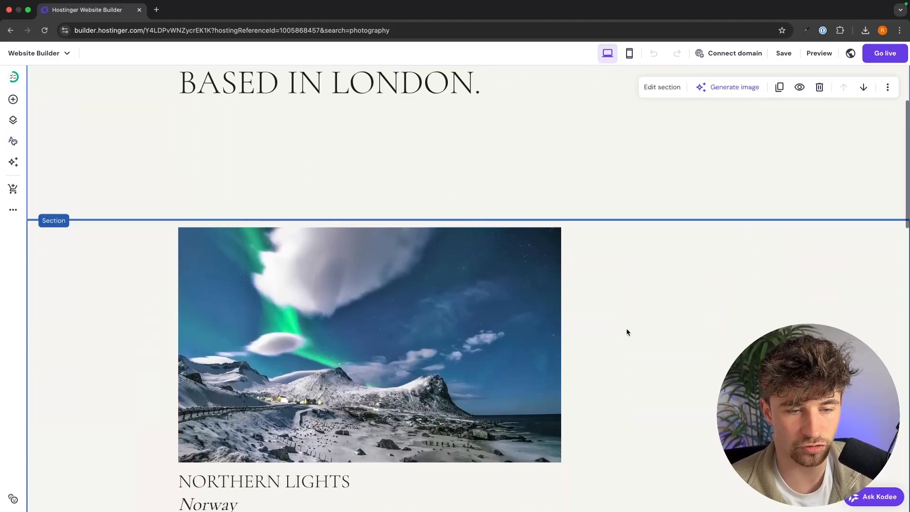
Review the home page, publish the site with Go live, and open the live site.
{"action": "scroll", "coordinate": [626, 329], "scroll_direction": "down", "scroll_amount": 10}
{"action": "scroll", "coordinate": [656, 284], "scroll_direction": "up", "scroll_amount": 20}
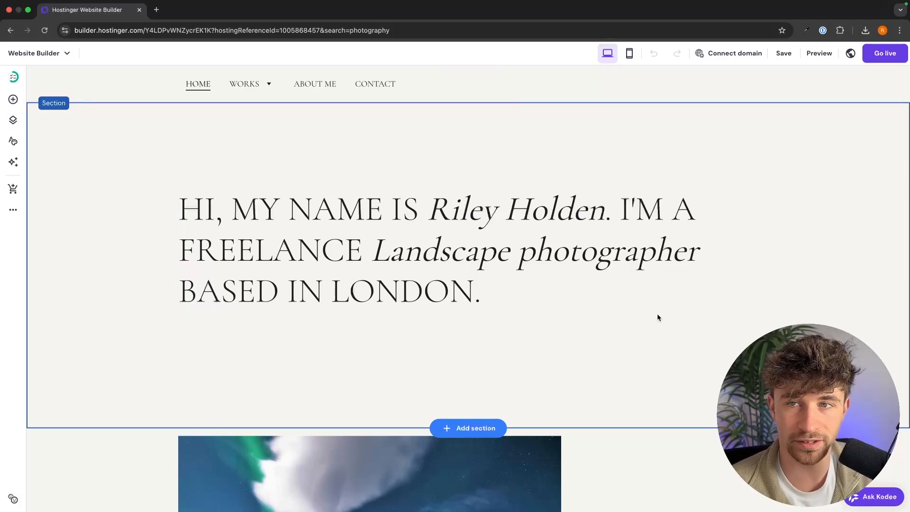
{"action": "left_click", "coordinate": [886, 53]}
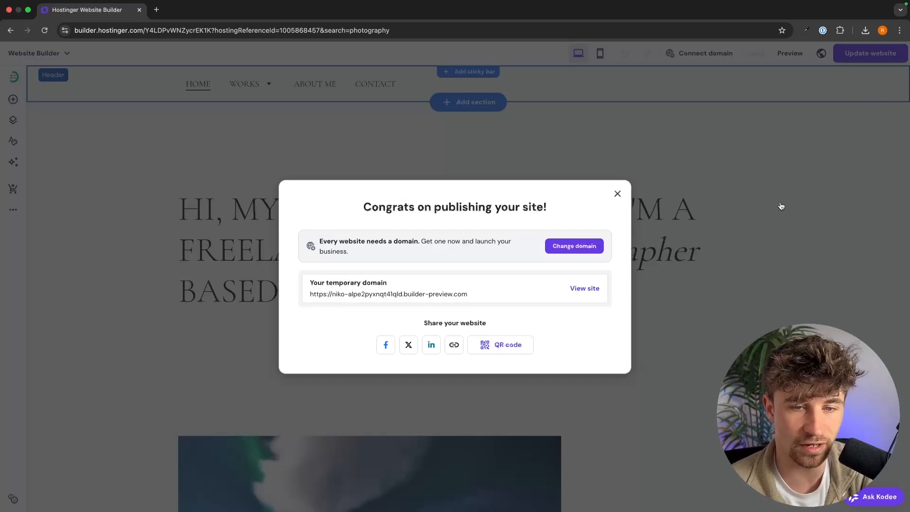
{"action": "left_click", "coordinate": [591, 289]}
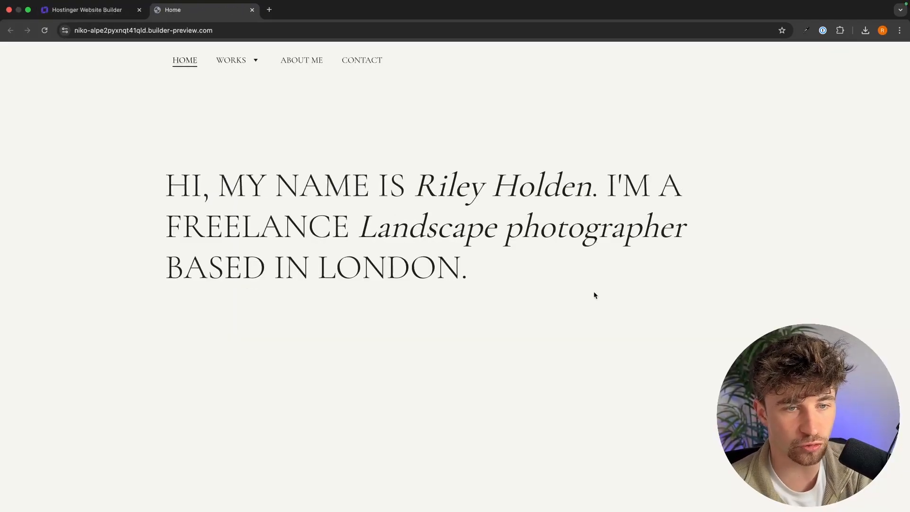
On the live site, open the Northern Lights gallery and browse its aurora photos.
{"action": "scroll", "coordinate": [695, 254], "scroll_direction": "down", "scroll_amount": 5}
{"action": "scroll", "coordinate": [695, 252], "scroll_direction": "down", "scroll_amount": 9}
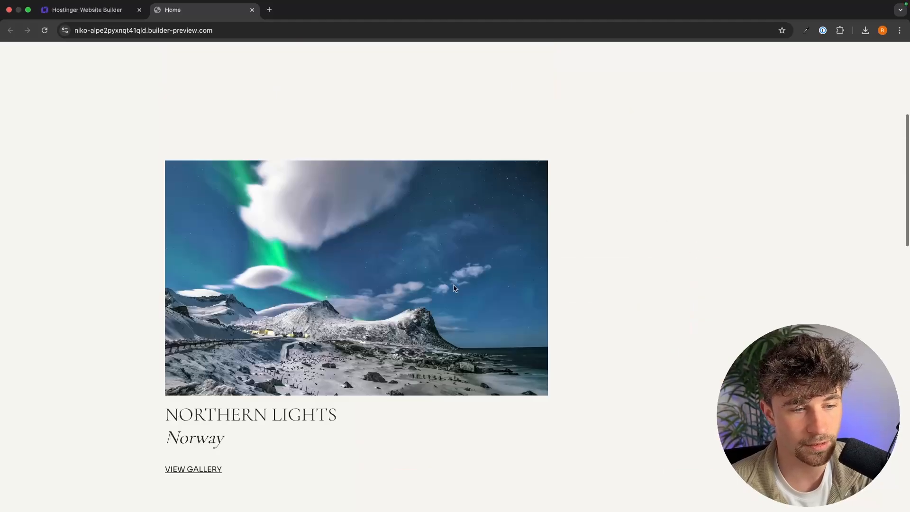
{"action": "scroll", "coordinate": [226, 400], "scroll_direction": "down", "scroll_amount": 2}
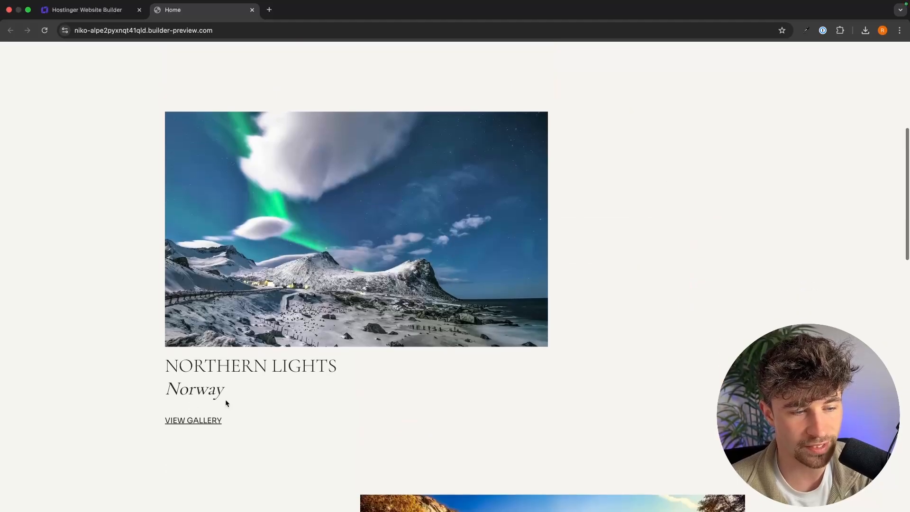
{"action": "left_click", "coordinate": [185, 422]}
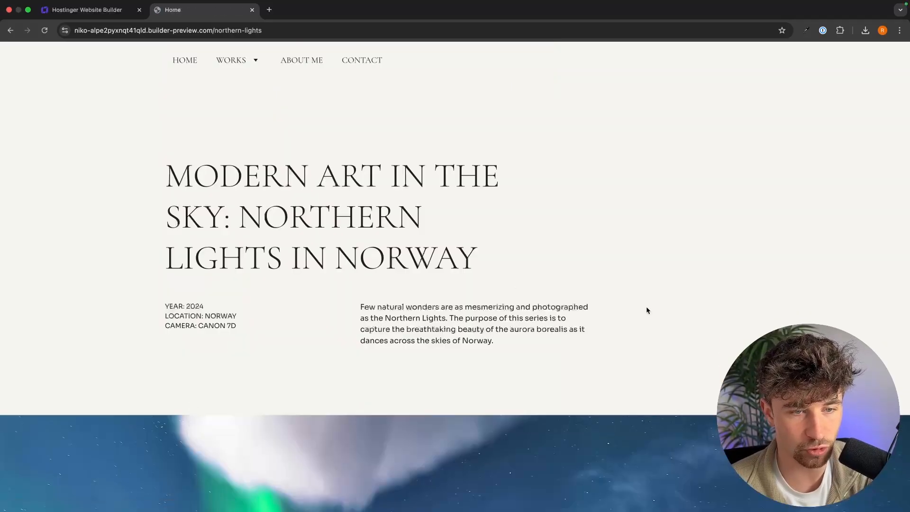
{"action": "scroll", "coordinate": [649, 308], "scroll_direction": "down", "scroll_amount": 10}
{"action": "scroll", "coordinate": [848, 288], "scroll_direction": "down", "scroll_amount": 12}
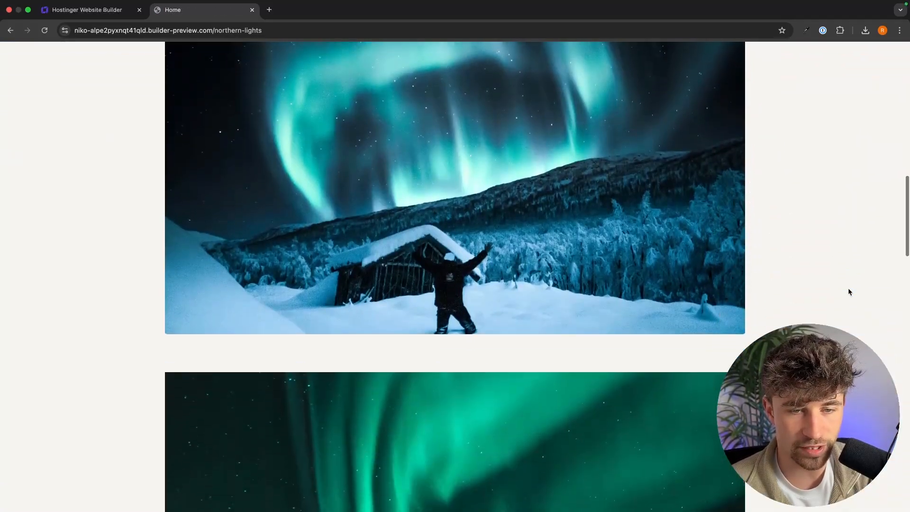